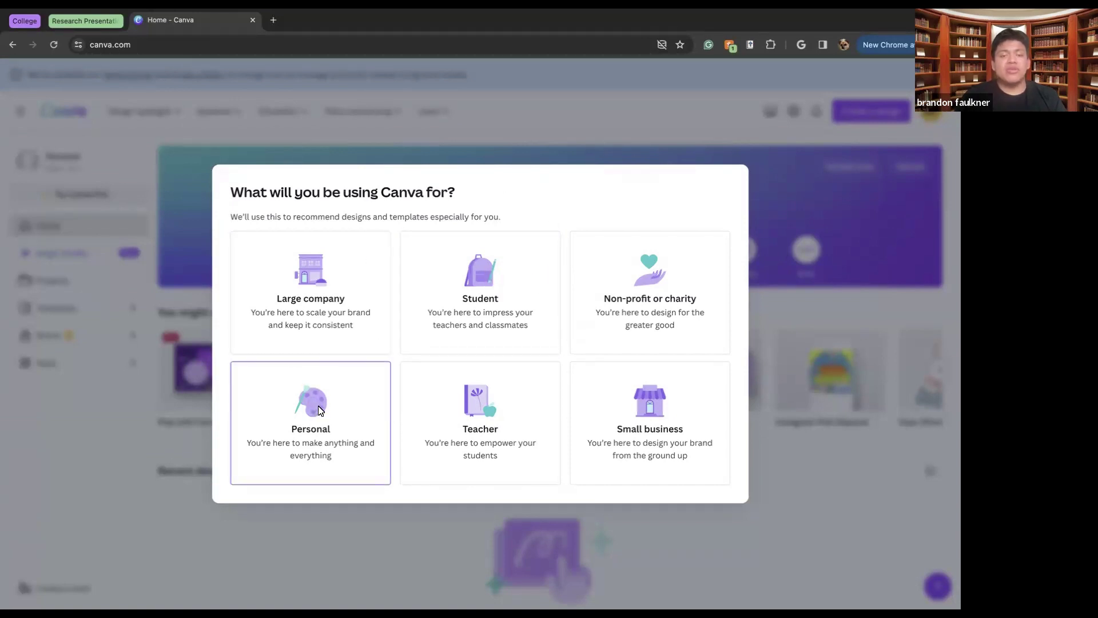
Choose Personal use in onboarding and decline the premium trial with Maybe Later
left_click(338, 400)
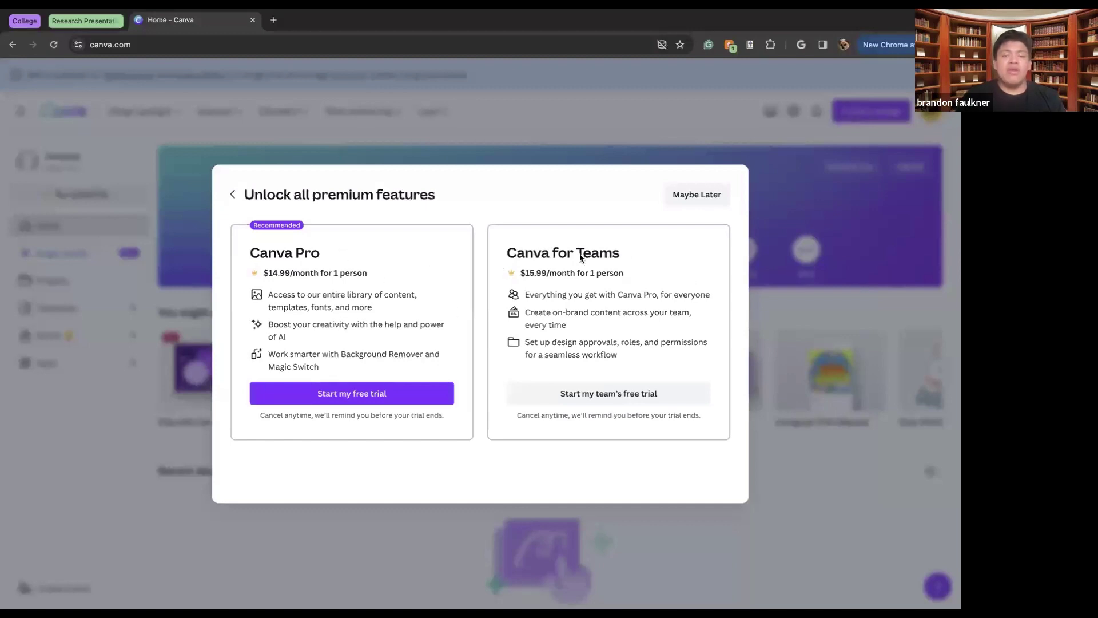
left_click(689, 200)
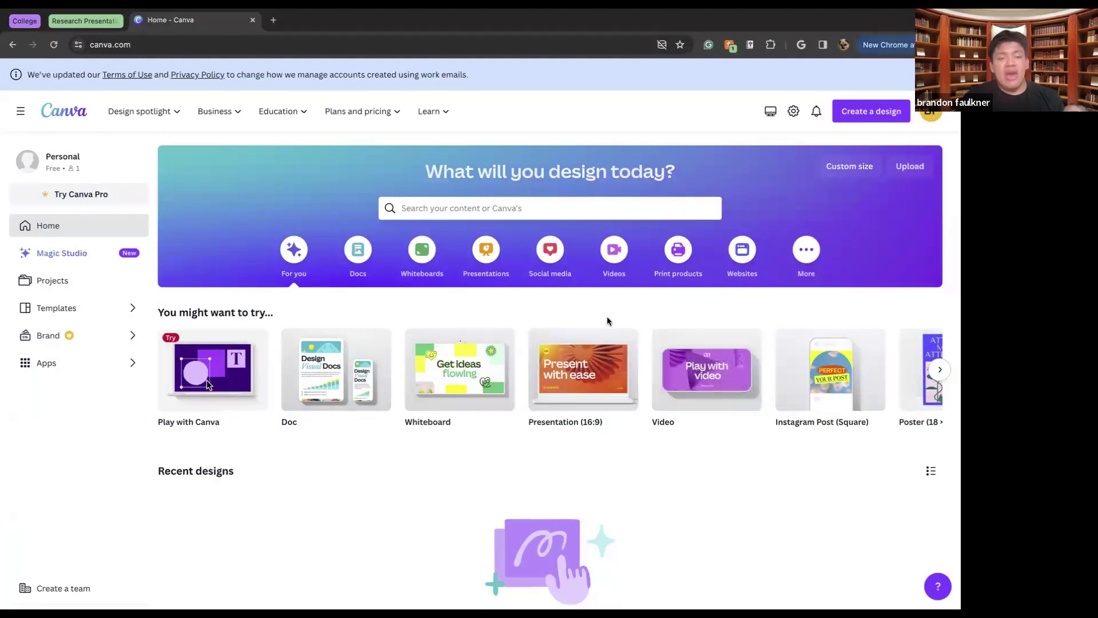
mouse_move(361, 111)
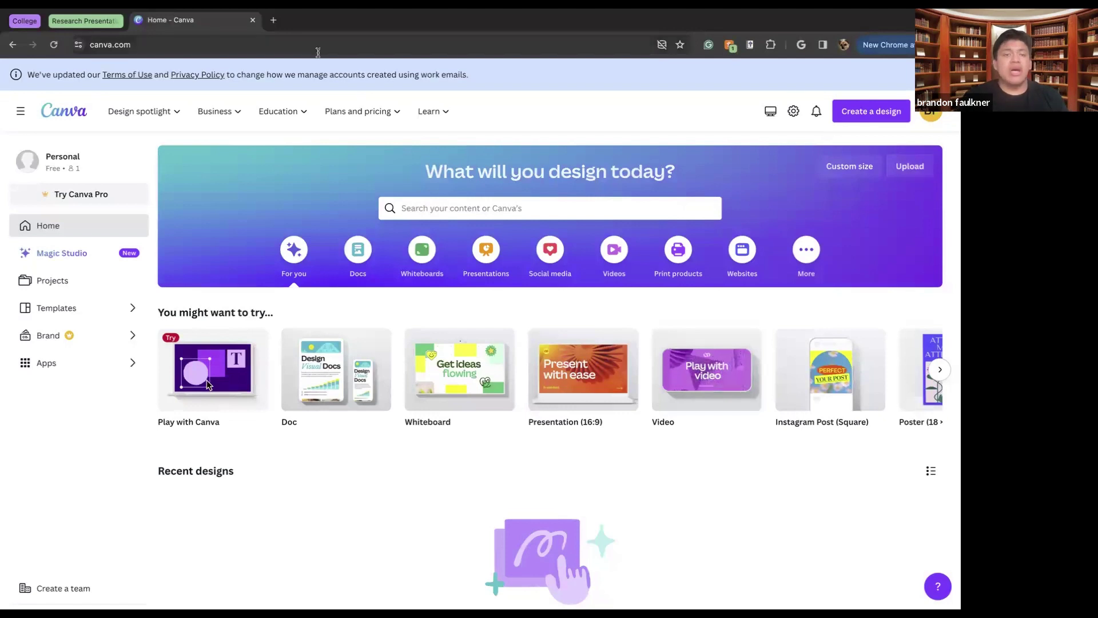
Browse the Design spotlight, Business, Education and Learn menus, then go to Magic Studio
mouse_move(115, 120)
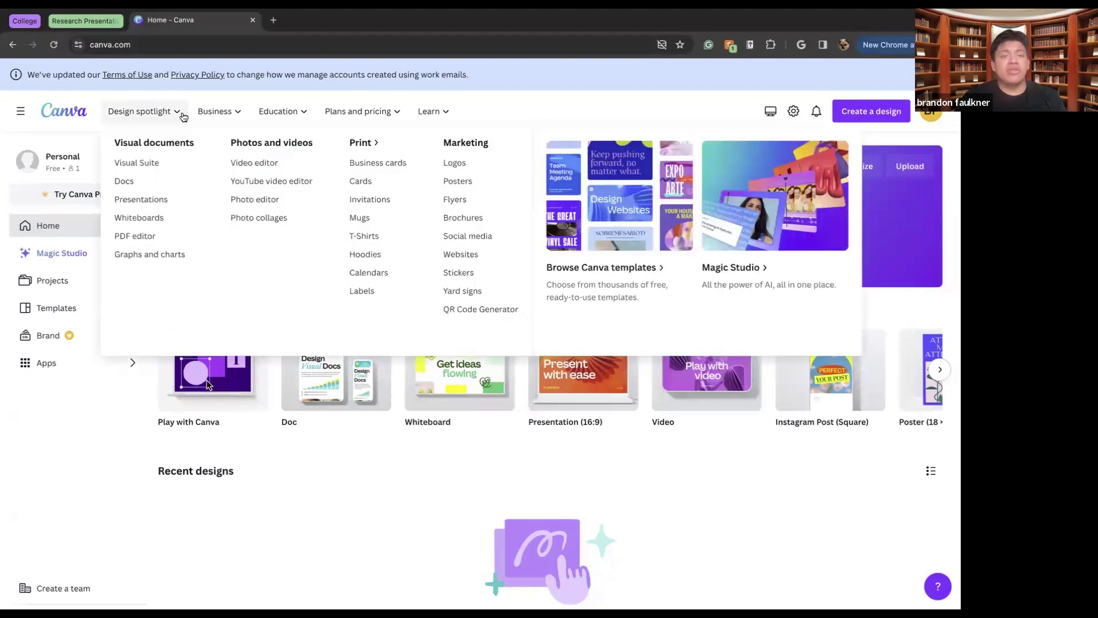
mouse_move(228, 117)
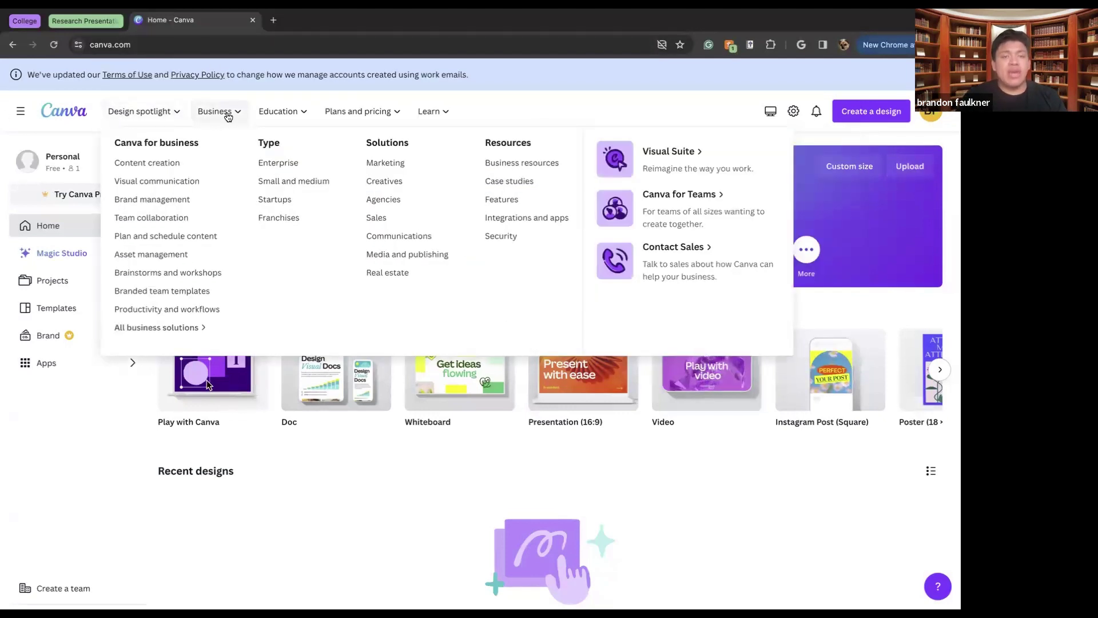
mouse_move(286, 117)
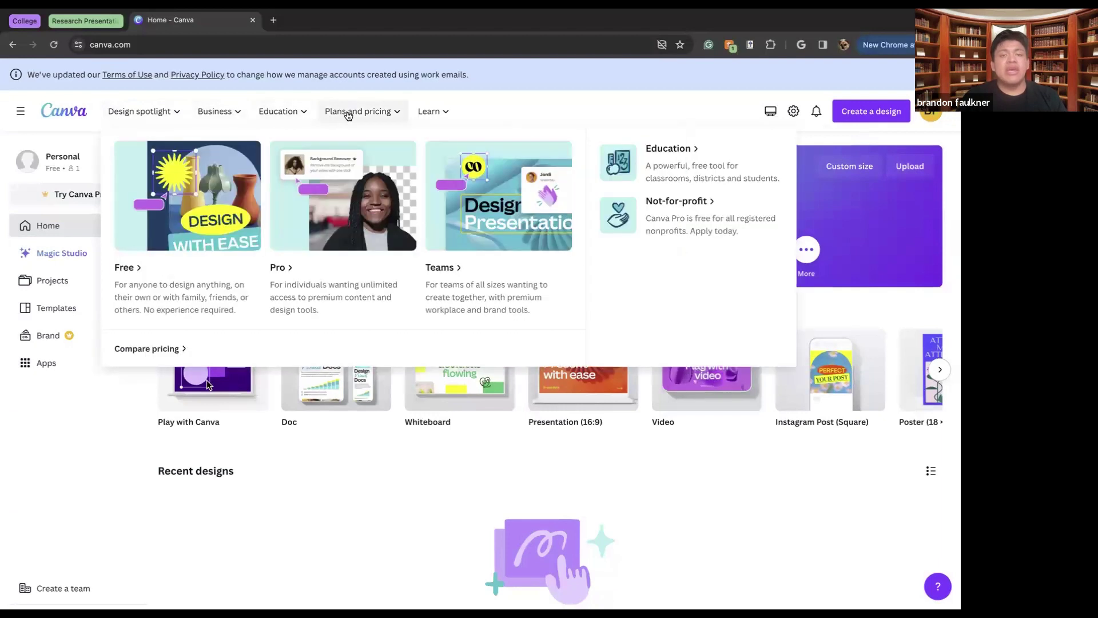
mouse_move(442, 119)
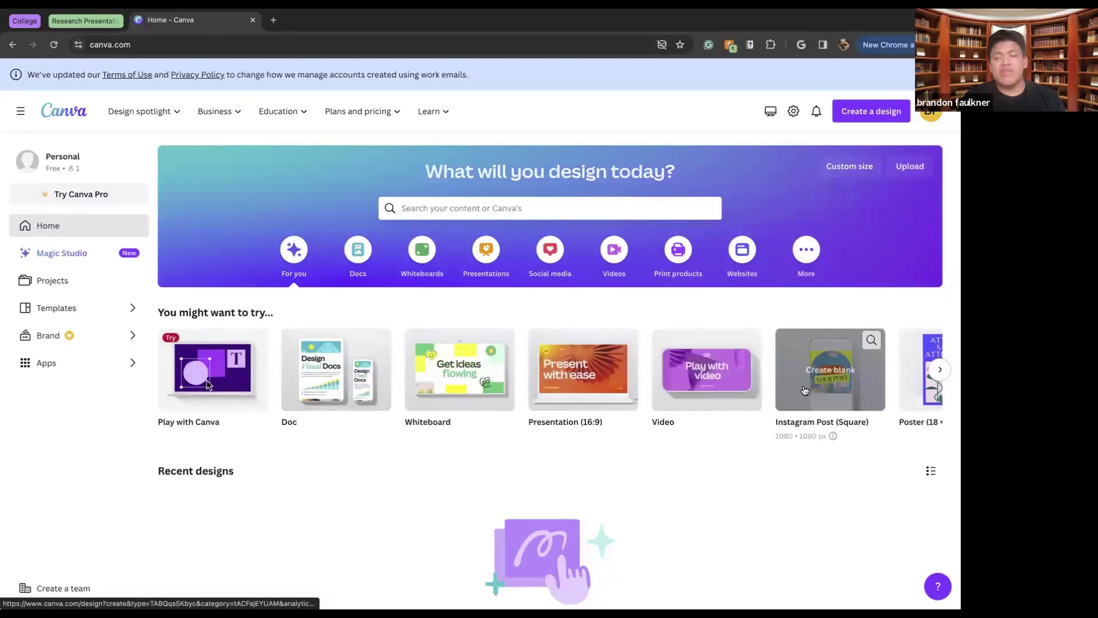
scroll(657, 467, "down", 4)
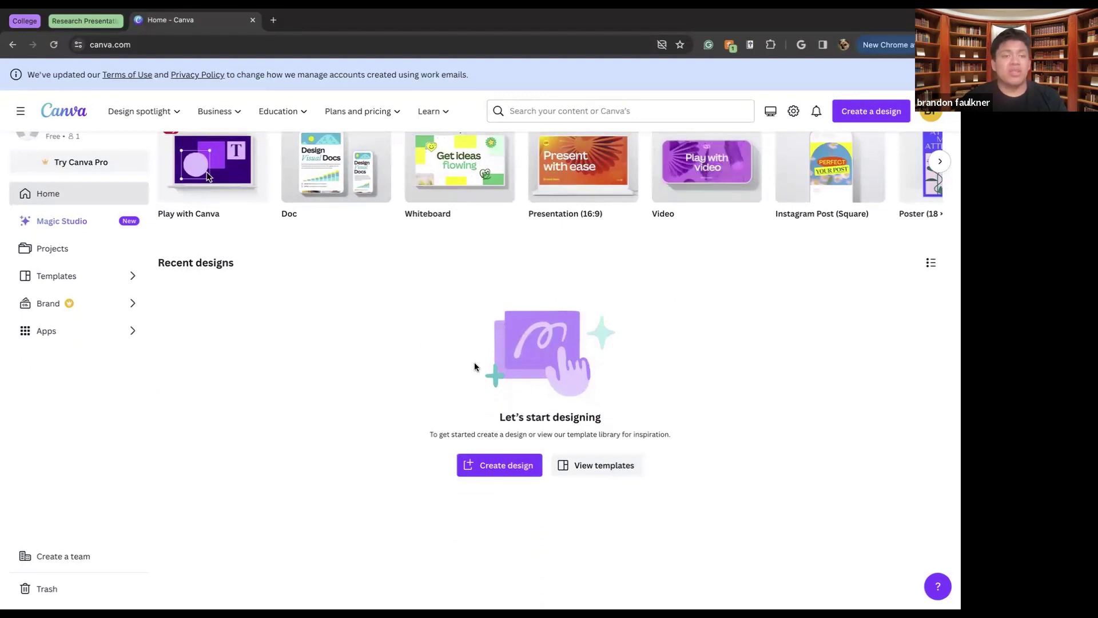
left_click(88, 222)
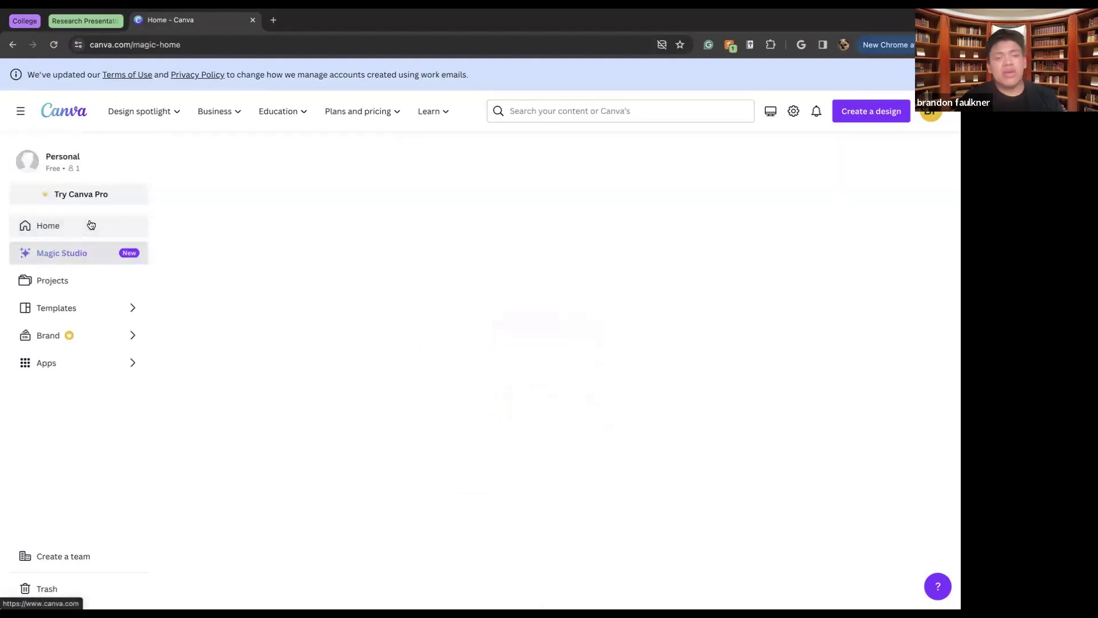
Look over Magic Studio tools like Magic Write and Magic Morph, then return Home
scroll(368, 376, "down", 3)
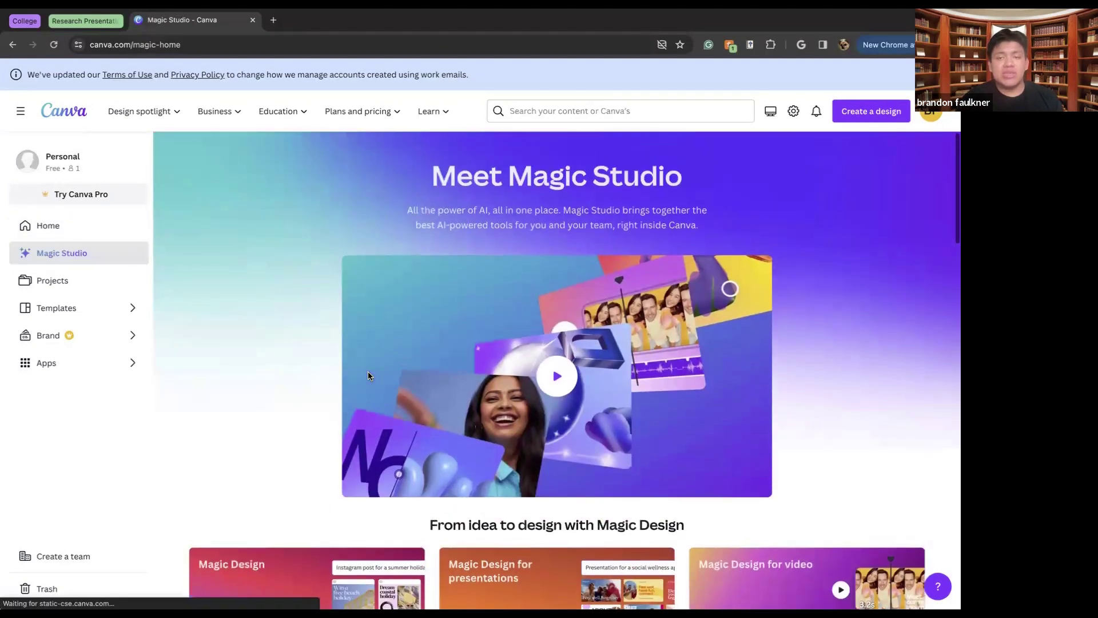
scroll(369, 376, "up", 1)
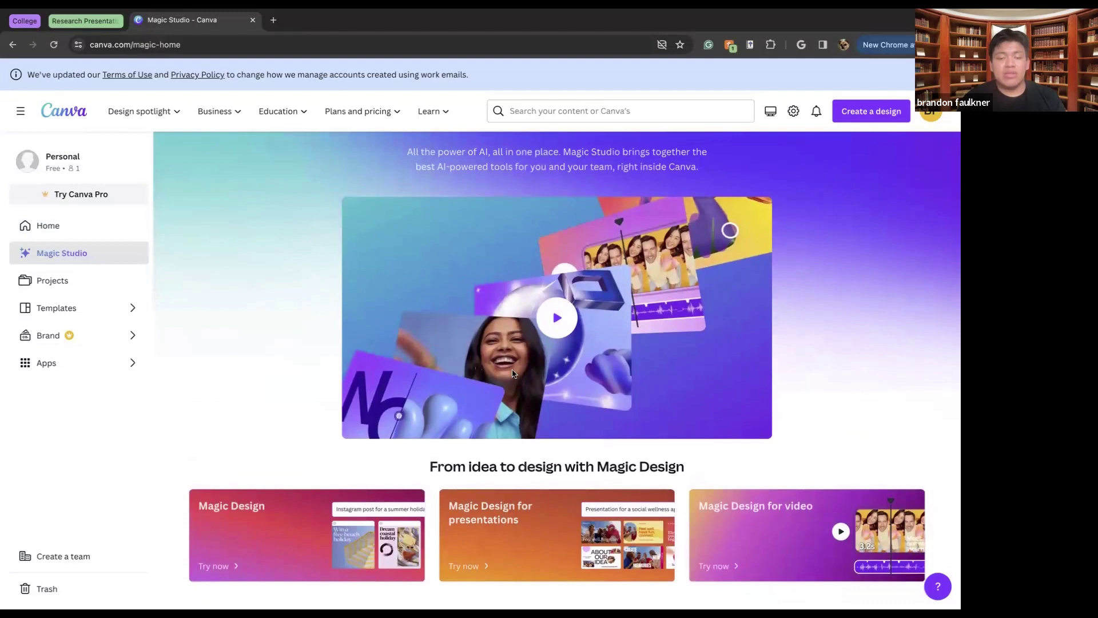
scroll(447, 375, "up", 1)
scroll(513, 373, "down", 3)
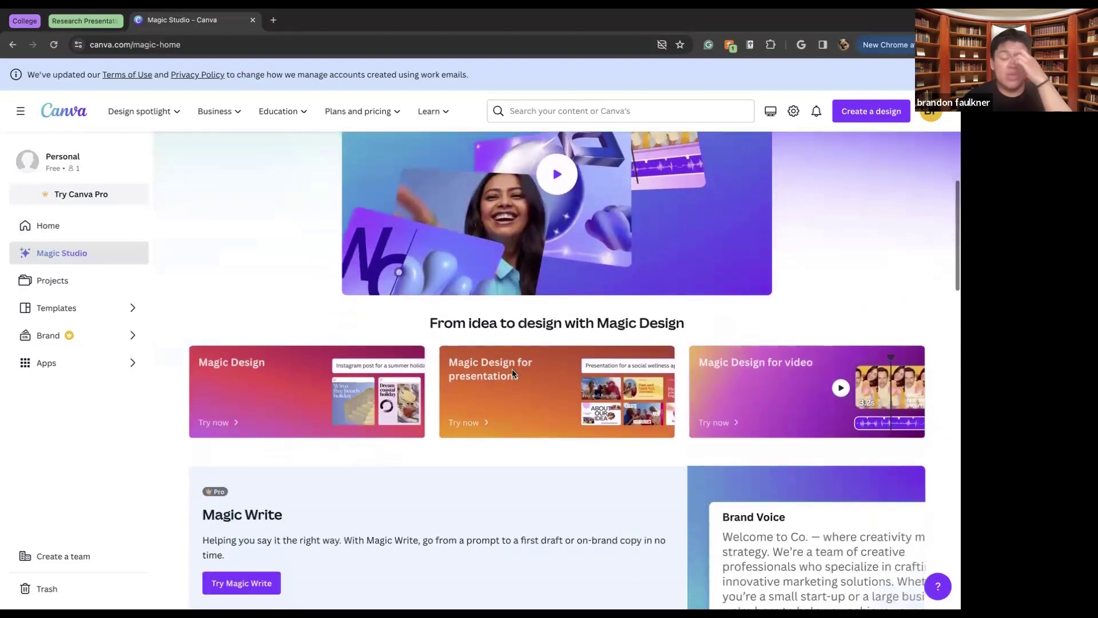
scroll(513, 374, "up", 2)
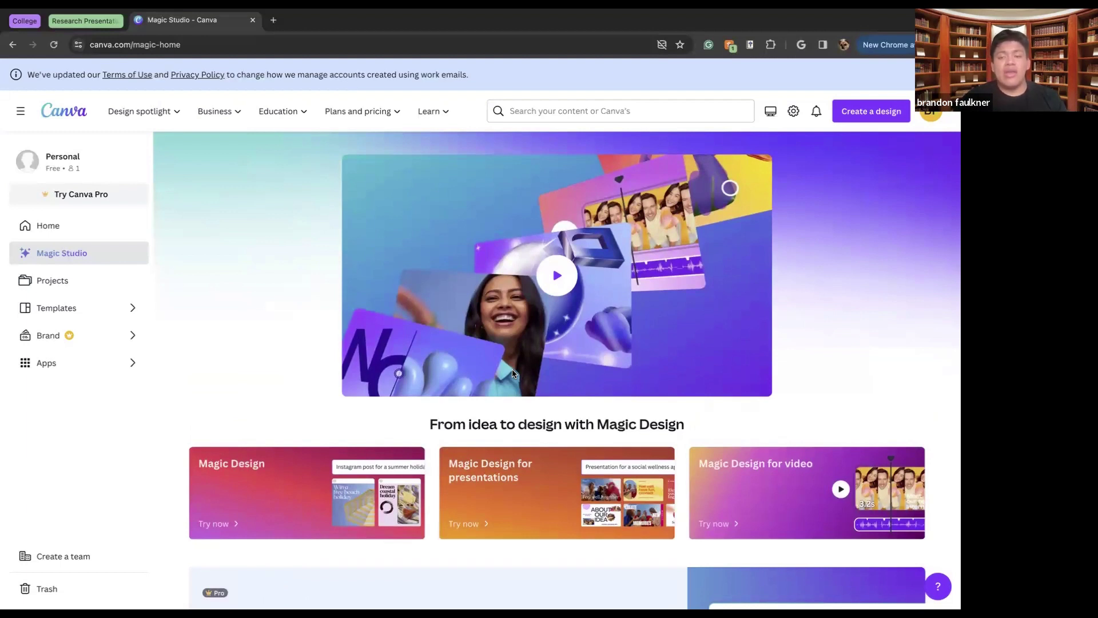
scroll(515, 373, "down", 6)
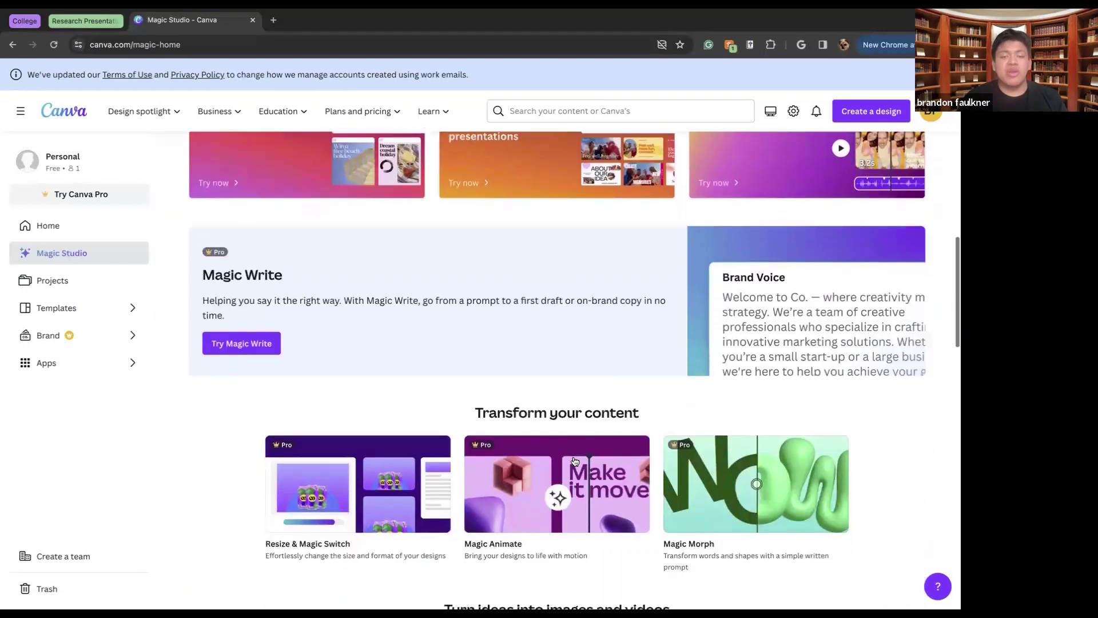
scroll(575, 461, "down", 1)
scroll(575, 462, "up", 2)
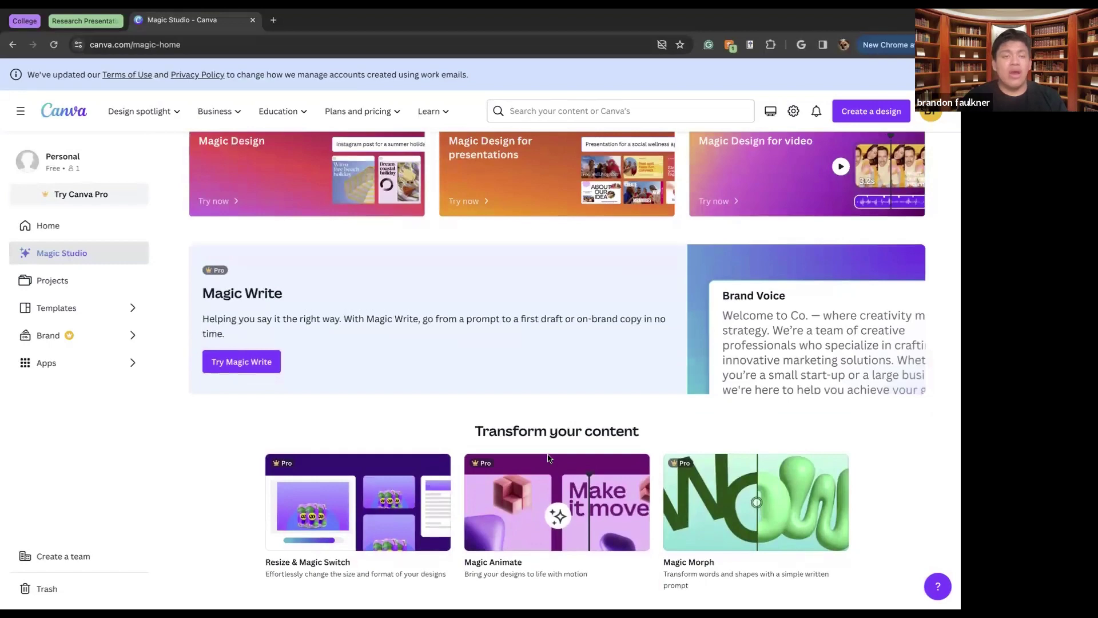
scroll(548, 458, "down", 2)
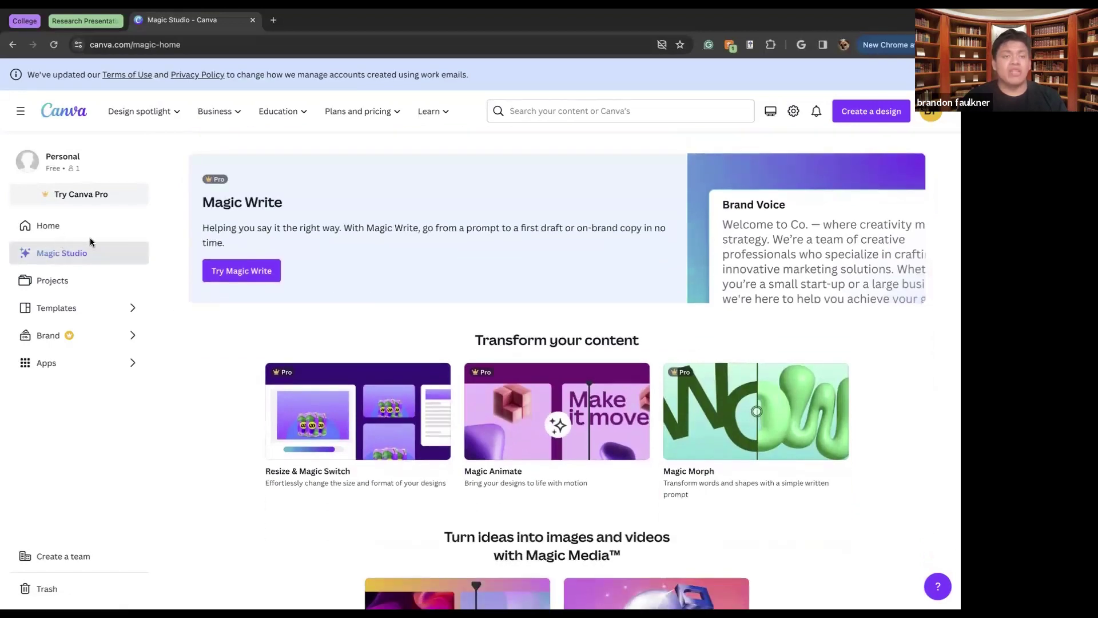
left_click(80, 226)
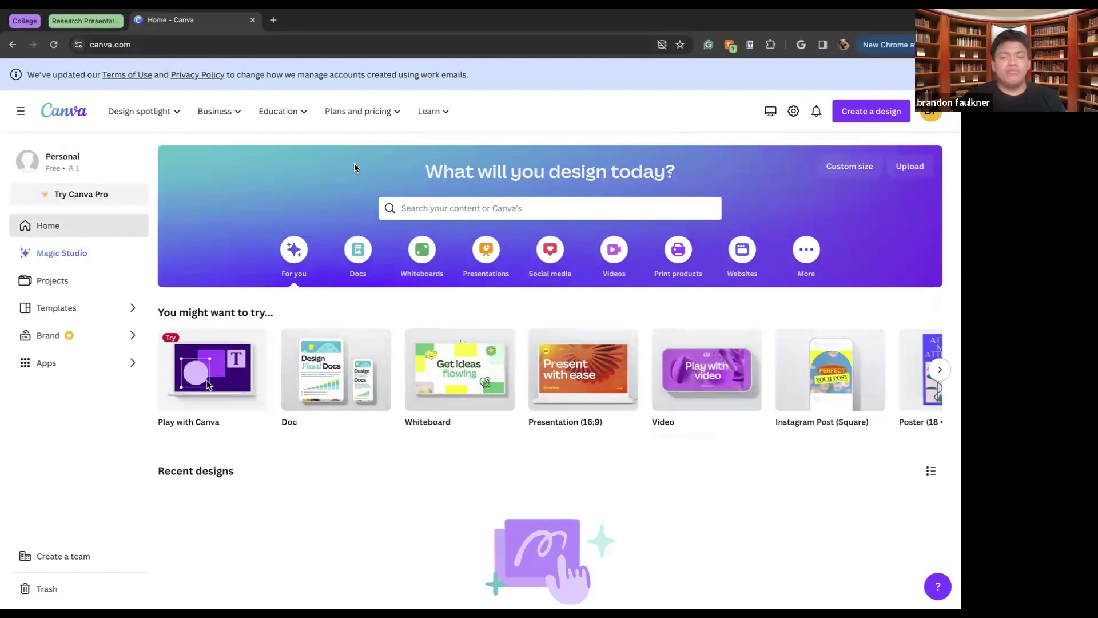
Create a blank Instagram Post (Square) design
left_click(822, 375)
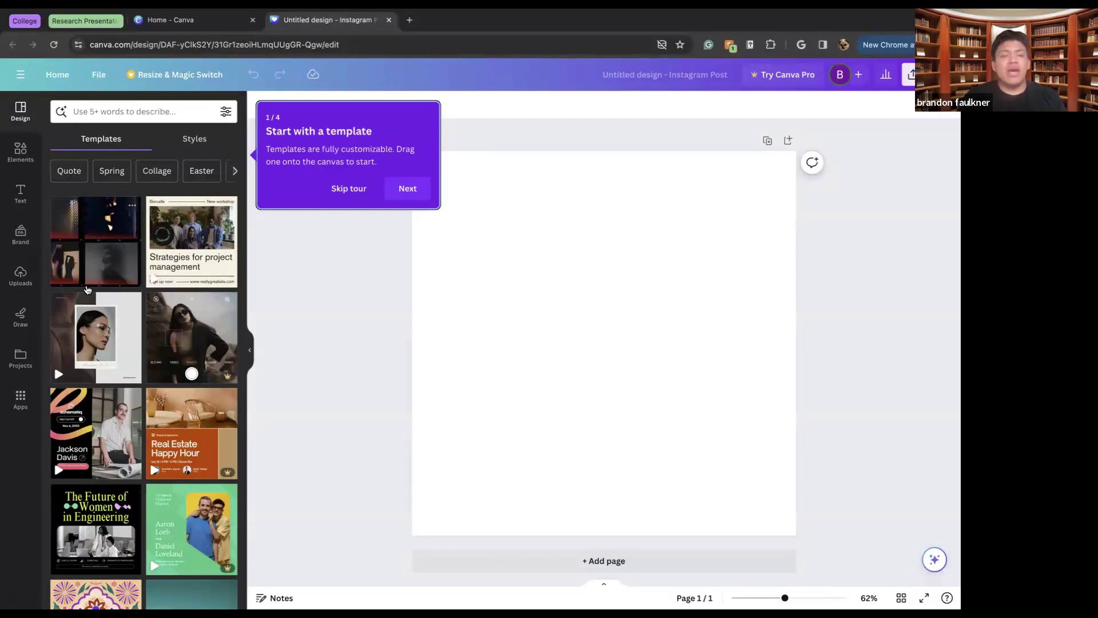
scroll(87, 289, "down", 10)
scroll(87, 290, "up", 6)
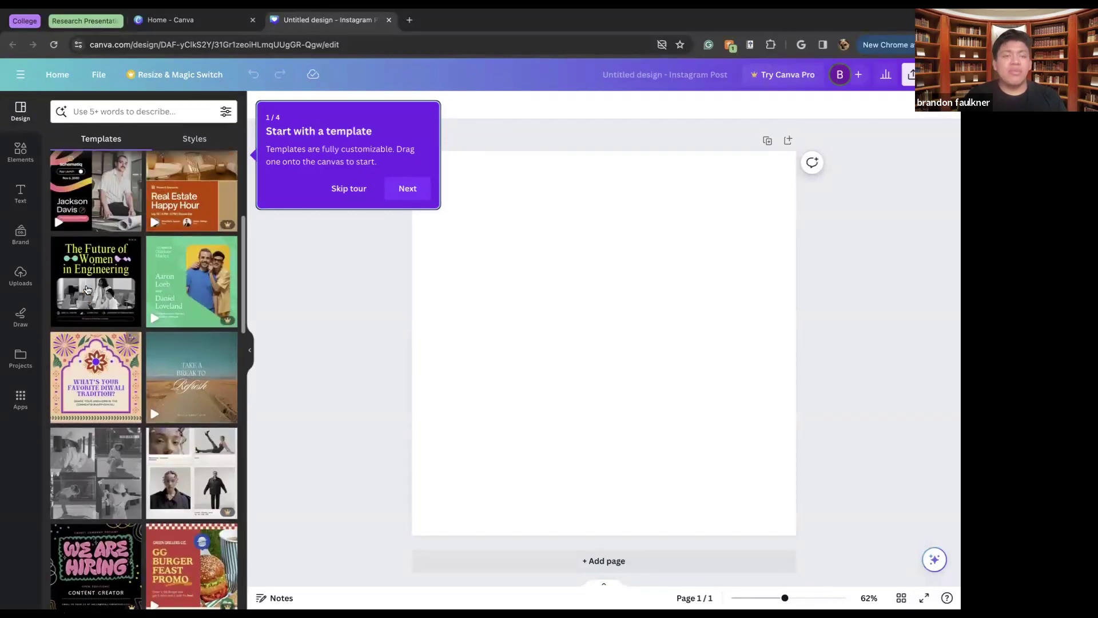
scroll(87, 290, "up", 5)
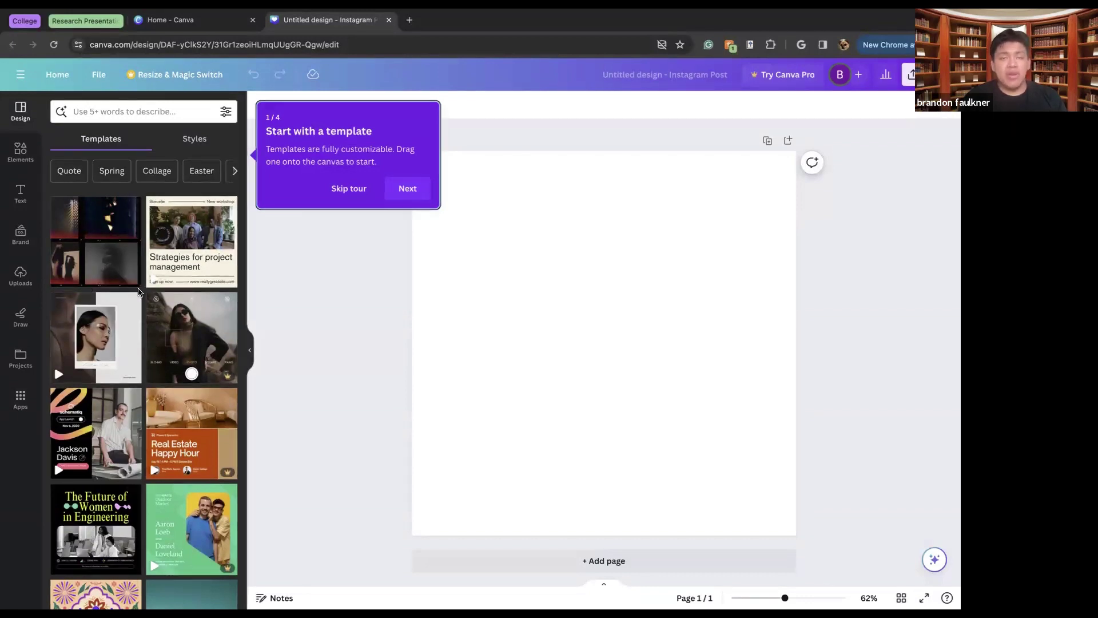
Step through the four-tip introductory tour with Next and finish with Got it
mouse_move(119, 264)
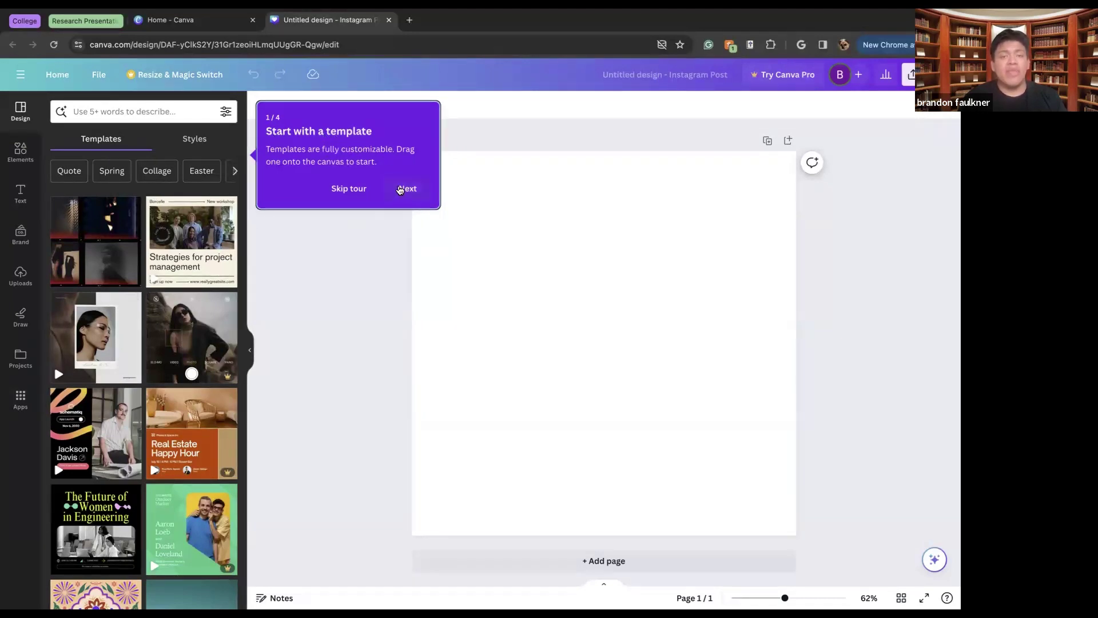
left_click(402, 189)
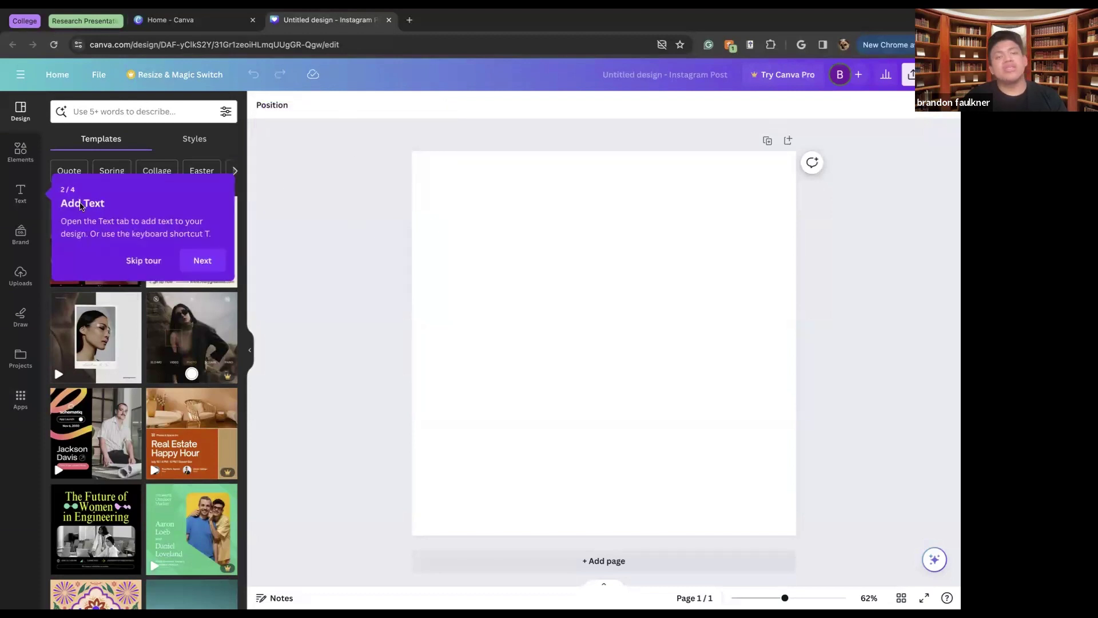
left_click(197, 261)
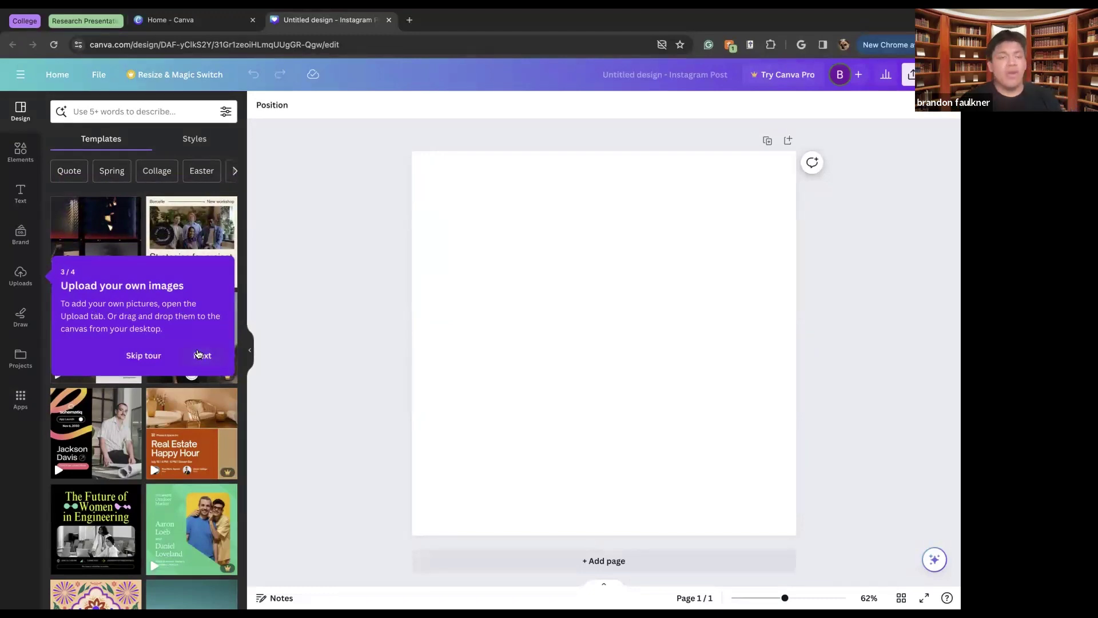
left_click(199, 355)
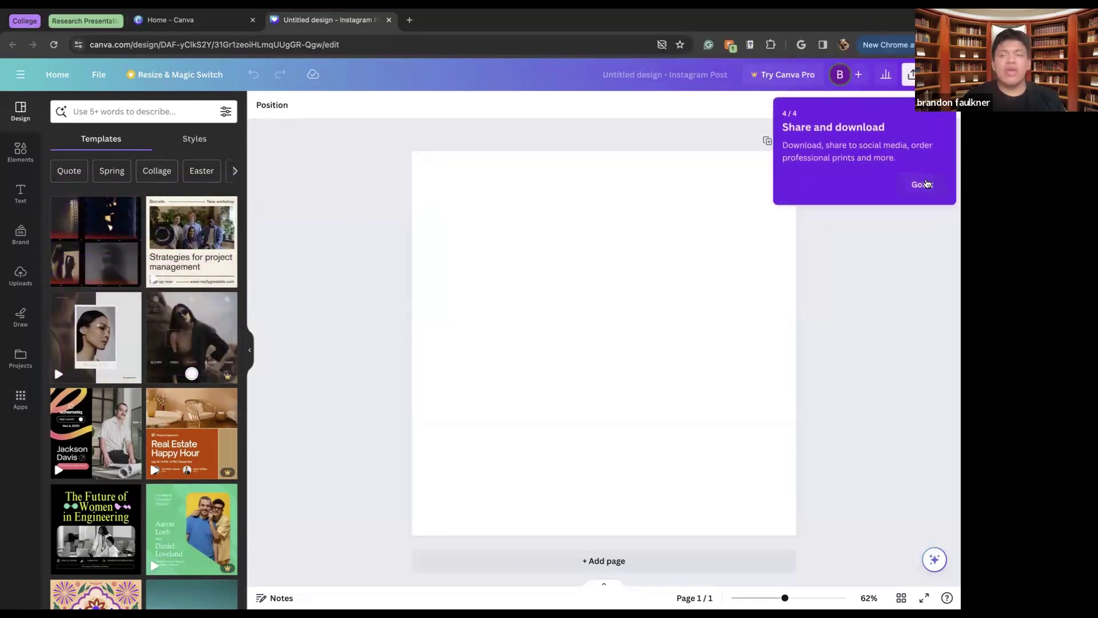
left_click(923, 184)
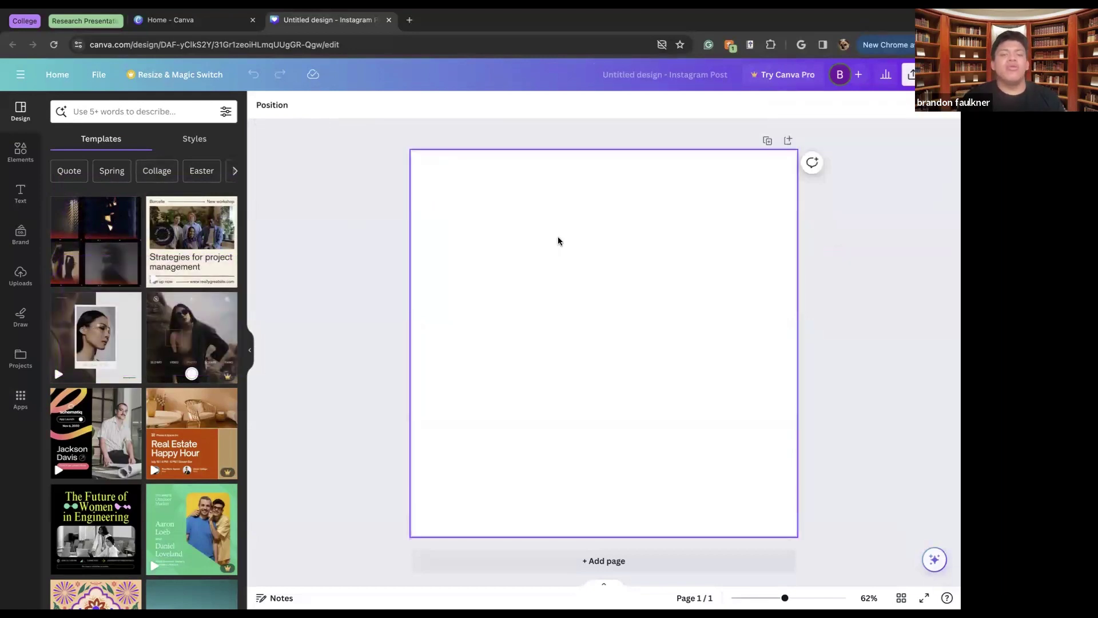
Apply a brown and cream template, then switch to the Father's Day Post template
left_click(115, 351)
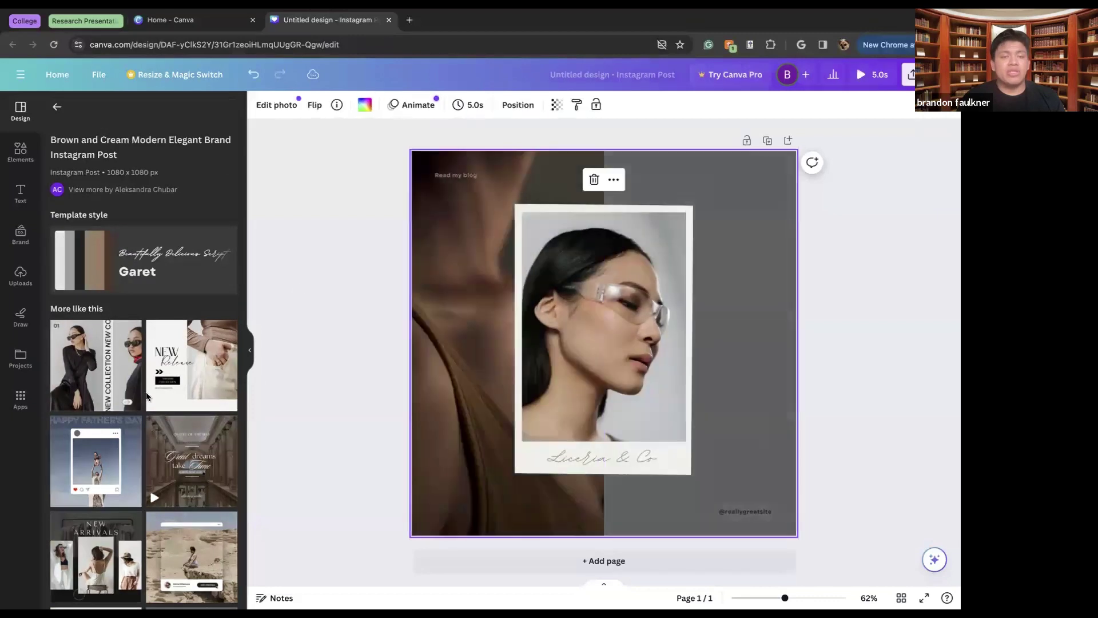
left_click(100, 456)
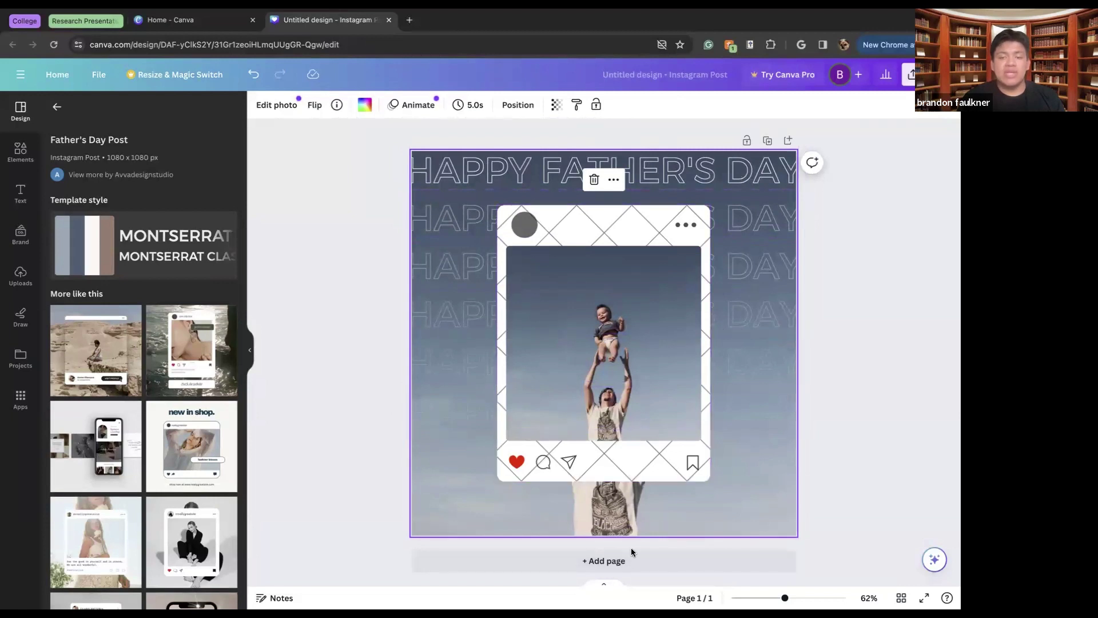
double_click(470, 163)
Change the title to HAPPY MOTHER'S DAY and resize it to fit one line
left_click(595, 162)
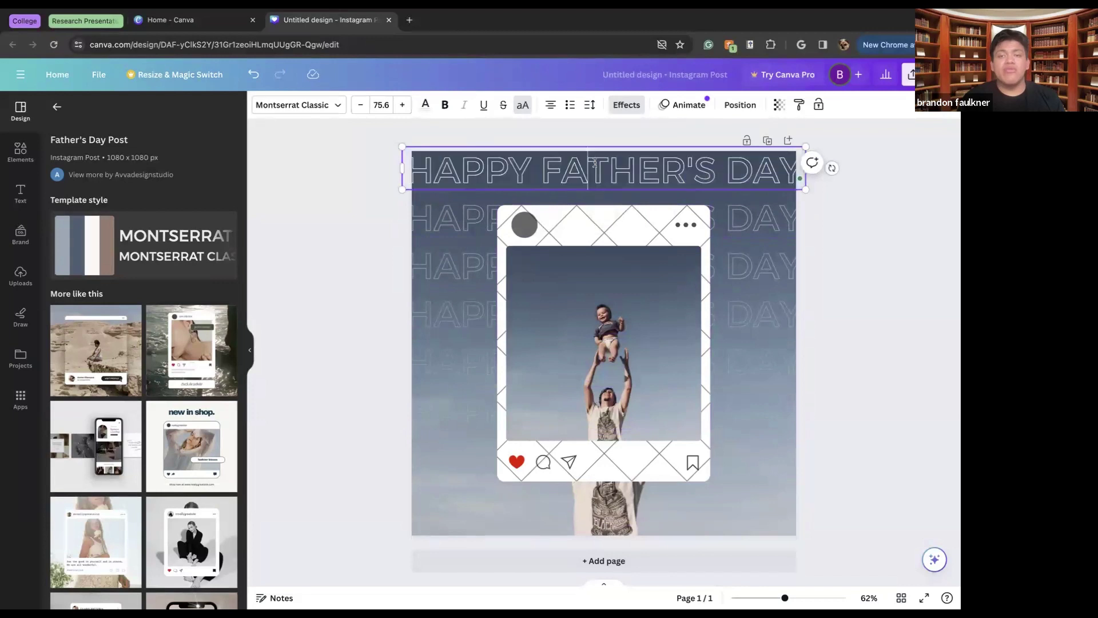
left_click_drag(716, 175, 535, 170)
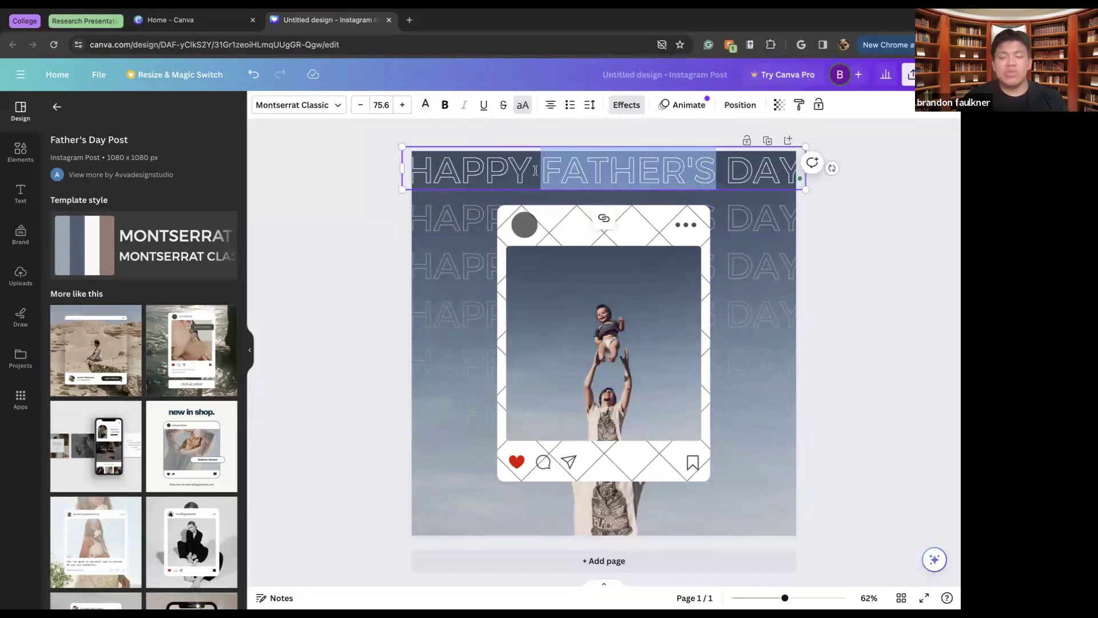
key("BackSpace")
type("MOTHES")
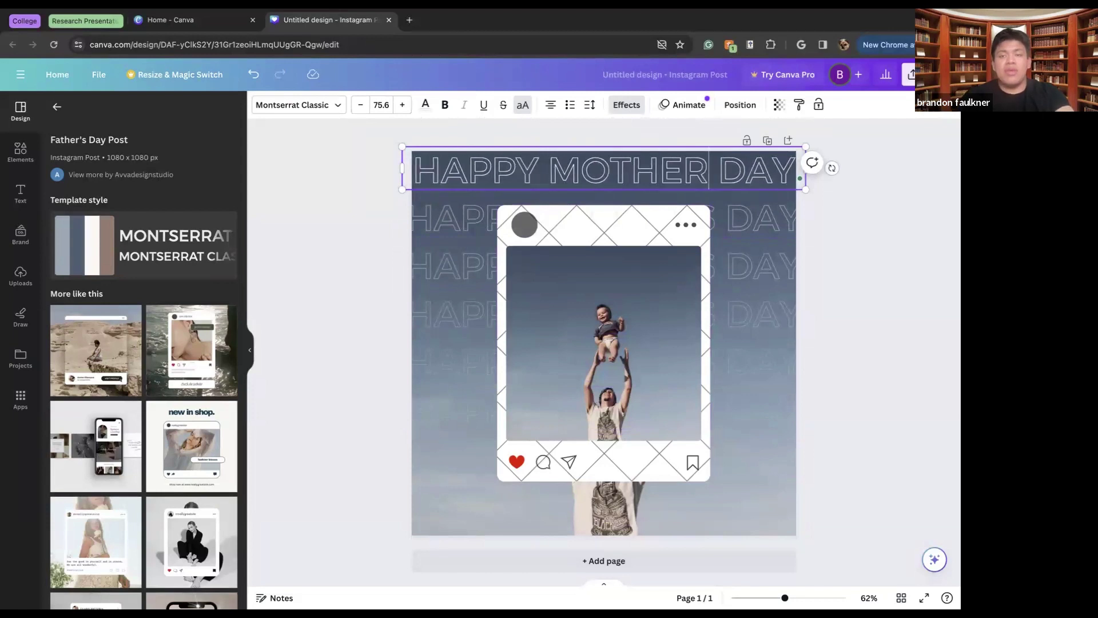
key("Left")
key("Delete")
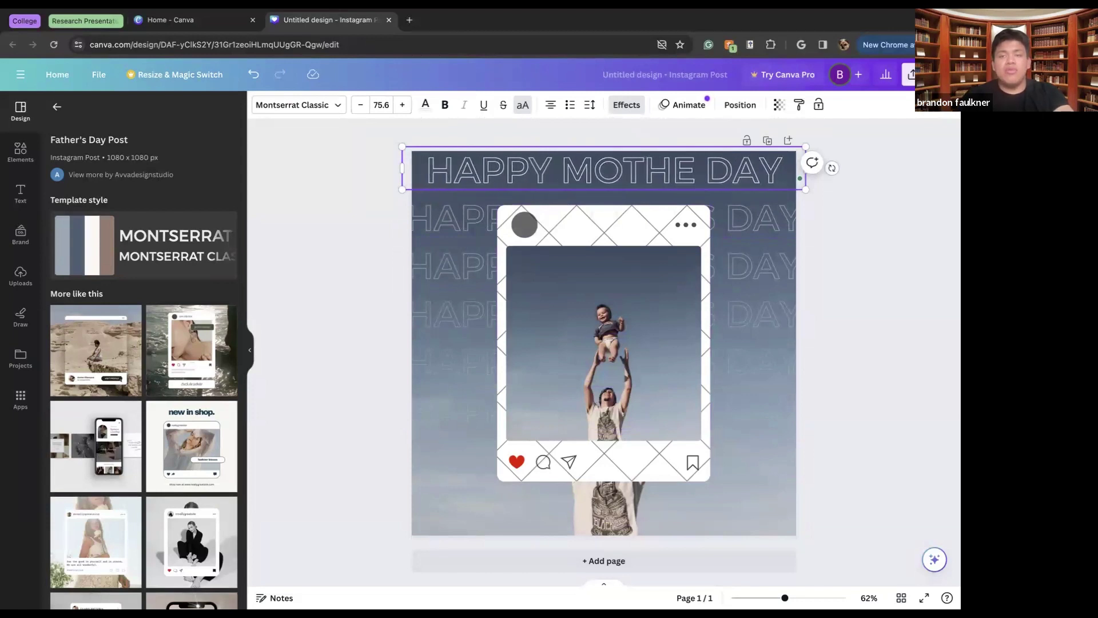
type("R")
type("'S")
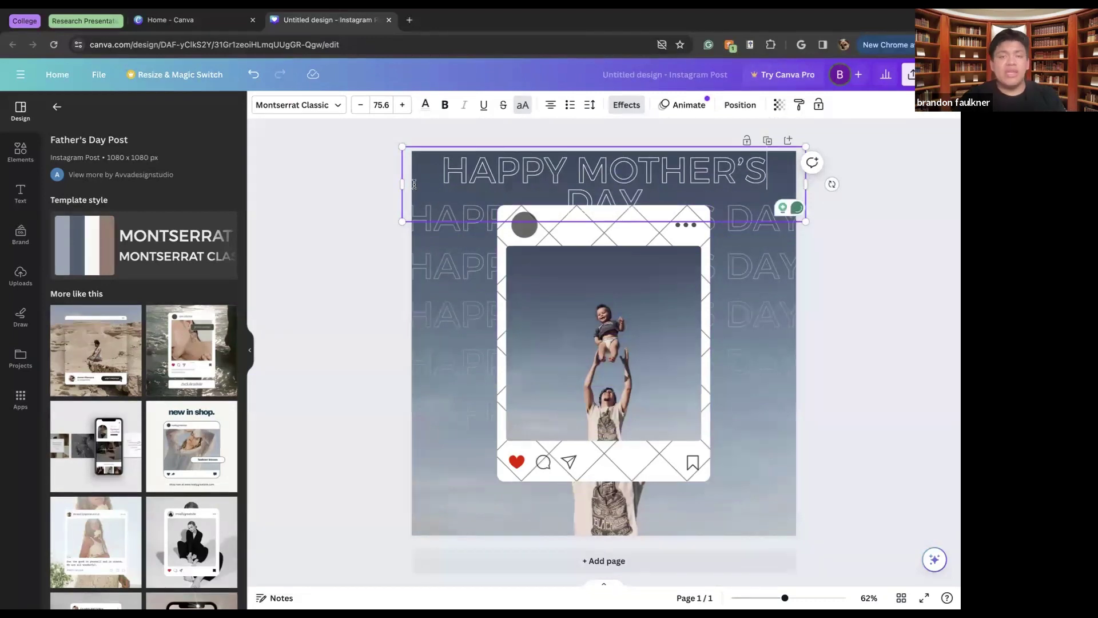
left_click(360, 105)
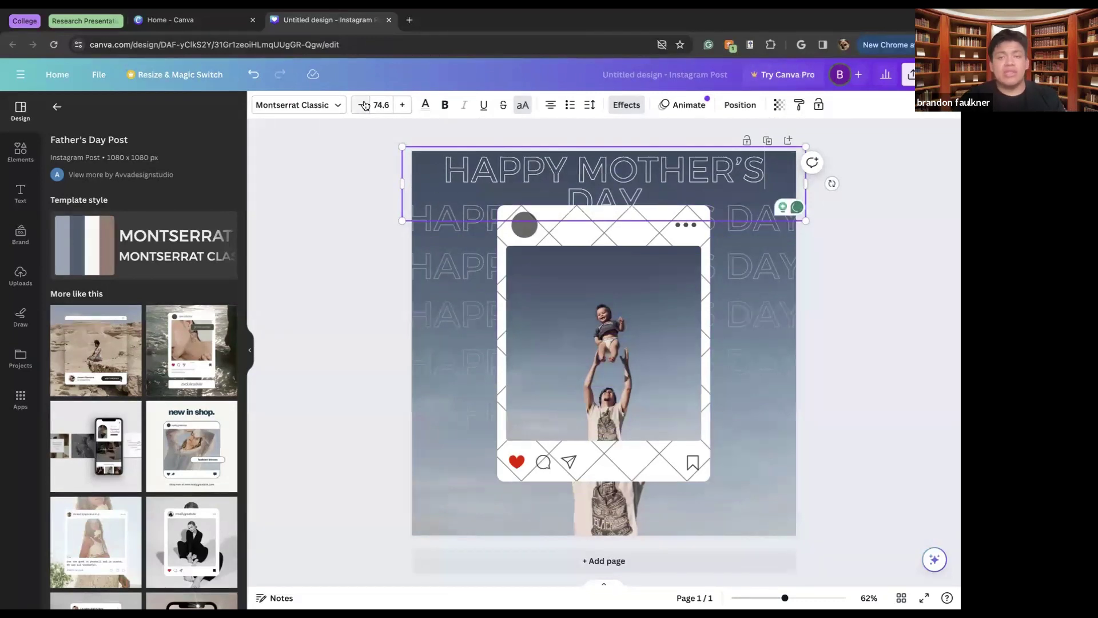
left_click(360, 105)
left_click(360, 104)
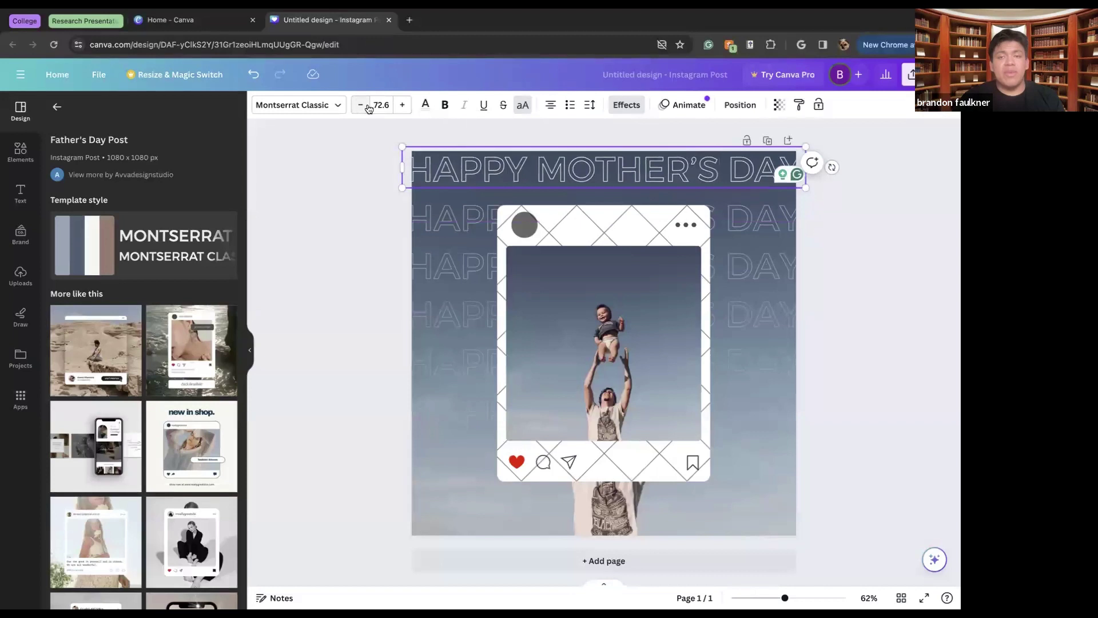
left_click(403, 105)
triple_click(493, 167)
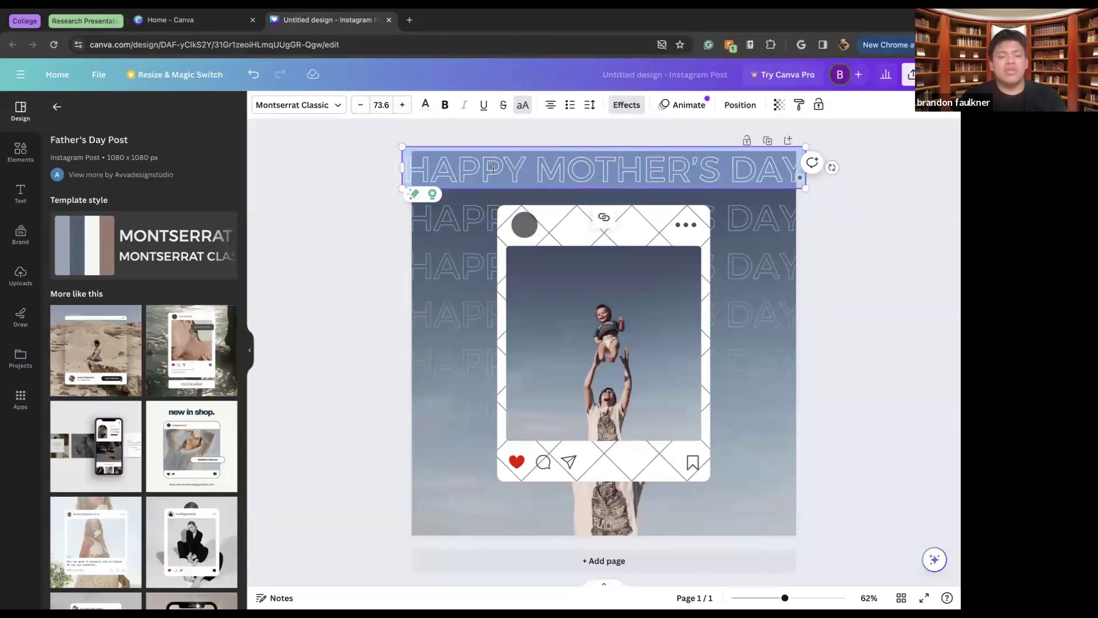
Change the second faded row to HAPPY MOTHER'S DAY, sized to fit one line
left_click(465, 226)
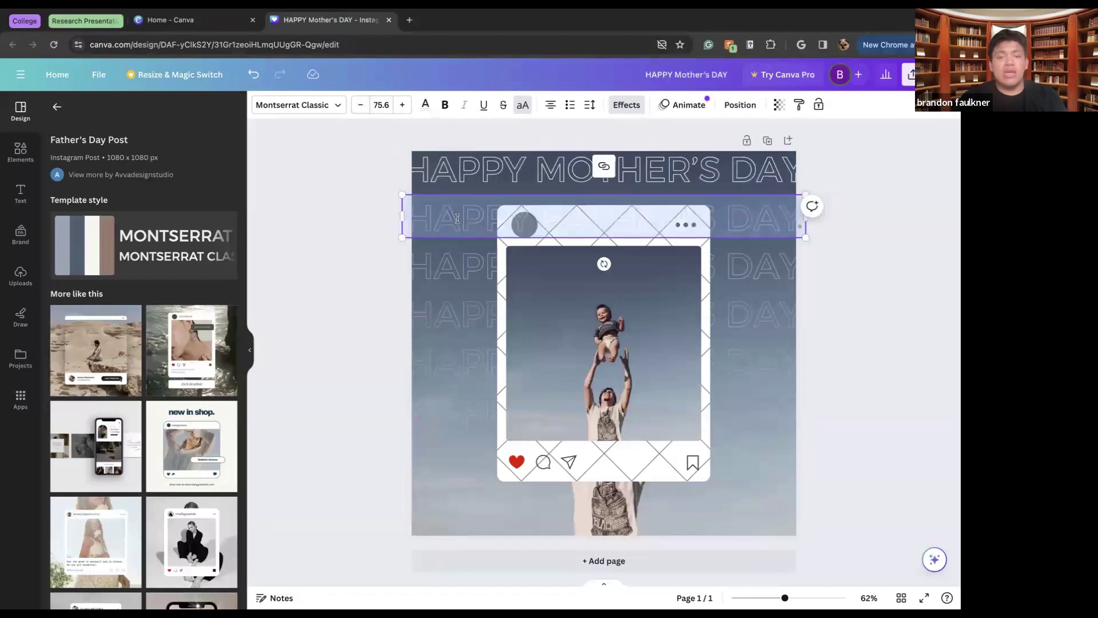
key("Return")
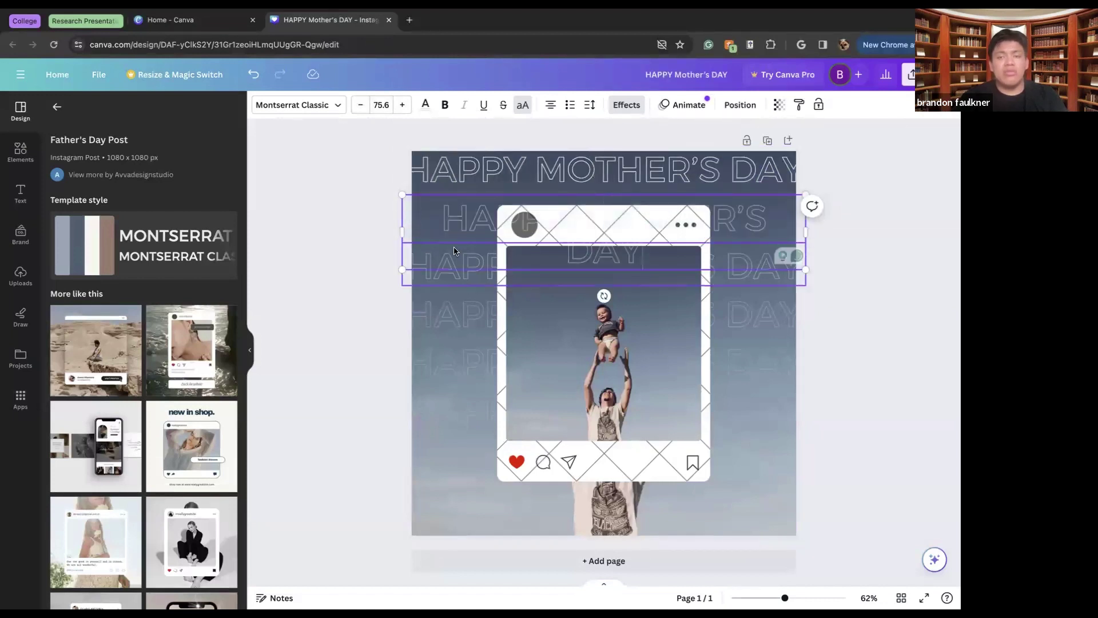
left_click(358, 106)
left_click(357, 106)
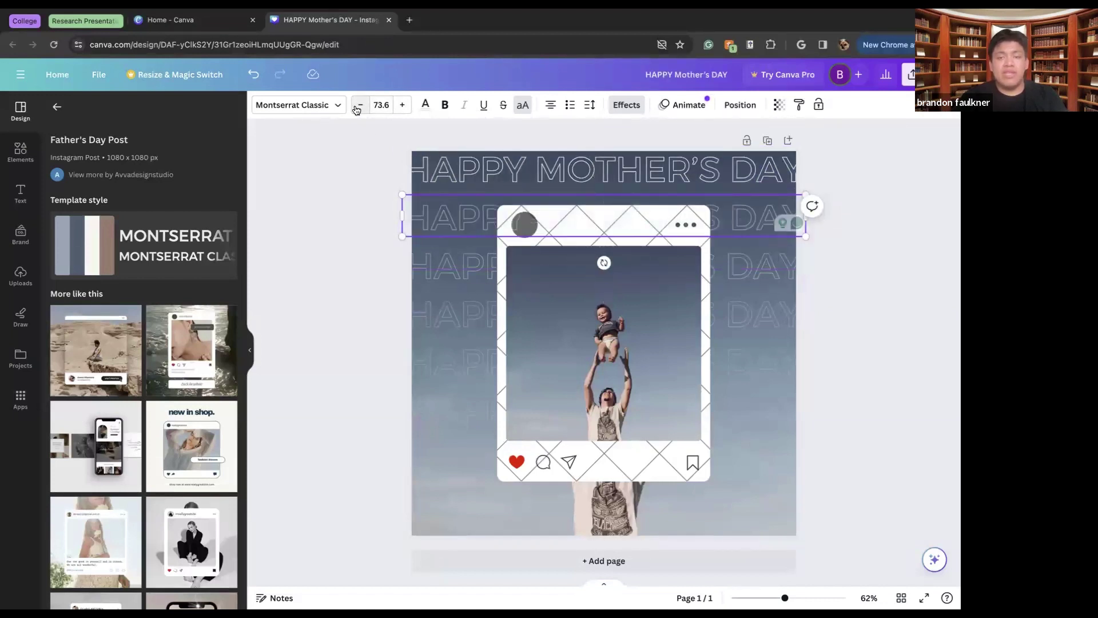
left_click(358, 106)
left_click(402, 104)
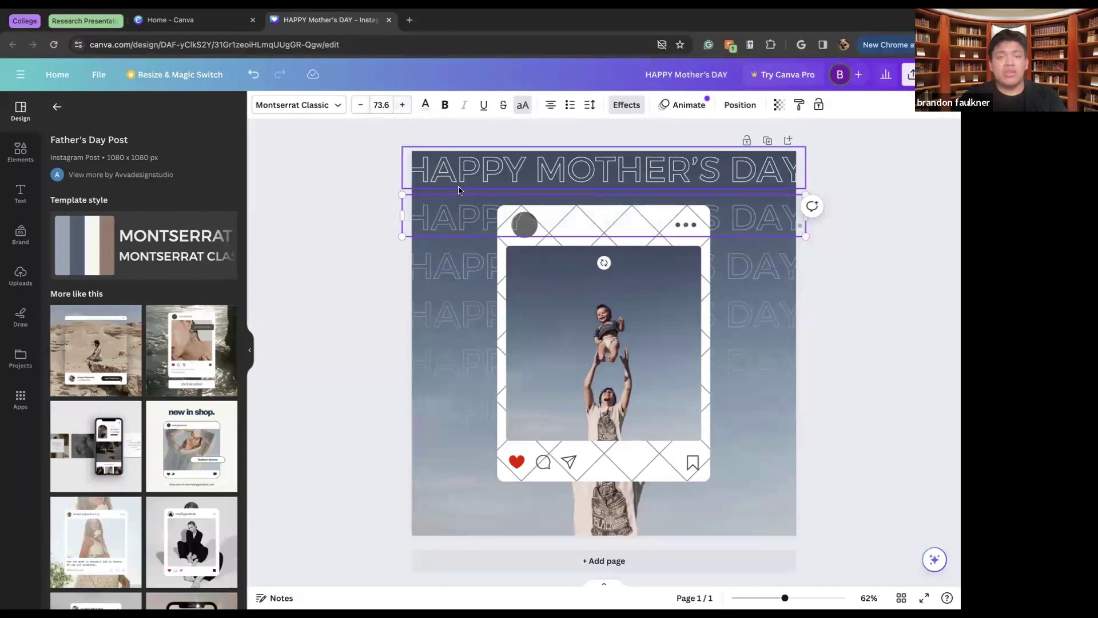
triple_click(453, 210)
key("ctrl+c")
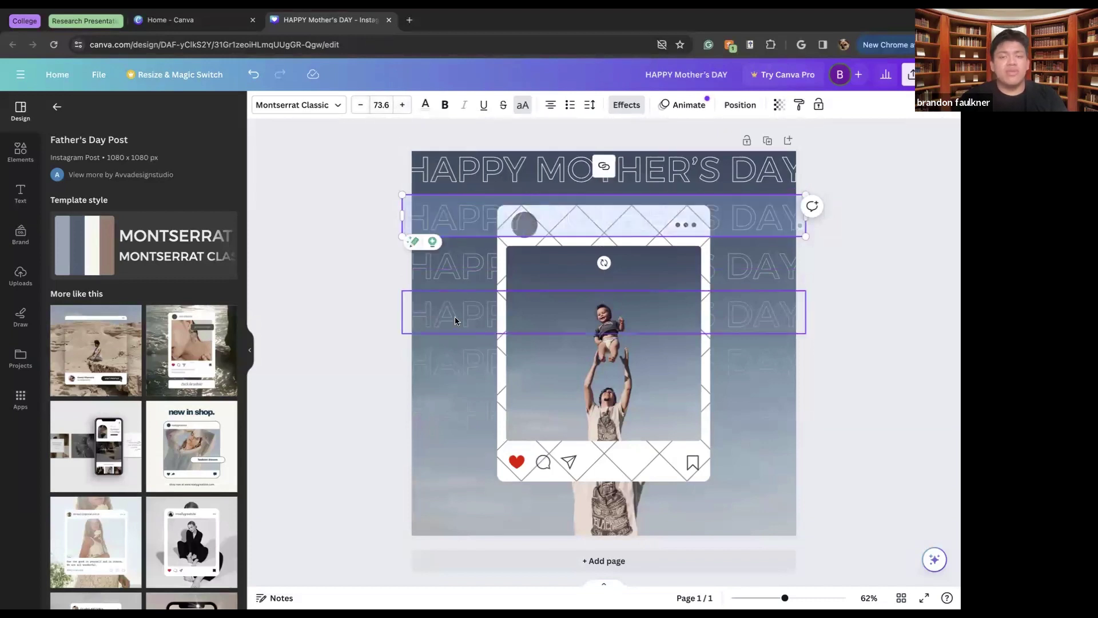
Paste HAPPY MOTHER'S DAY into the third and fourth faded rows and shrink them to fit
left_click(455, 267)
key("BackSpace")
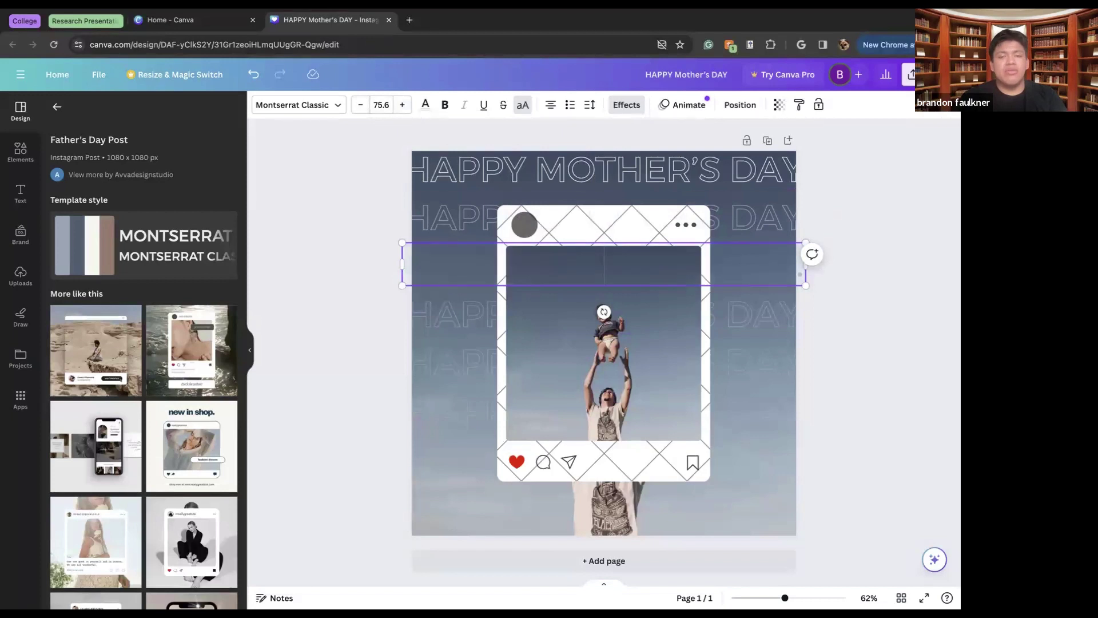
key("ctrl+v")
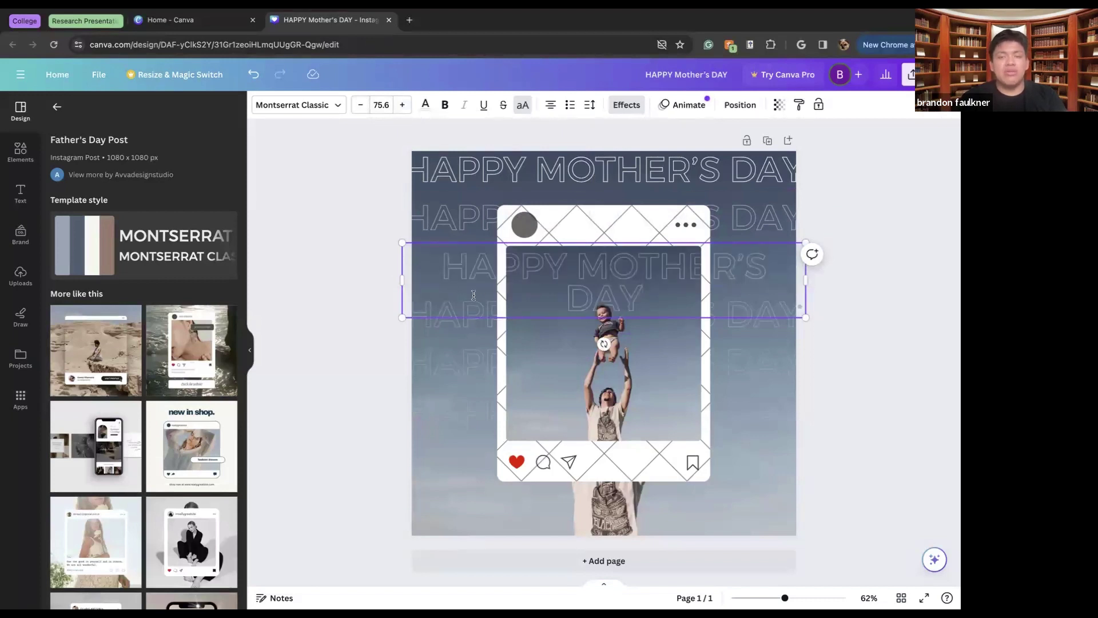
left_click(359, 105)
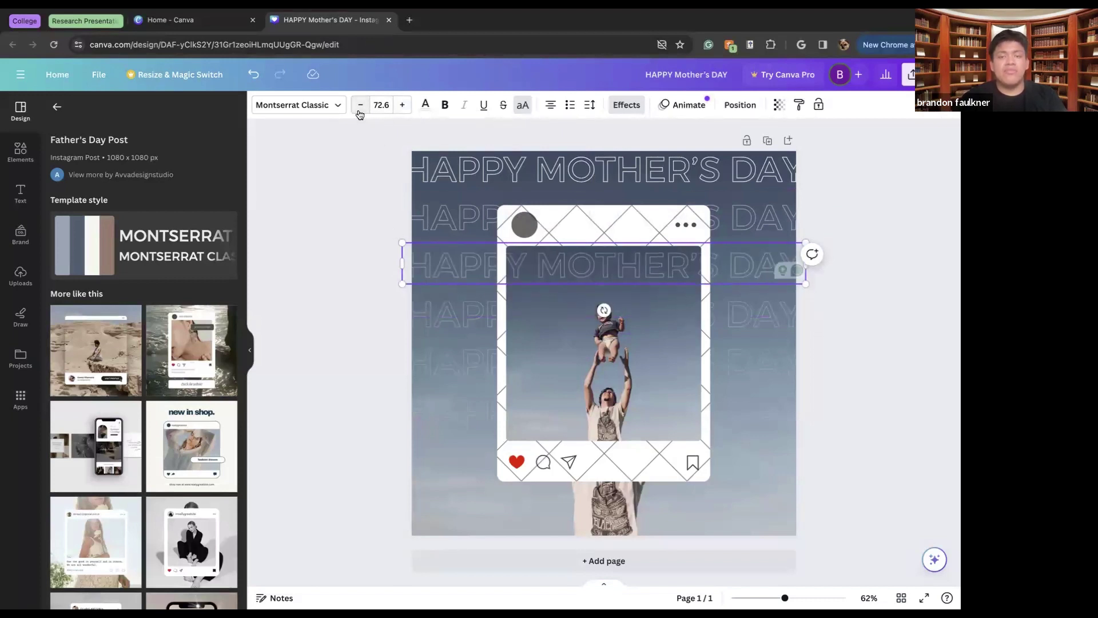
left_click(457, 316)
left_click(457, 317)
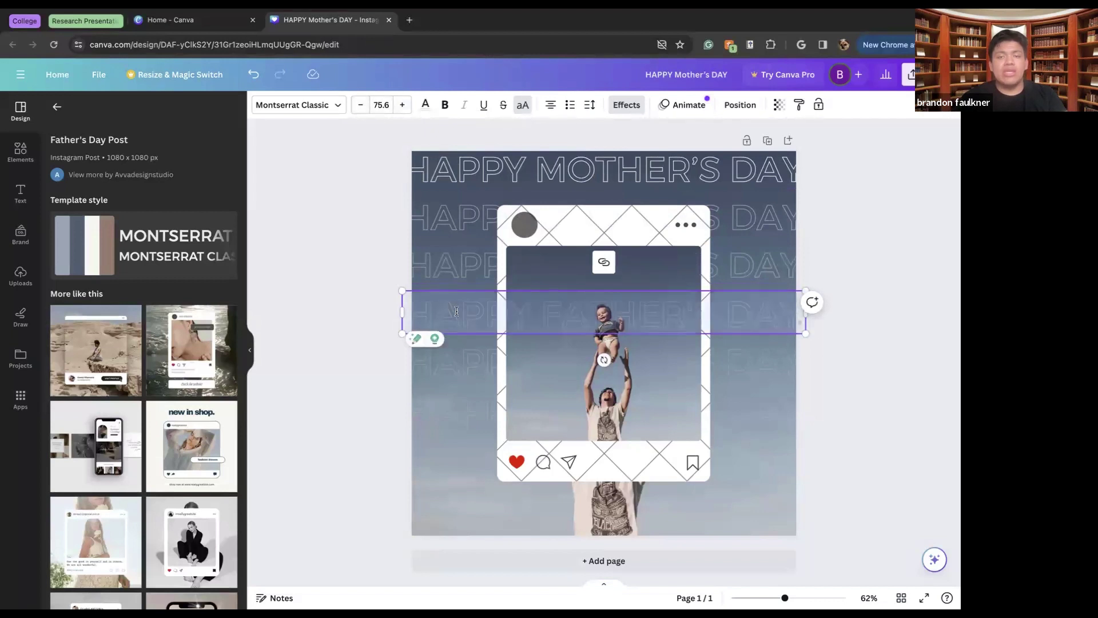
key("BackSpace")
right_click(457, 314)
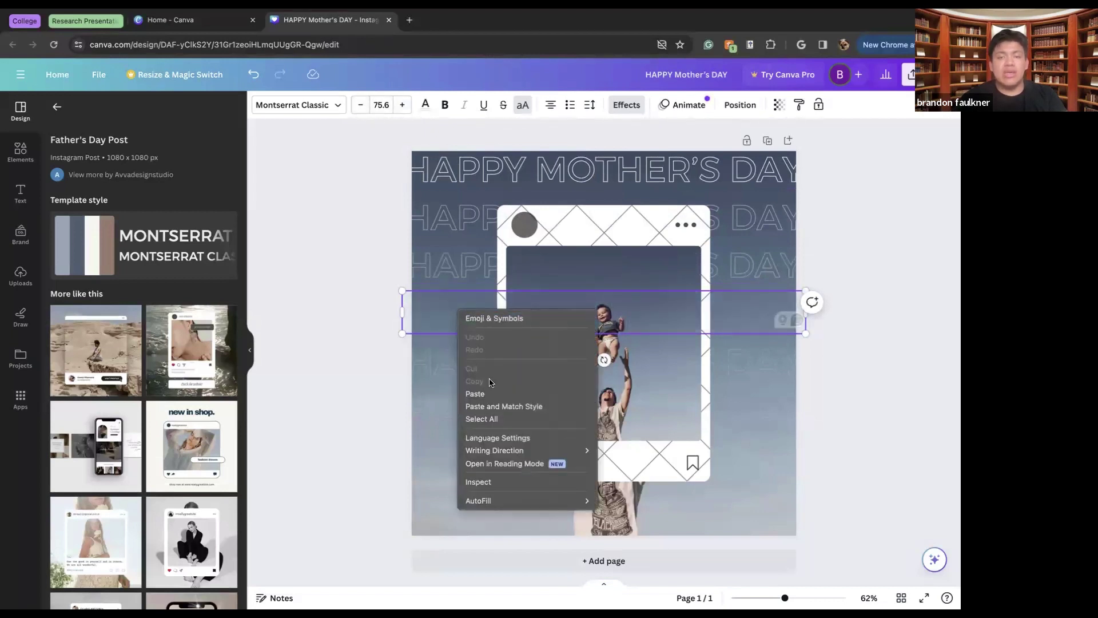
left_click(503, 407)
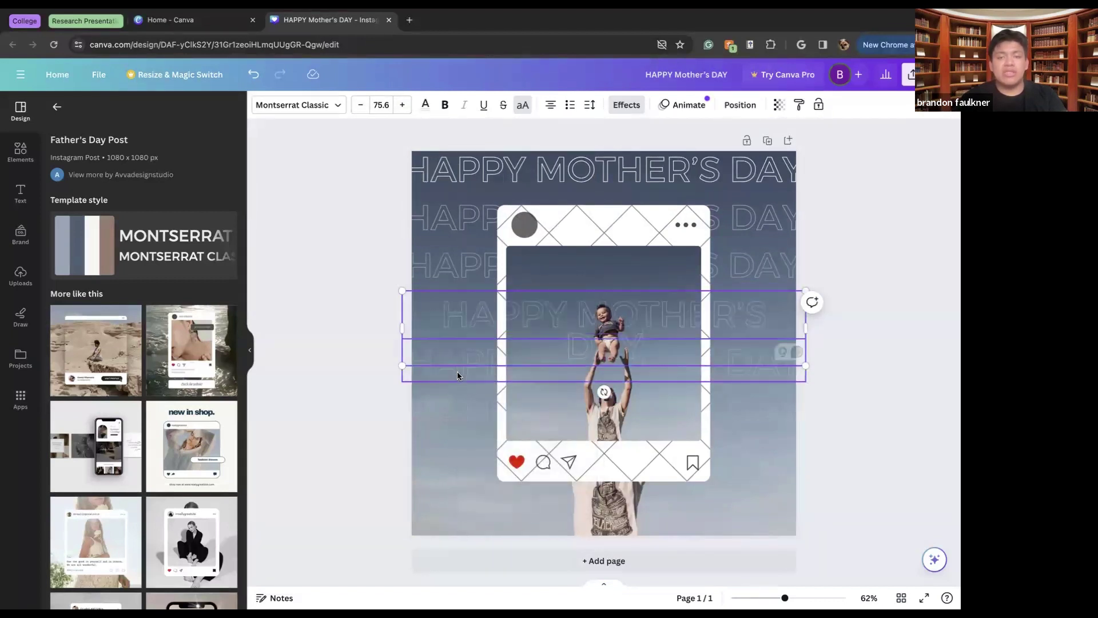
left_click(361, 105)
left_click(360, 105)
left_click(360, 106)
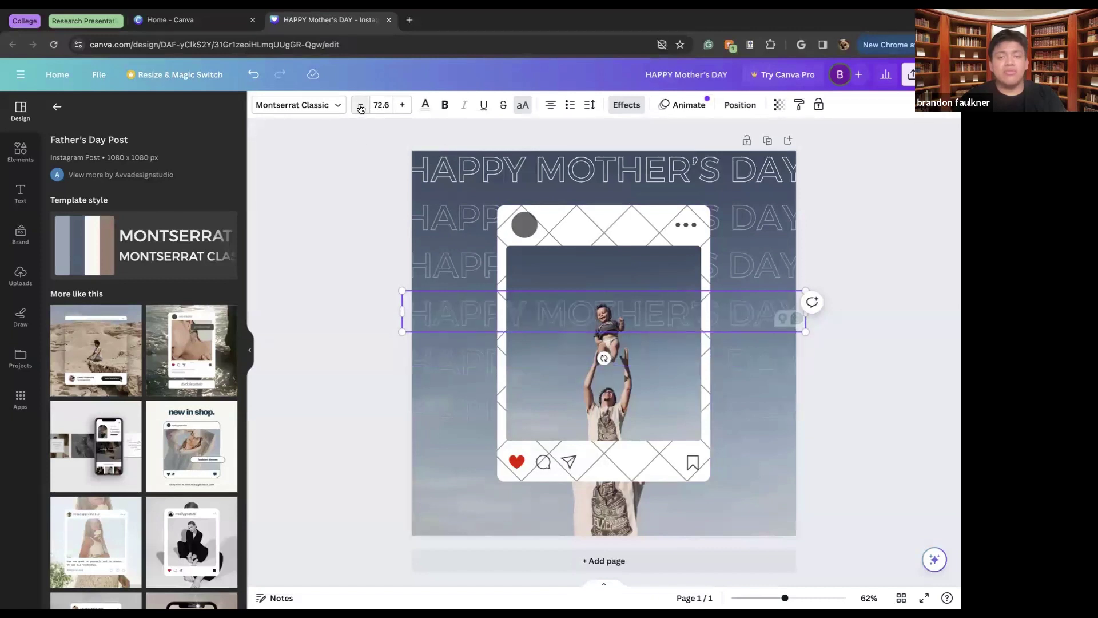
left_click(637, 313)
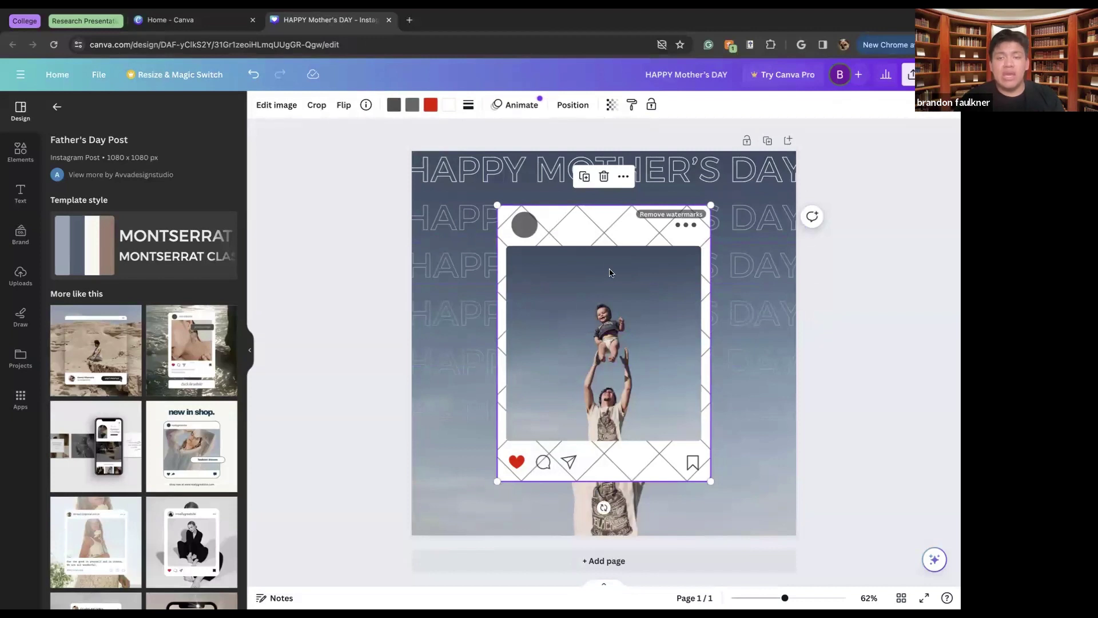
Nudge the Instagram-style frame slightly higher on the page
left_click(623, 179)
left_click(589, 290)
mouse_move(594, 359)
left_mouse_down()
mouse_move(609, 359)
mouse_move(587, 371)
mouse_move(595, 357)
left_mouse_up()
left_click(438, 325)
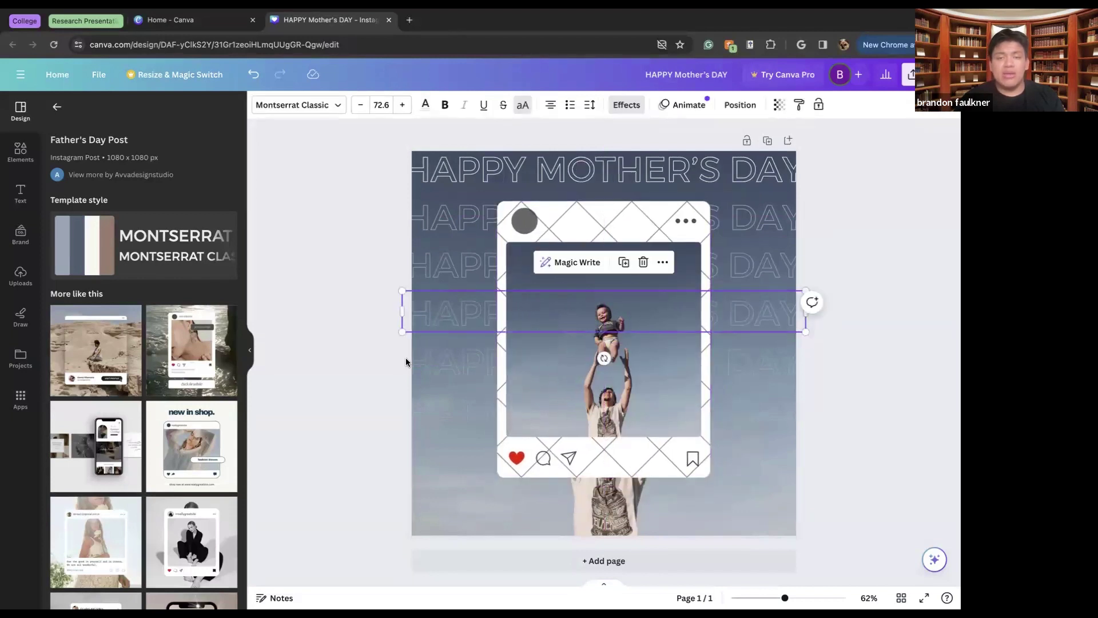
Delete the blue sky background photo and drag the Instagram frame off to the right
left_click(414, 334)
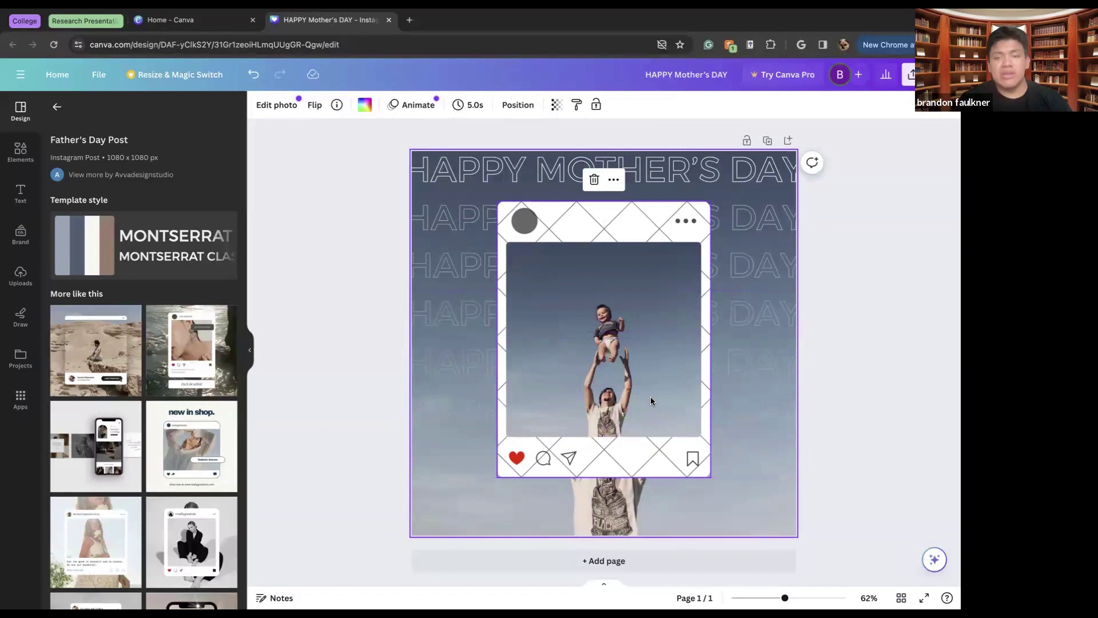
key("Delete")
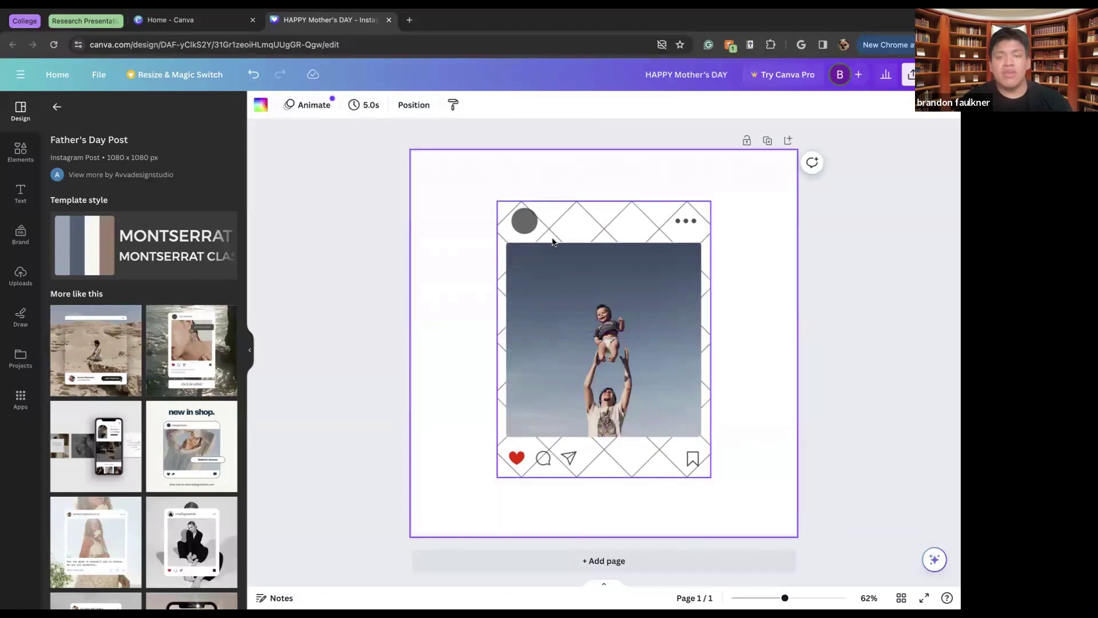
left_click(475, 177)
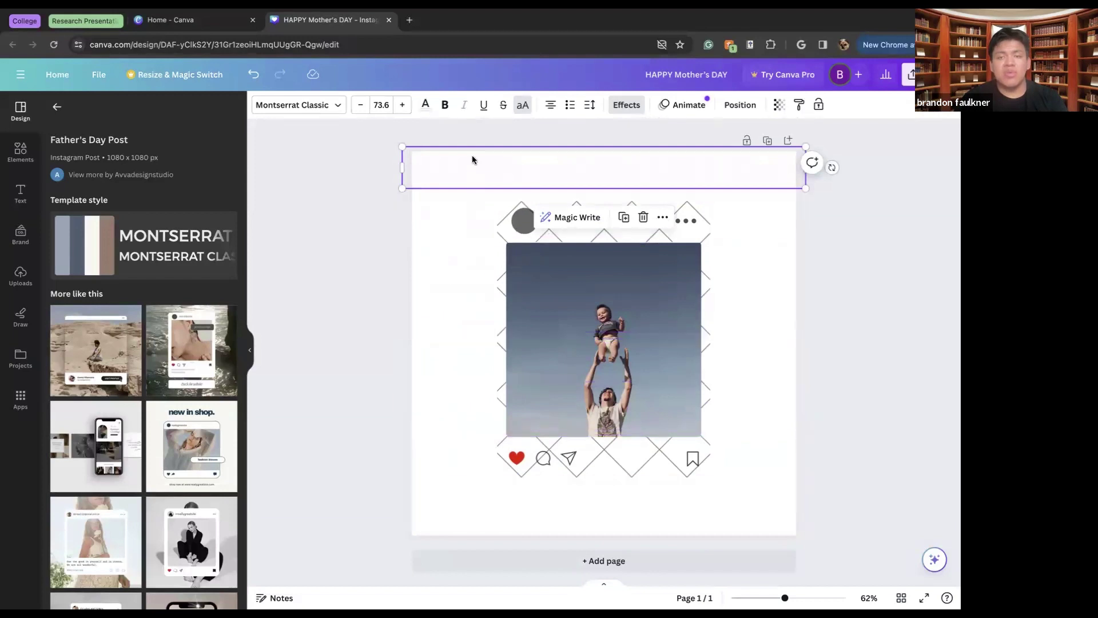
left_click(414, 196)
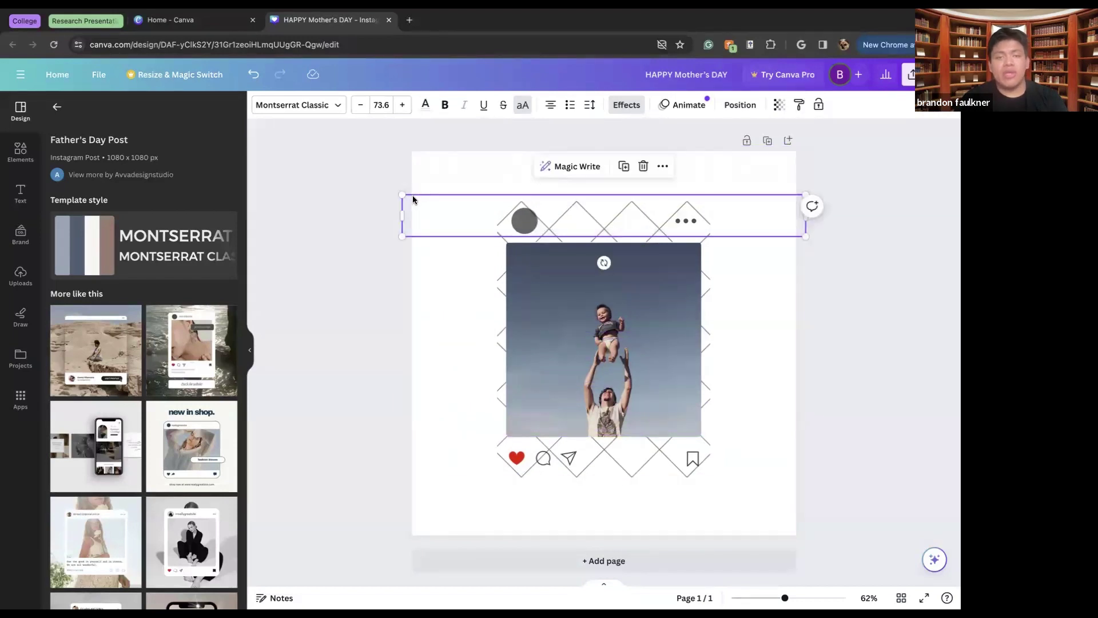
left_click(589, 337)
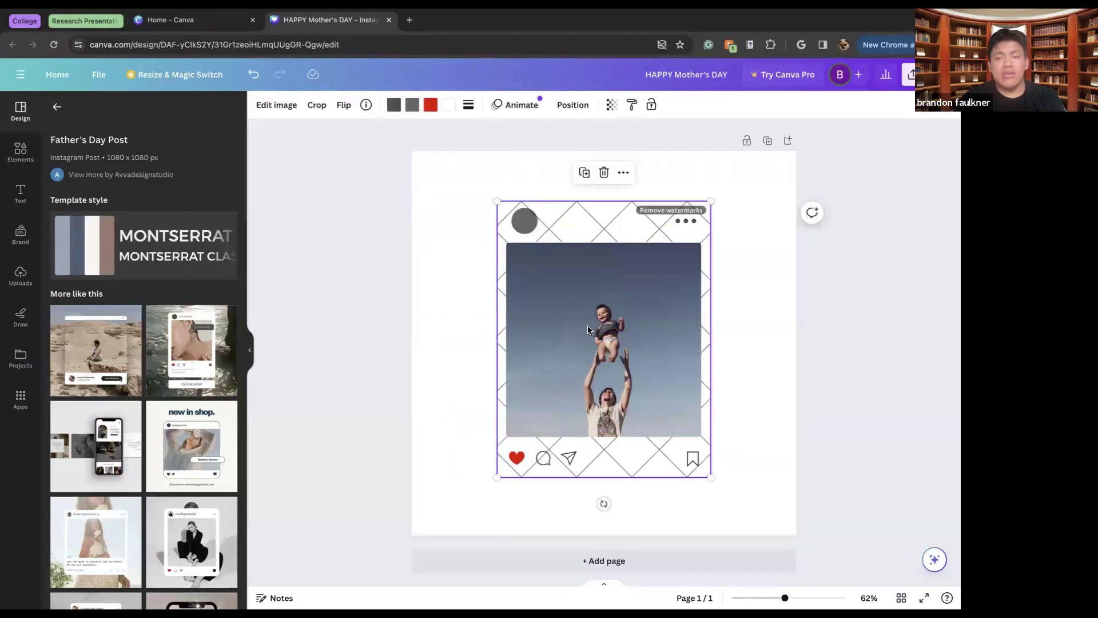
left_click_drag(588, 331, 940, 311)
Delete the father-and-child photo from its frame, leaving the placeholder, and show the Uploads panel
left_click(530, 338)
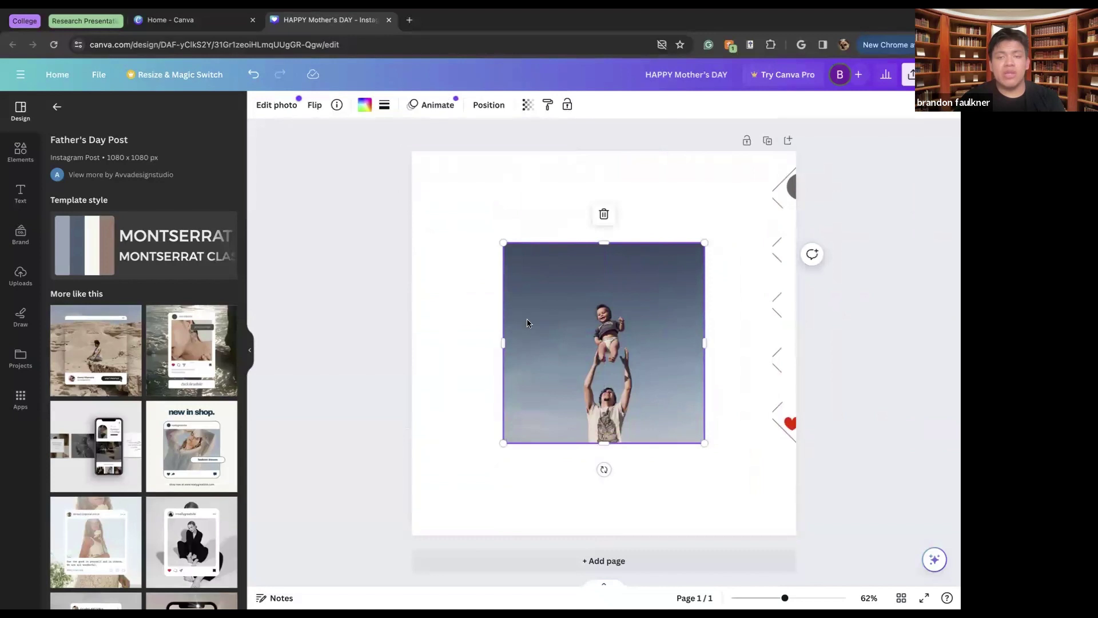
key("Delete")
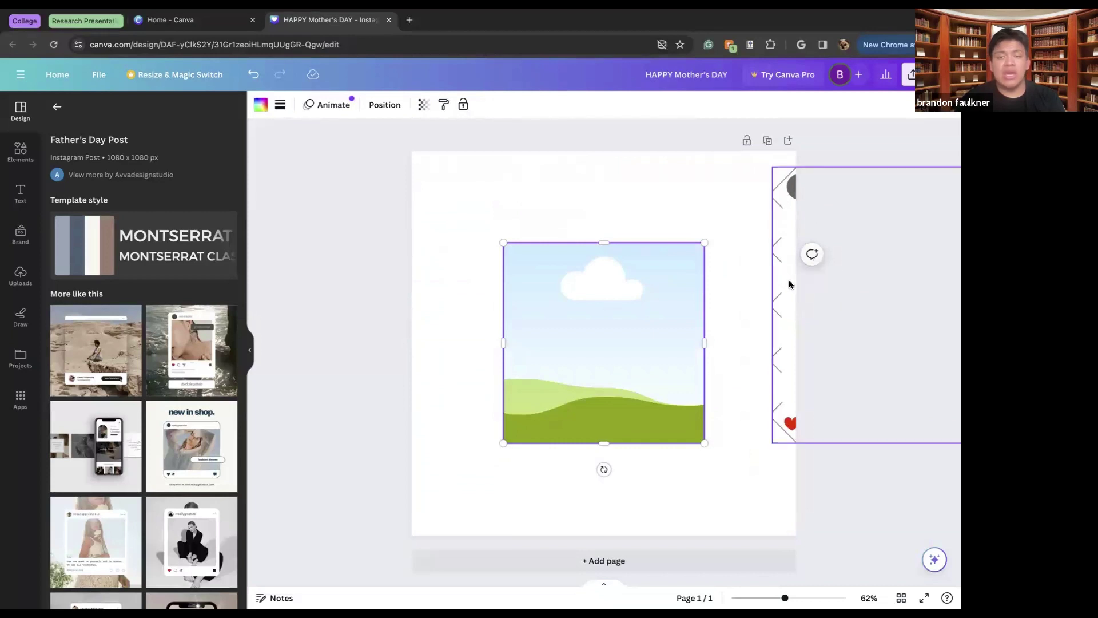
left_click(419, 292)
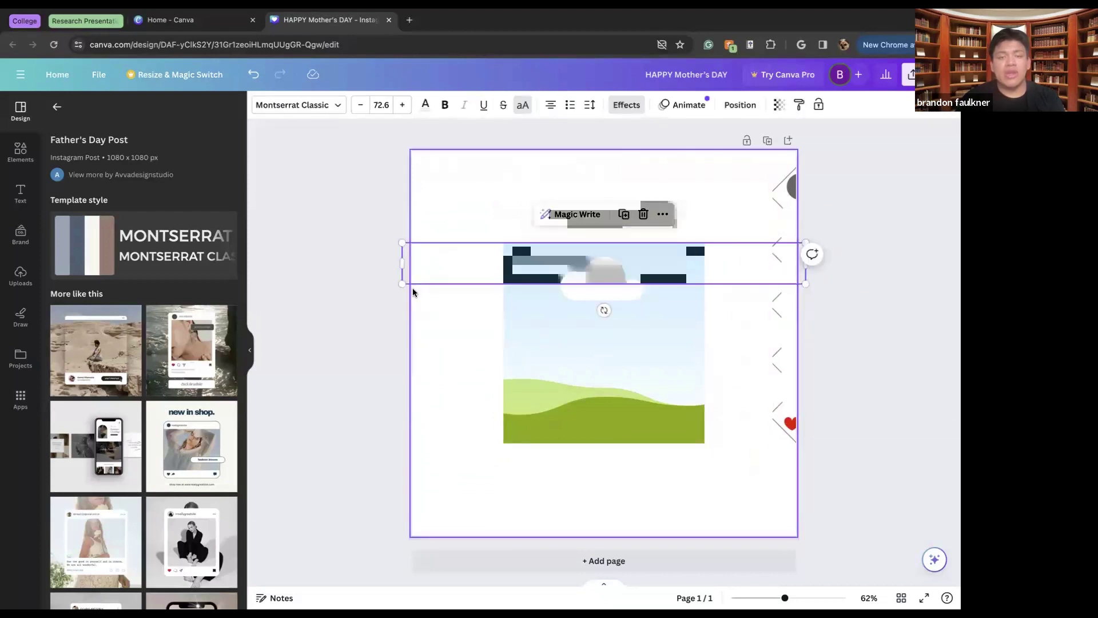
key("Escape")
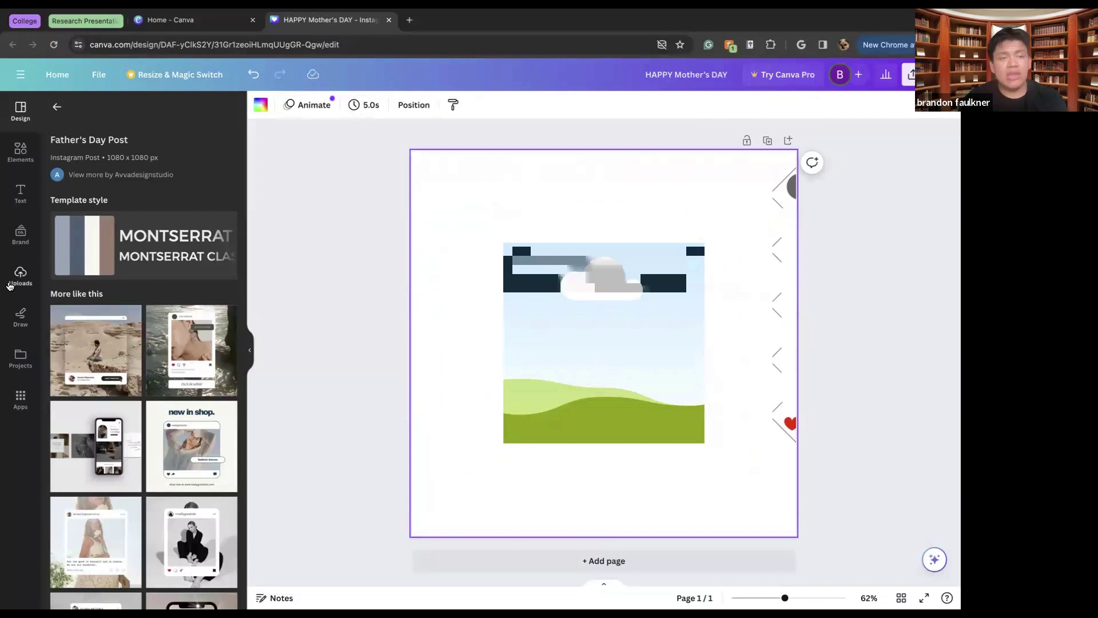
left_click(19, 278)
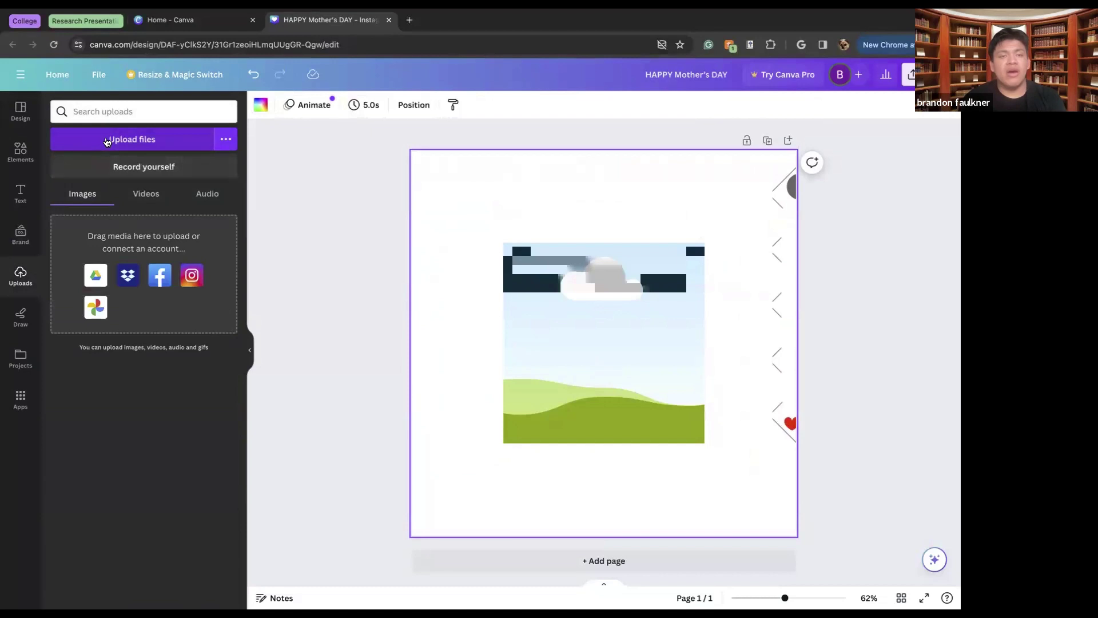
Upload the robot photo and add it to the design, removing the extra copy
left_click(106, 141)
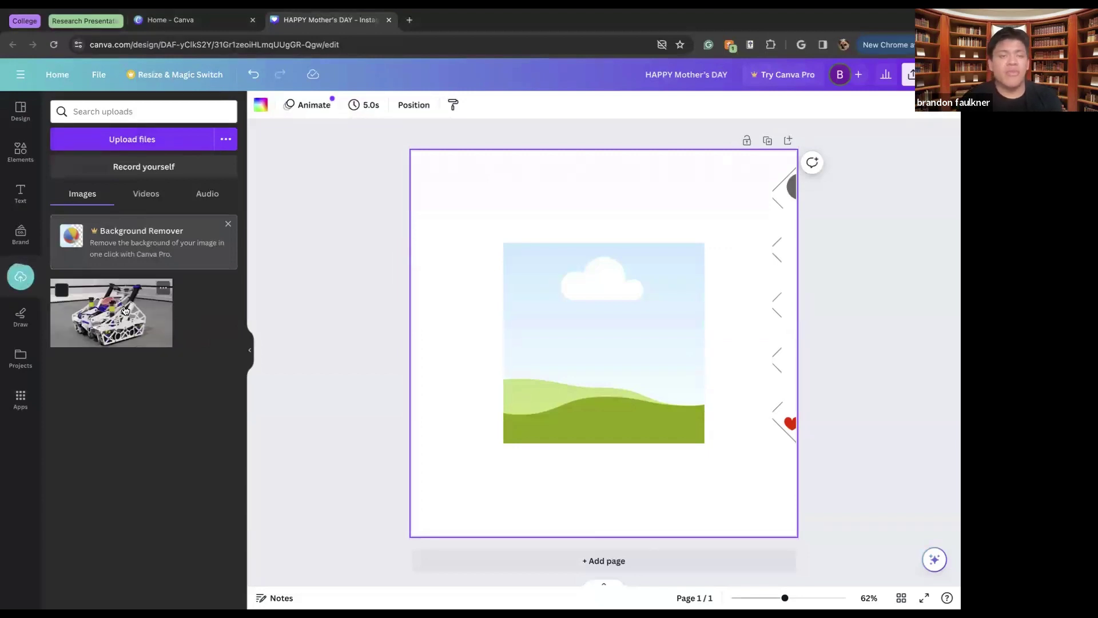
left_click(126, 311)
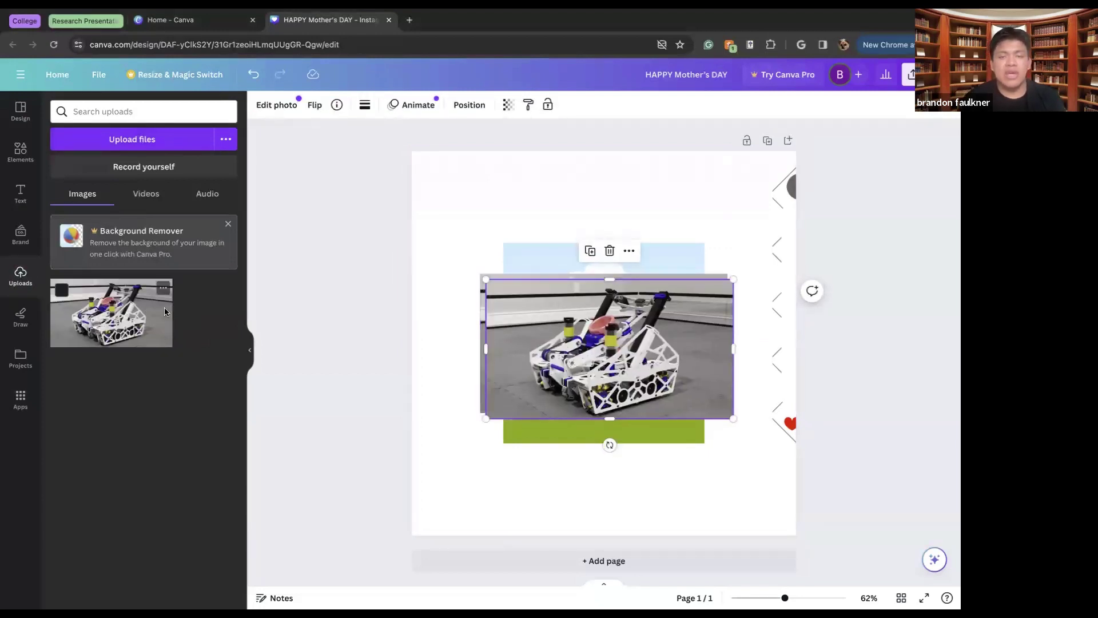
left_click_drag(537, 396, 504, 493)
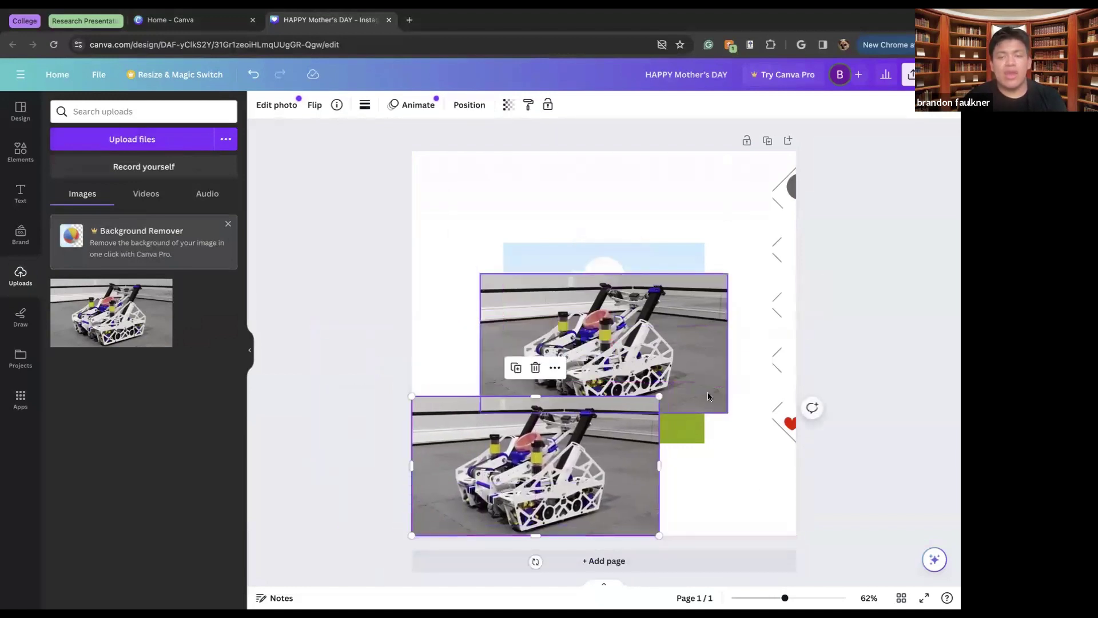
left_click_drag(655, 396, 469, 452)
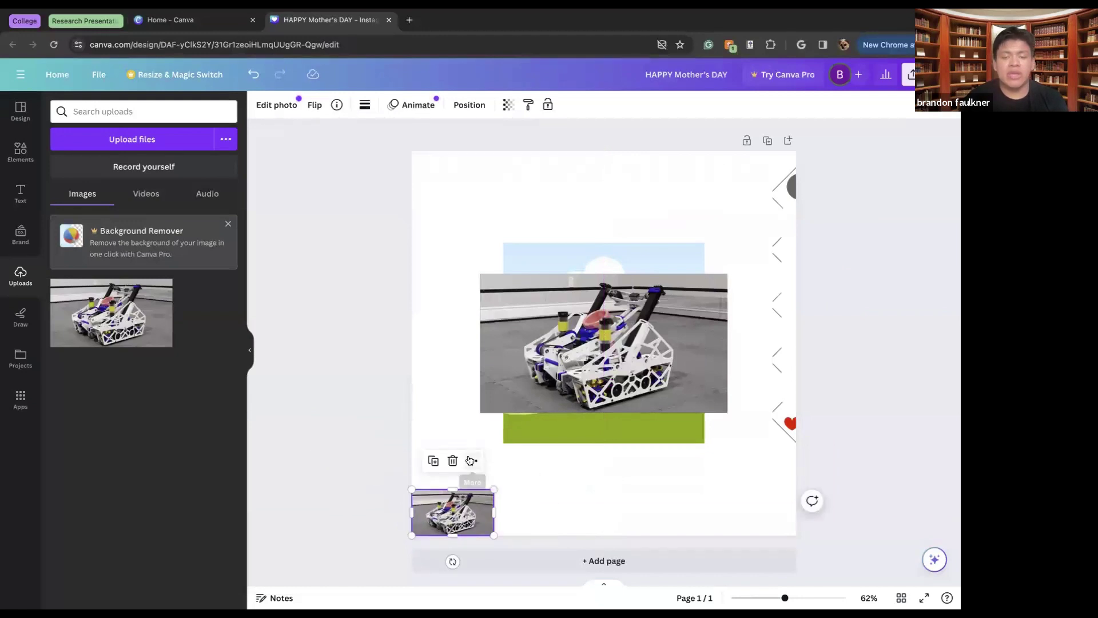
key("Delete")
Resize the robot photo's sides, top and bottom to fill the placeholder square
left_click(609, 358)
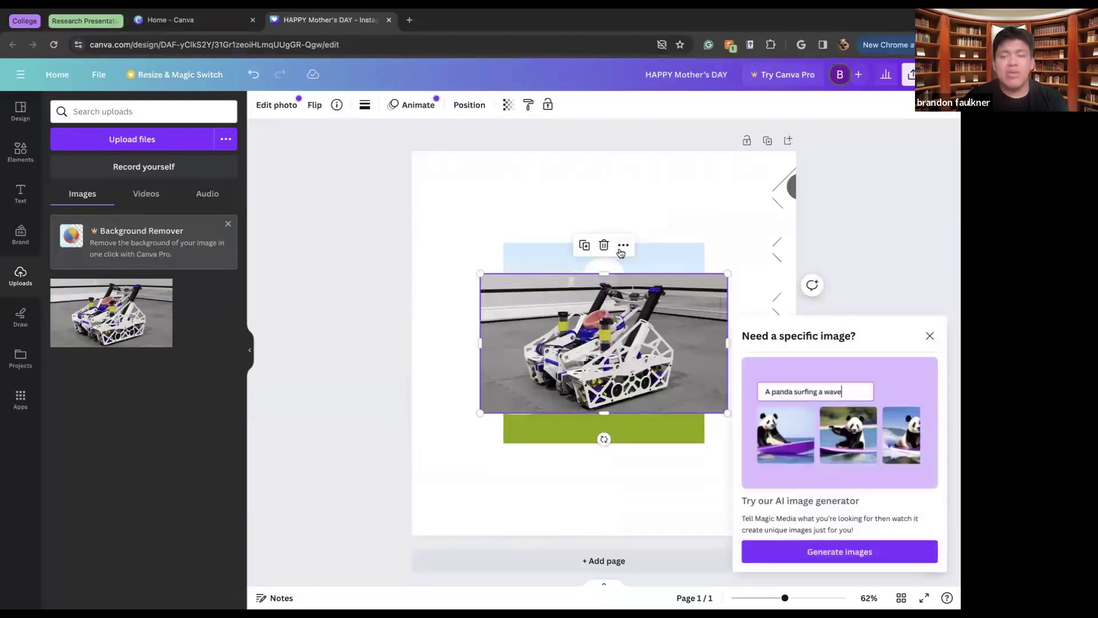
left_click_drag(727, 341, 705, 343)
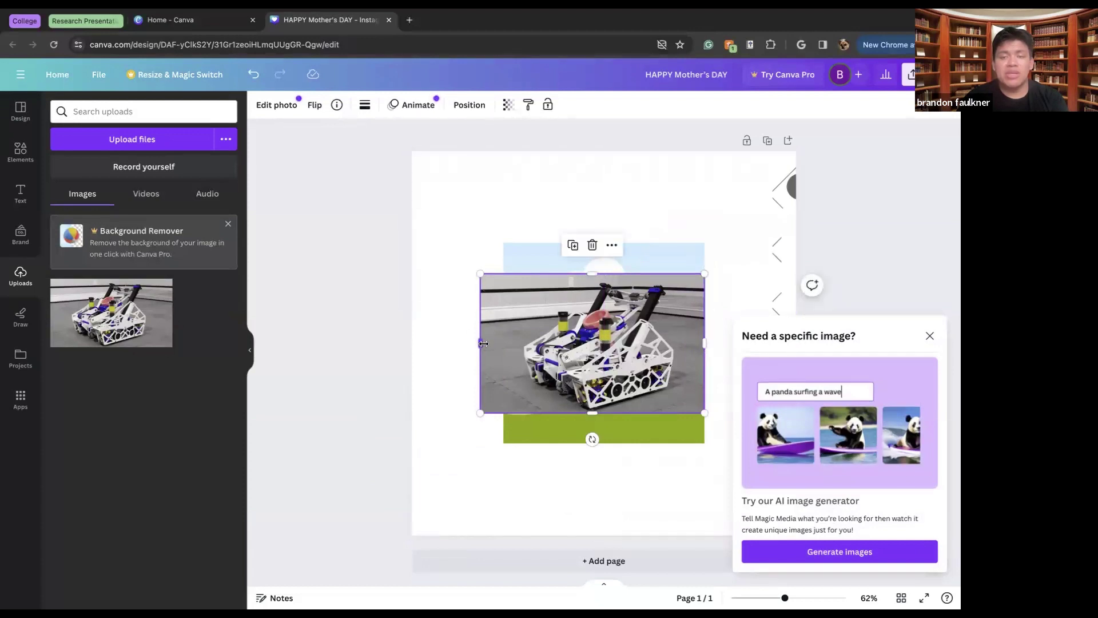
left_click_drag(480, 343, 504, 343)
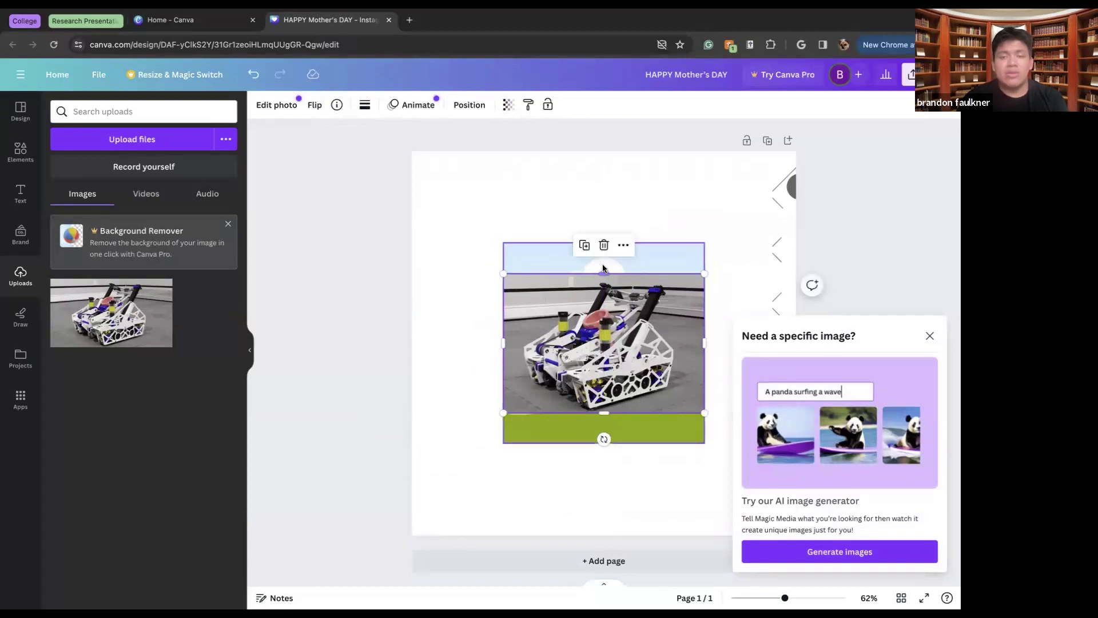
left_click_drag(603, 274, 599, 243)
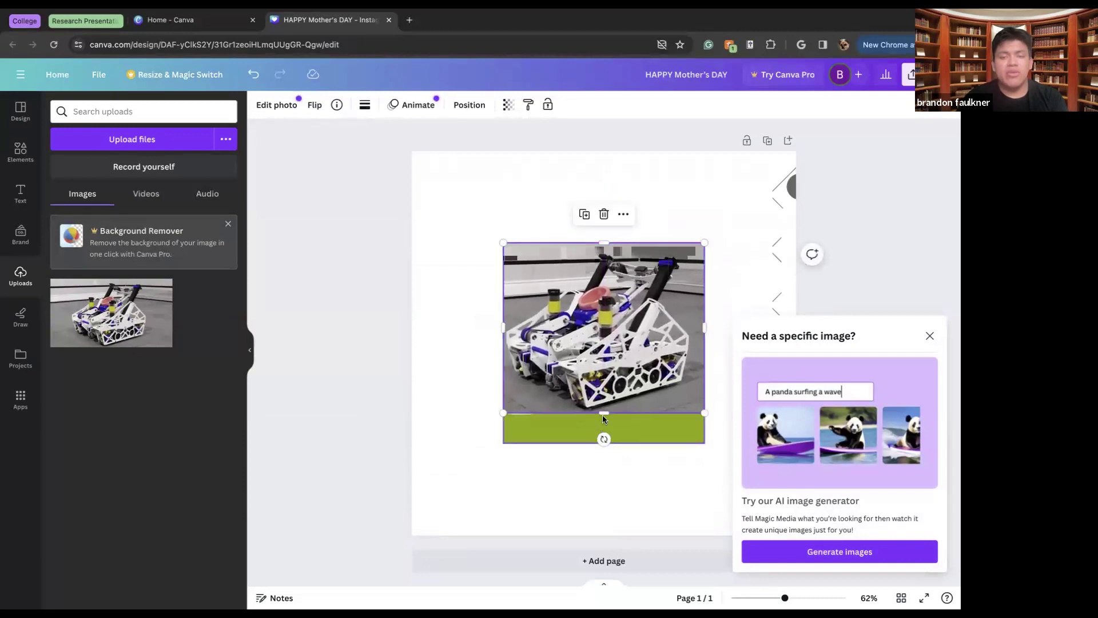
left_click_drag(604, 413, 603, 444)
left_click(928, 336)
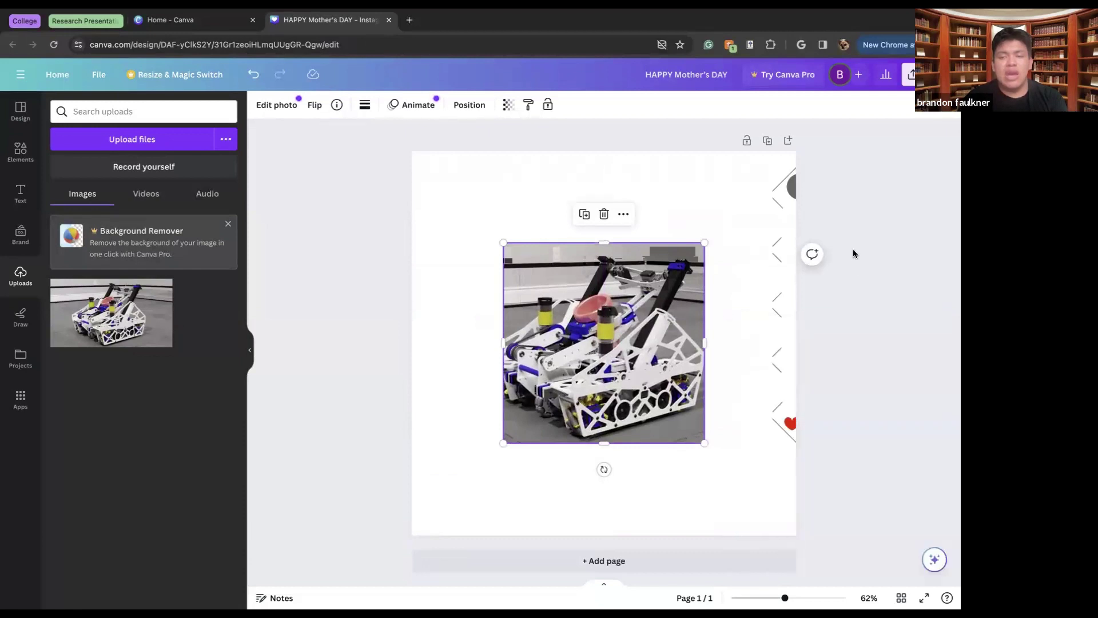
left_click(880, 215)
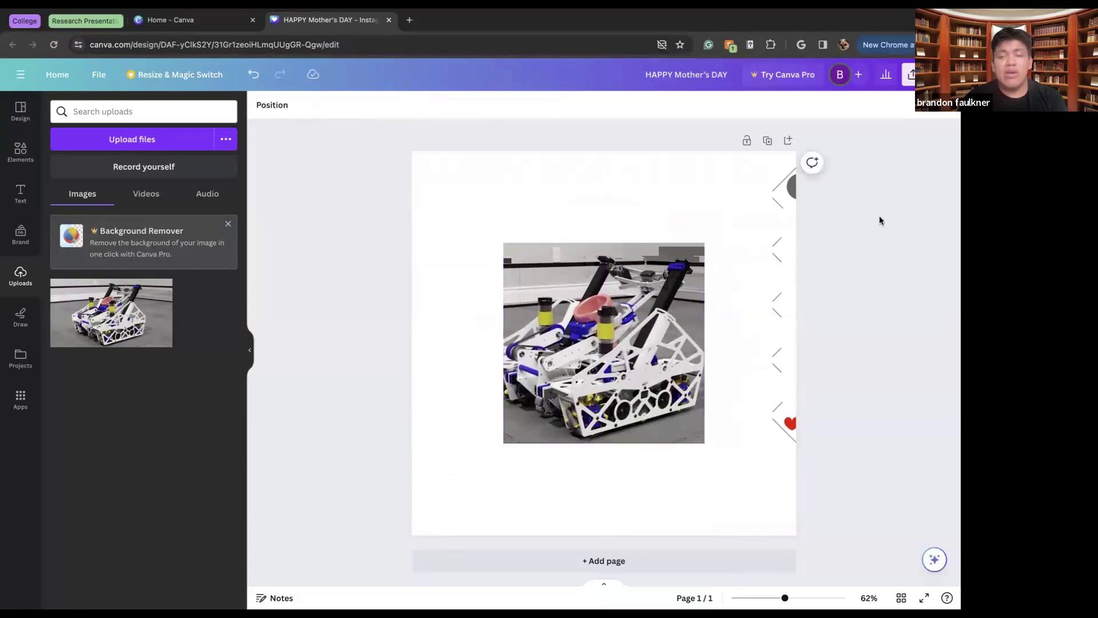
Drag the diagonal-pattern frame from the right edge to the page centre around the robot photo
left_click(788, 241)
left_click_drag(787, 241, 506, 278)
left_click(780, 321)
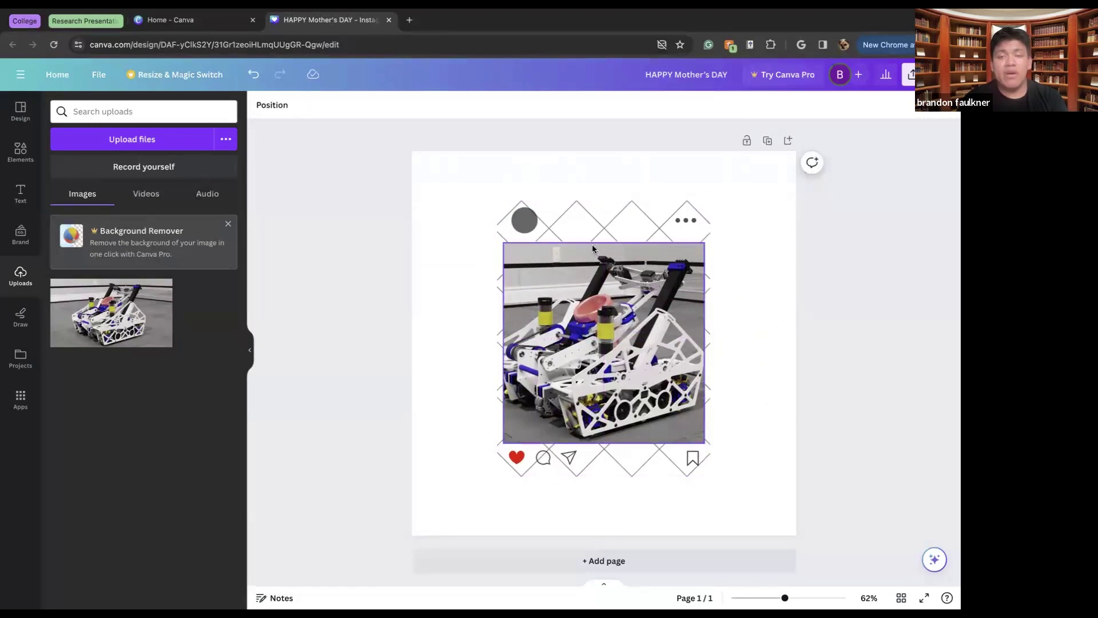
left_click(527, 228)
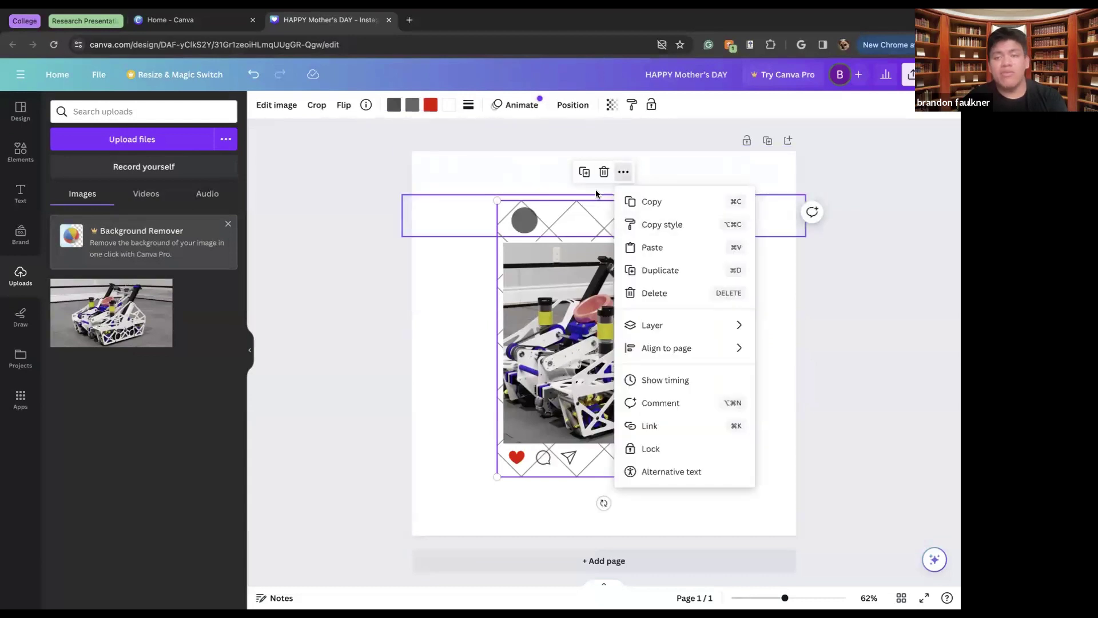
left_click(624, 173)
left_click(628, 174)
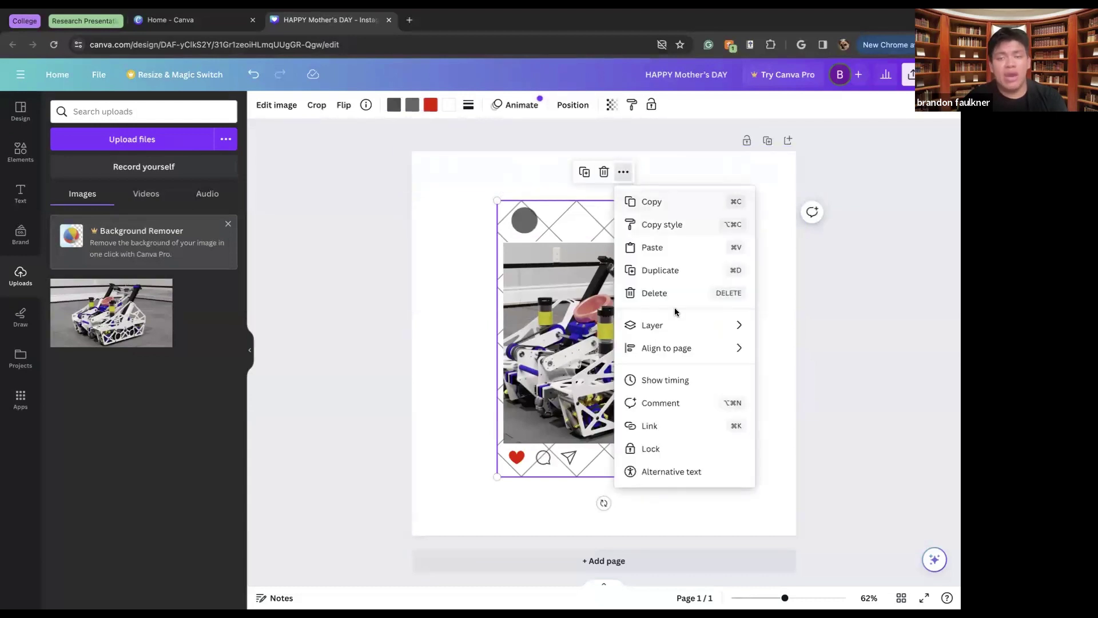
mouse_move(675, 326)
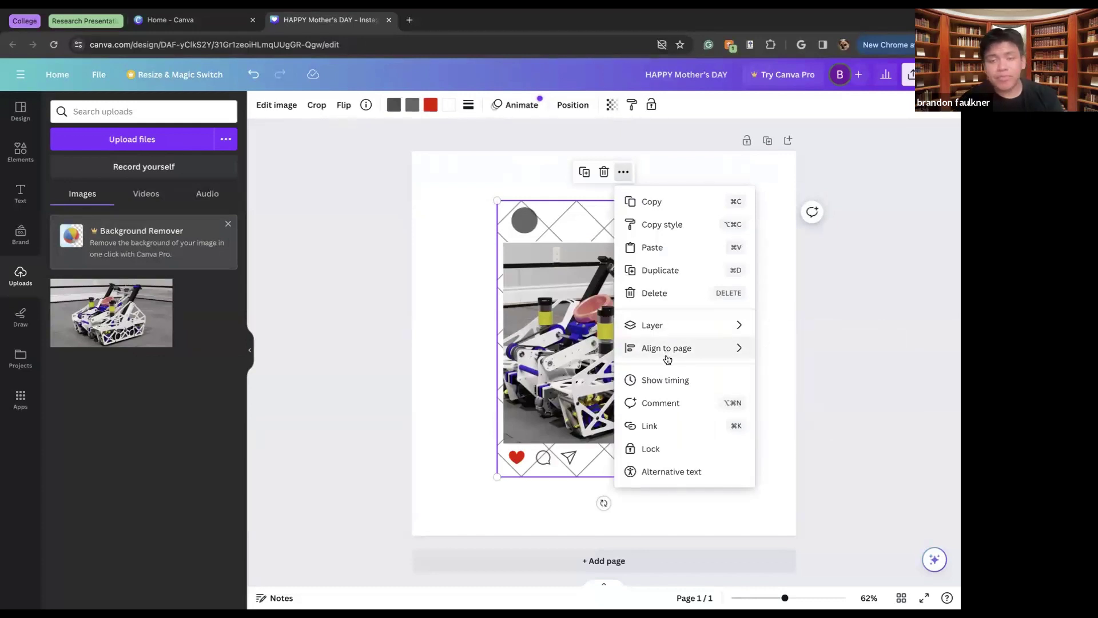
mouse_move(672, 349)
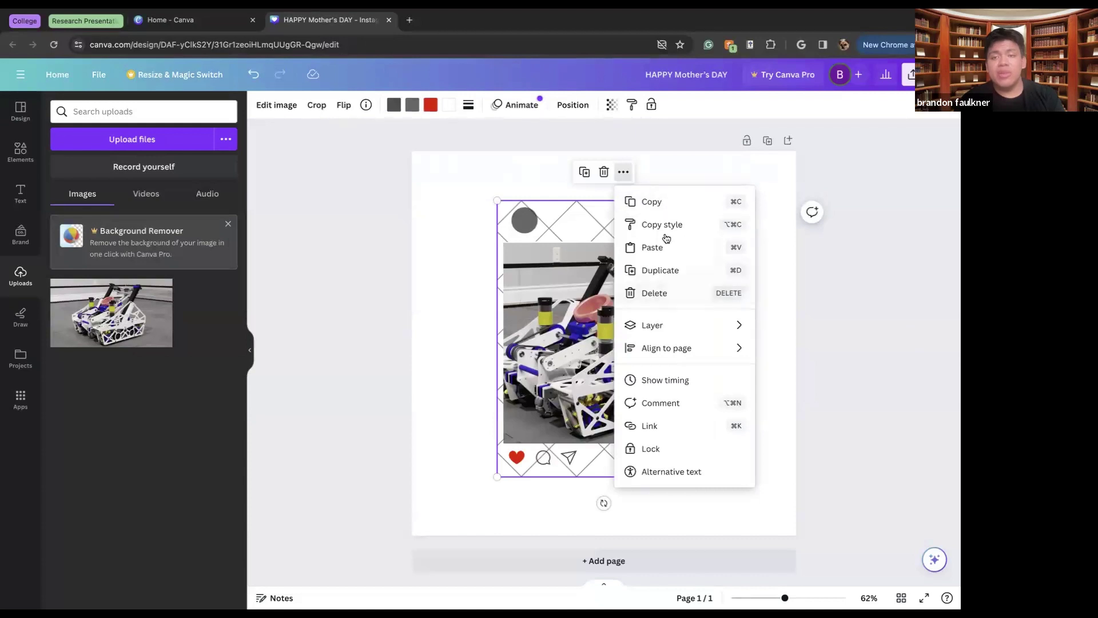
left_click(407, 172)
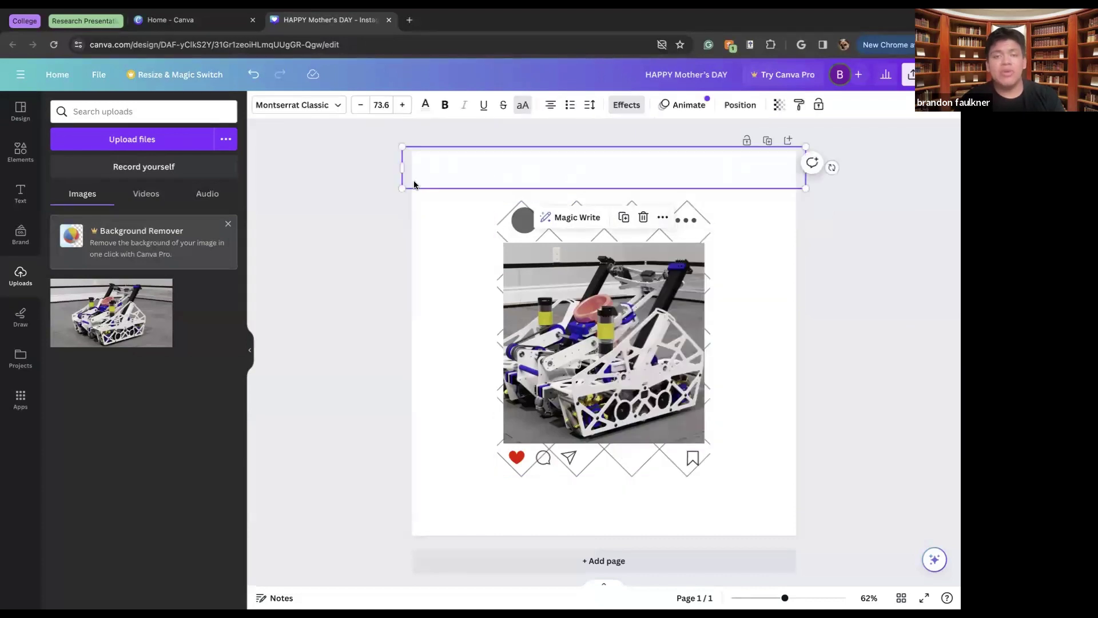
left_click(413, 190)
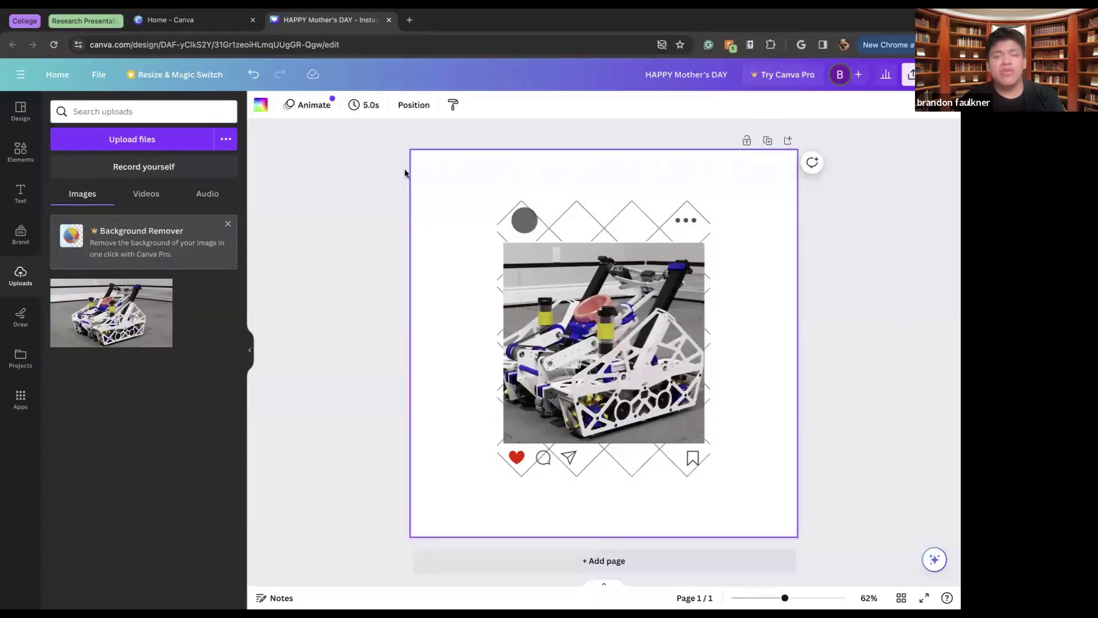
Try dark blue, light blue, grey and light grey page backgrounds, then settle on black
left_click(260, 106)
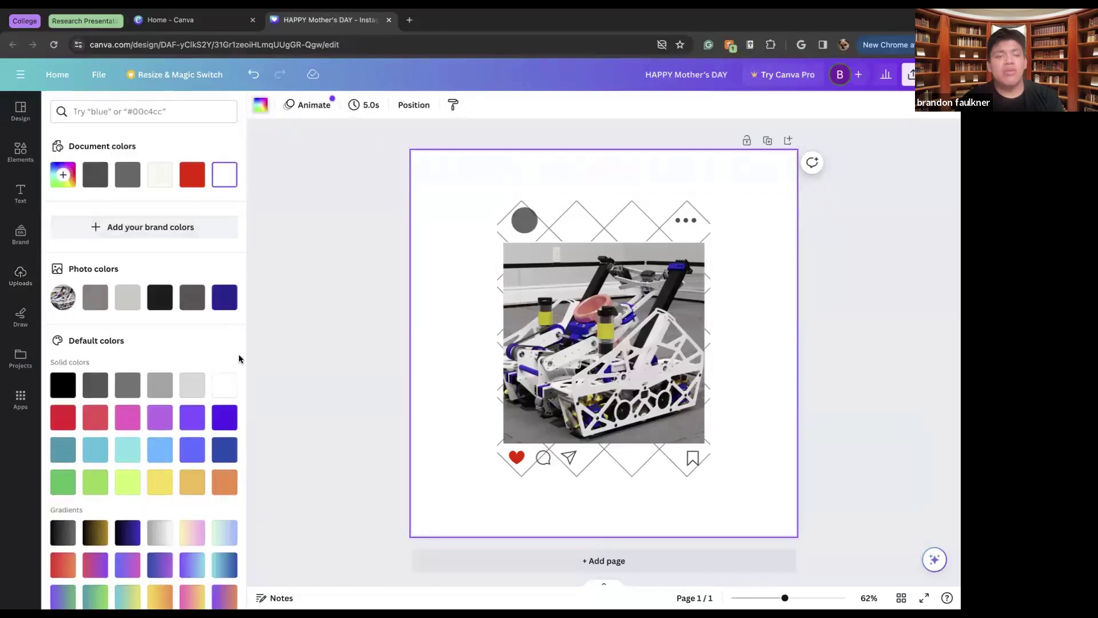
left_click(225, 297)
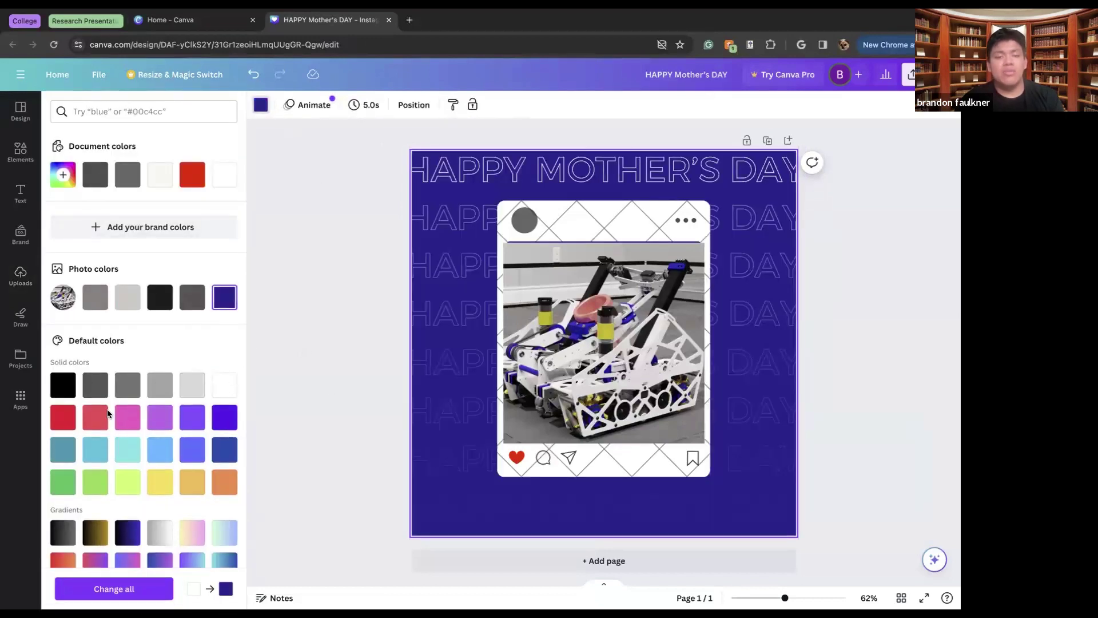
left_click(150, 445)
scroll(155, 440, "down", 2)
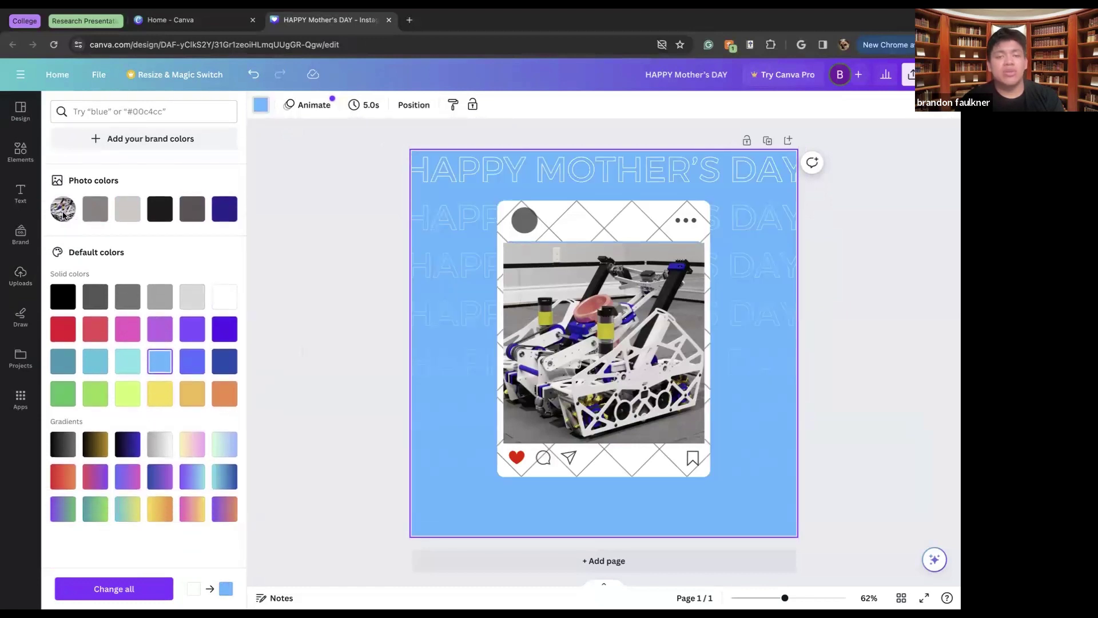
scroll(72, 243, "up", 2)
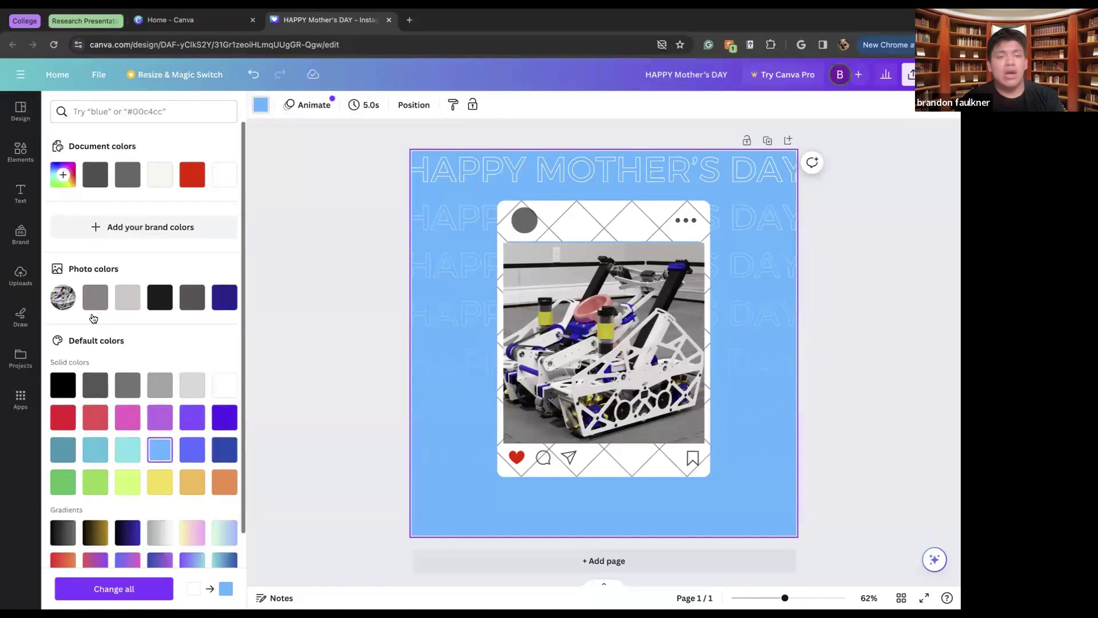
left_click(92, 303)
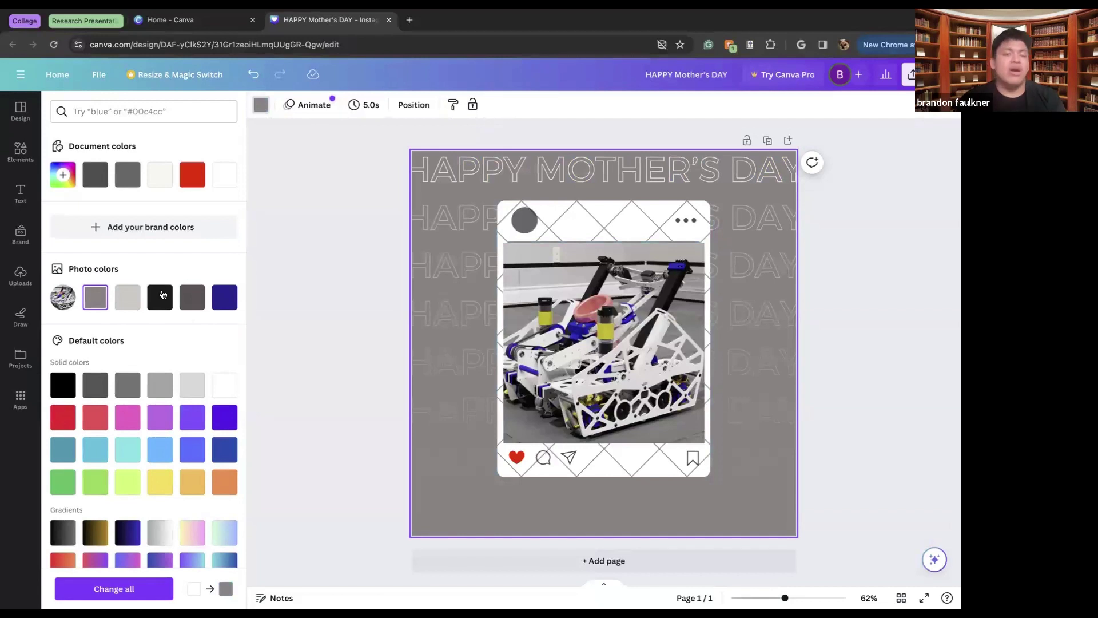
left_click(127, 309)
left_click(164, 301)
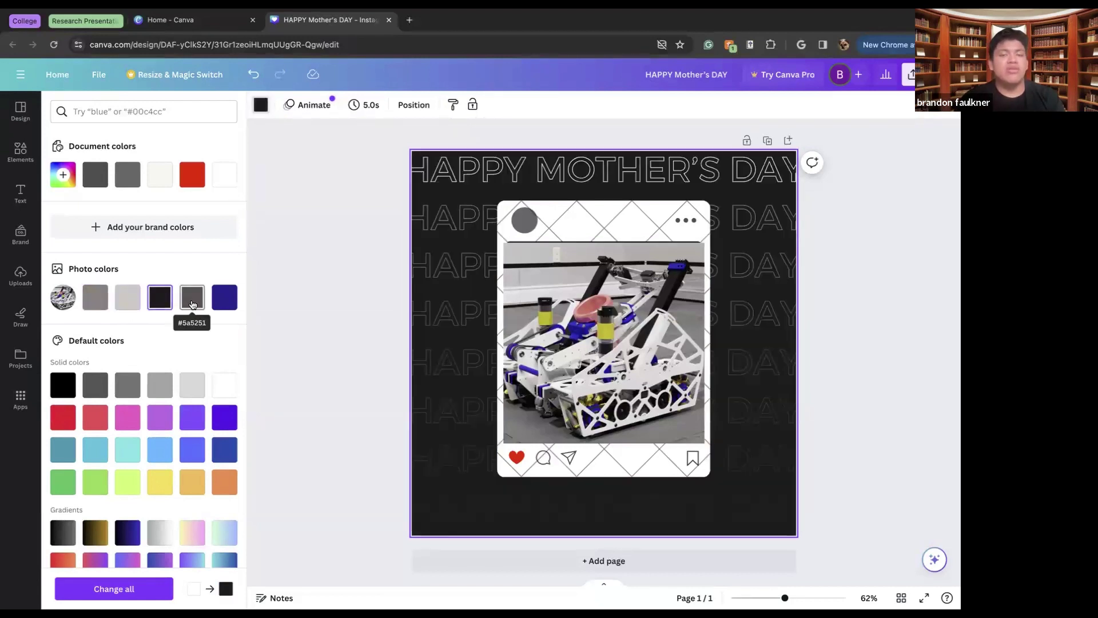
left_click(316, 258)
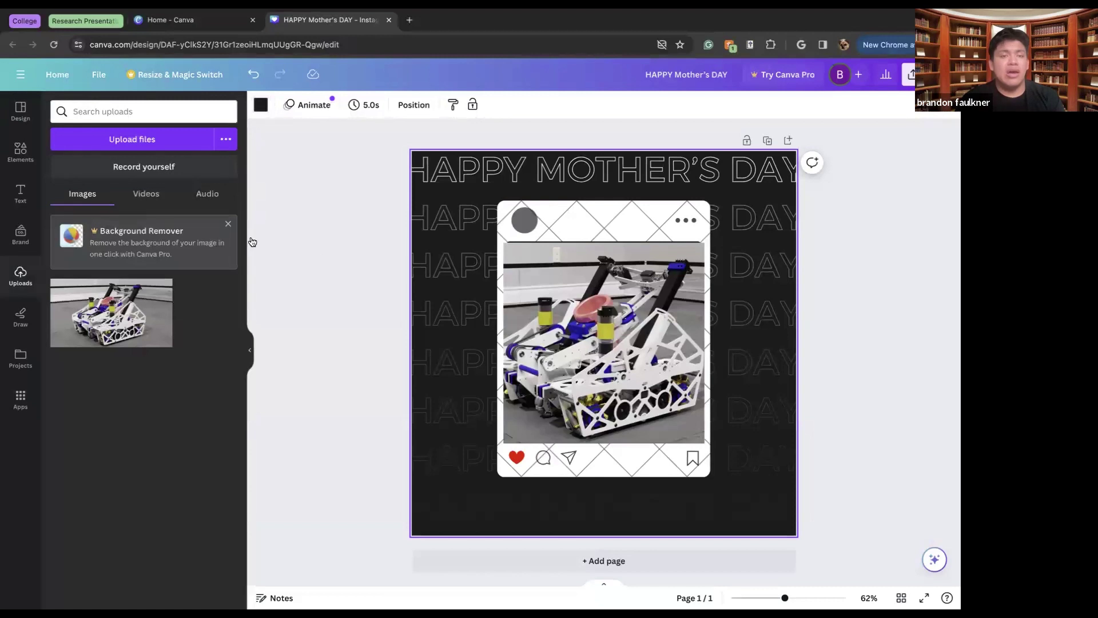
Look over the Videos and Audio upload tabs, then show the Design panel's template suggestions
left_click(150, 196)
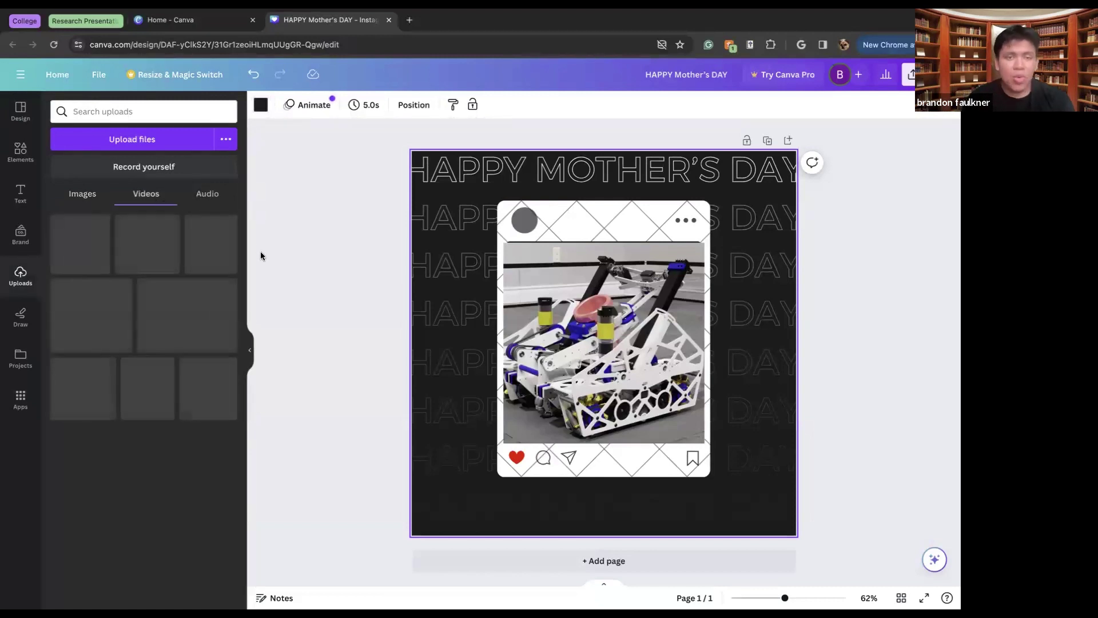
left_click(208, 196)
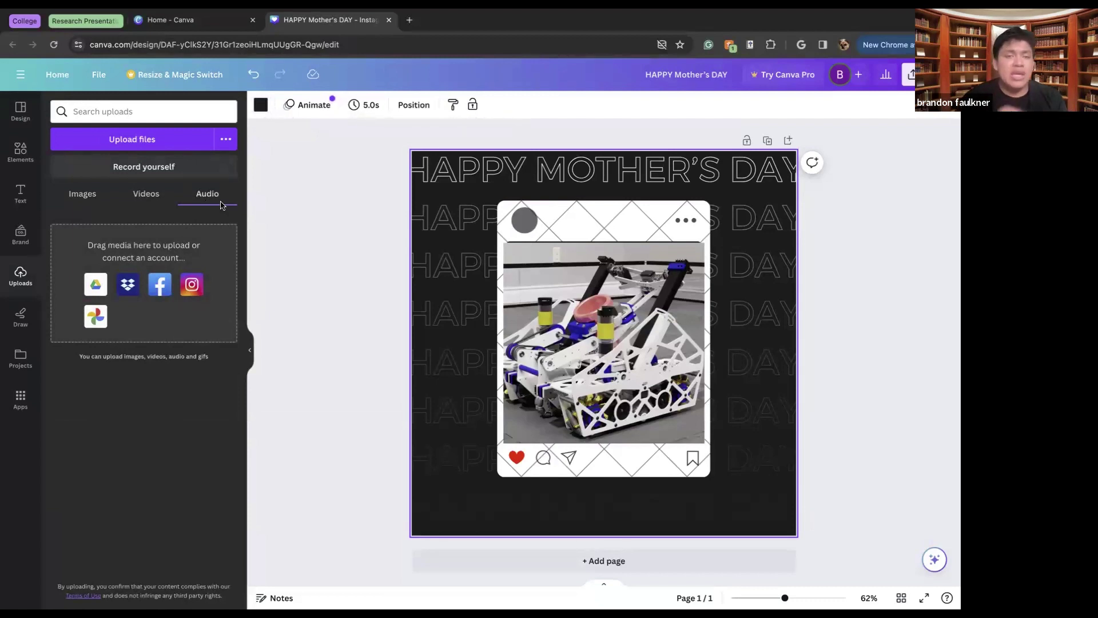
left_click(17, 114)
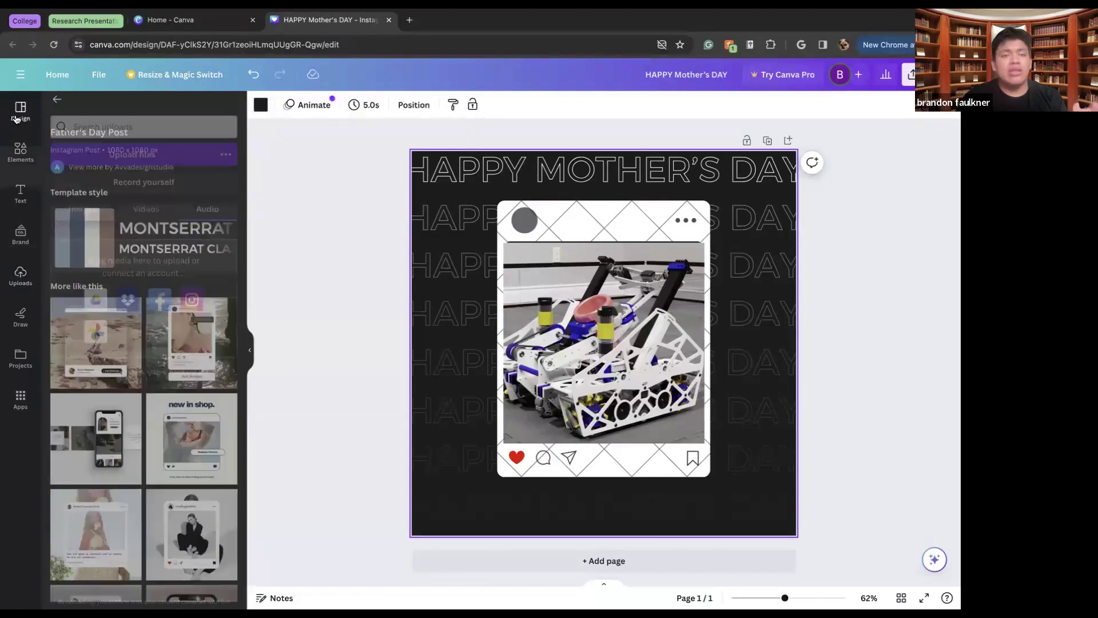
Try similar templates on the page, including the phone-notification and Happy Father's Day designs
left_click(194, 363)
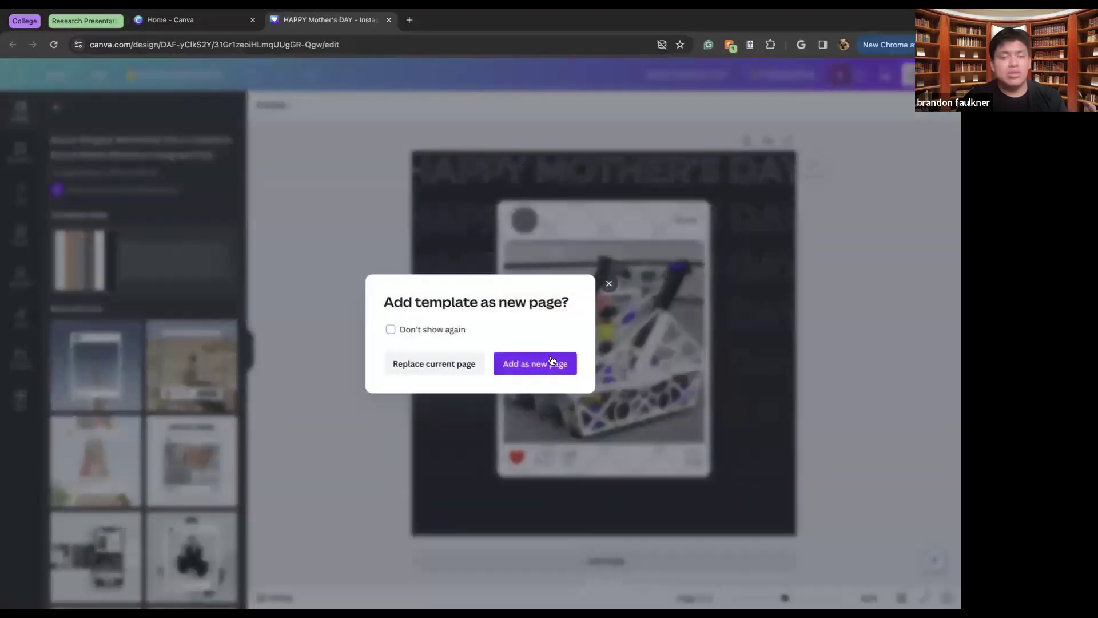
left_click(466, 366)
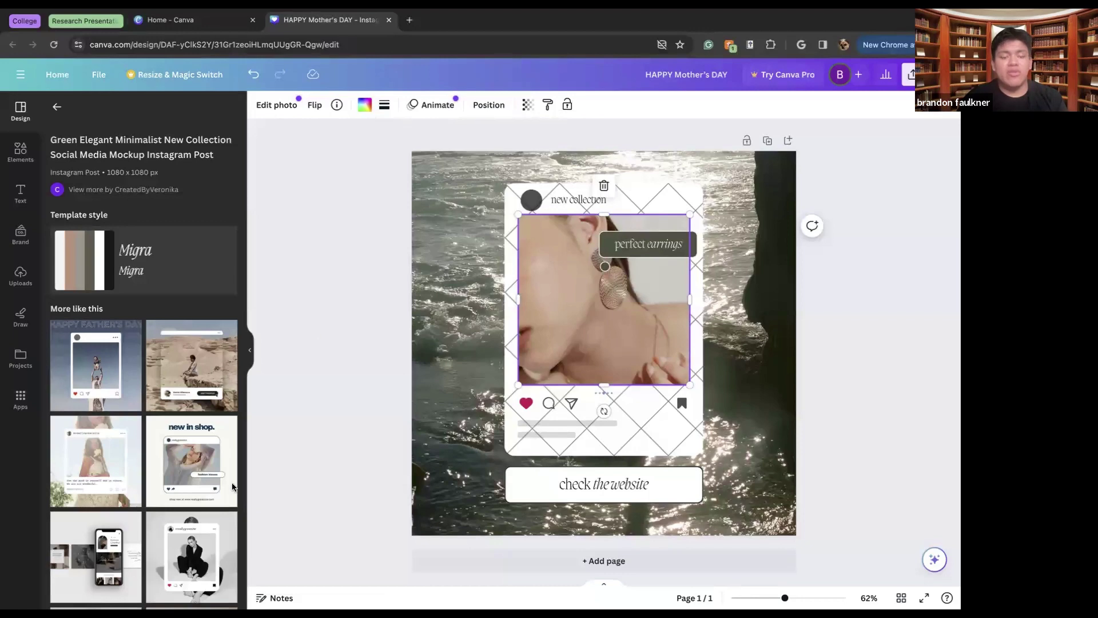
scroll(232, 486, "down", 5)
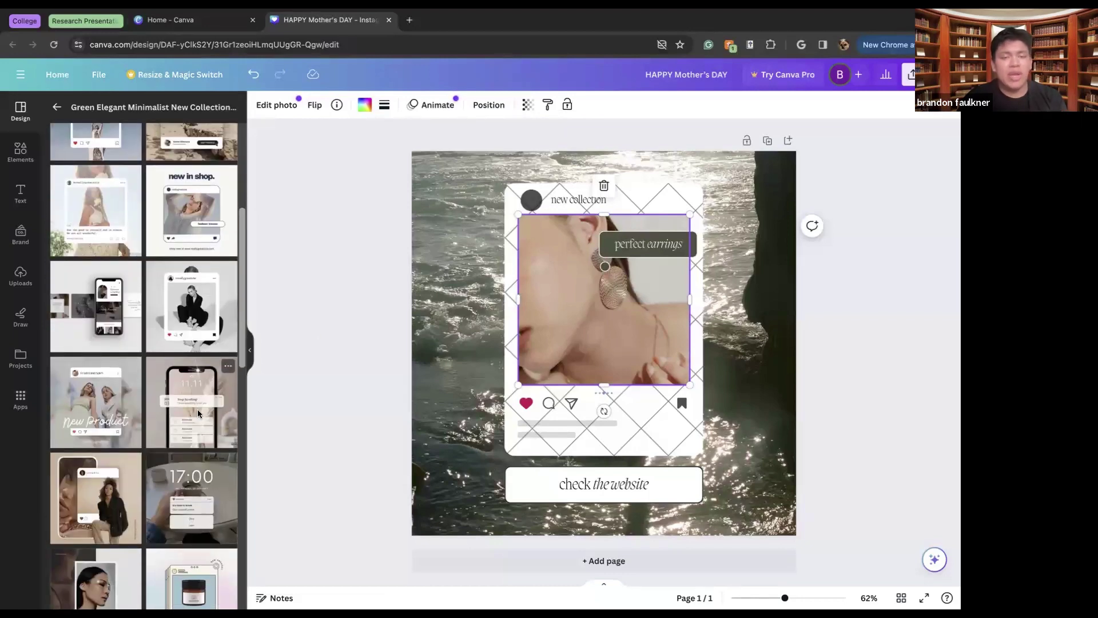
left_click(198, 413)
scroll(116, 434, "down", 2)
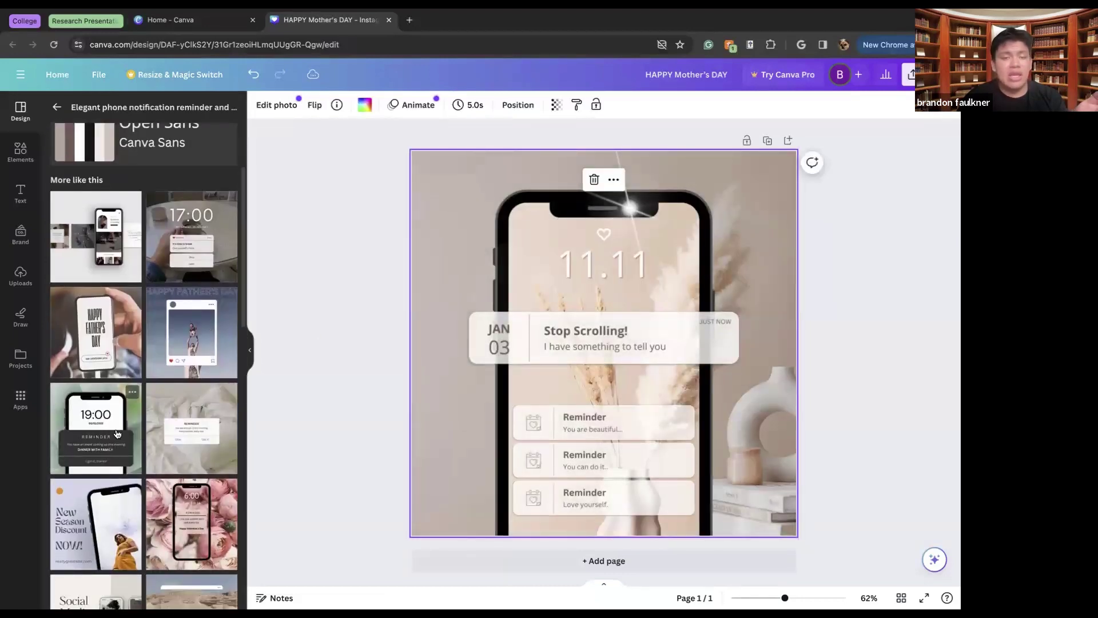
left_click(169, 329)
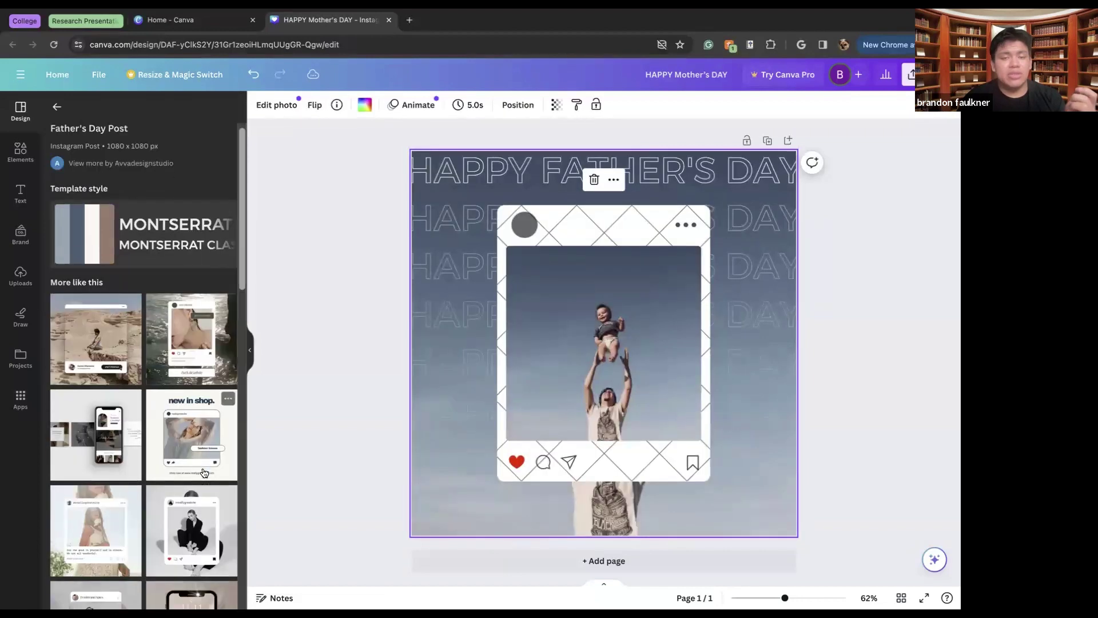
Try the 17:00 reminder template, then apply the Brown Modern Visit Our Website template
scroll(204, 473, "down", 8)
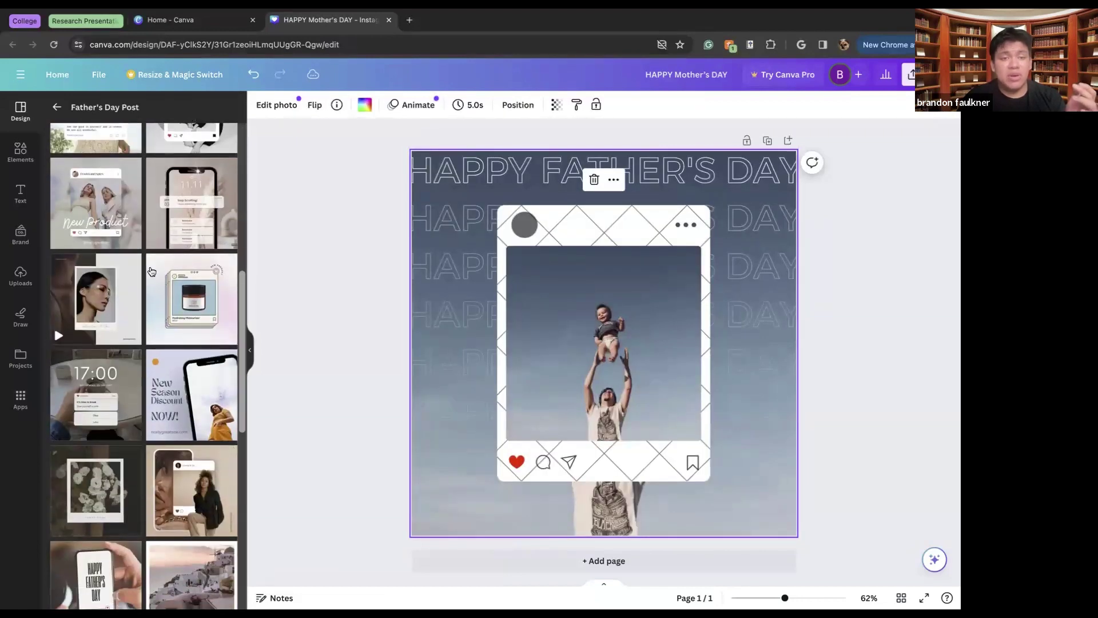
scroll(114, 286, "down", 2)
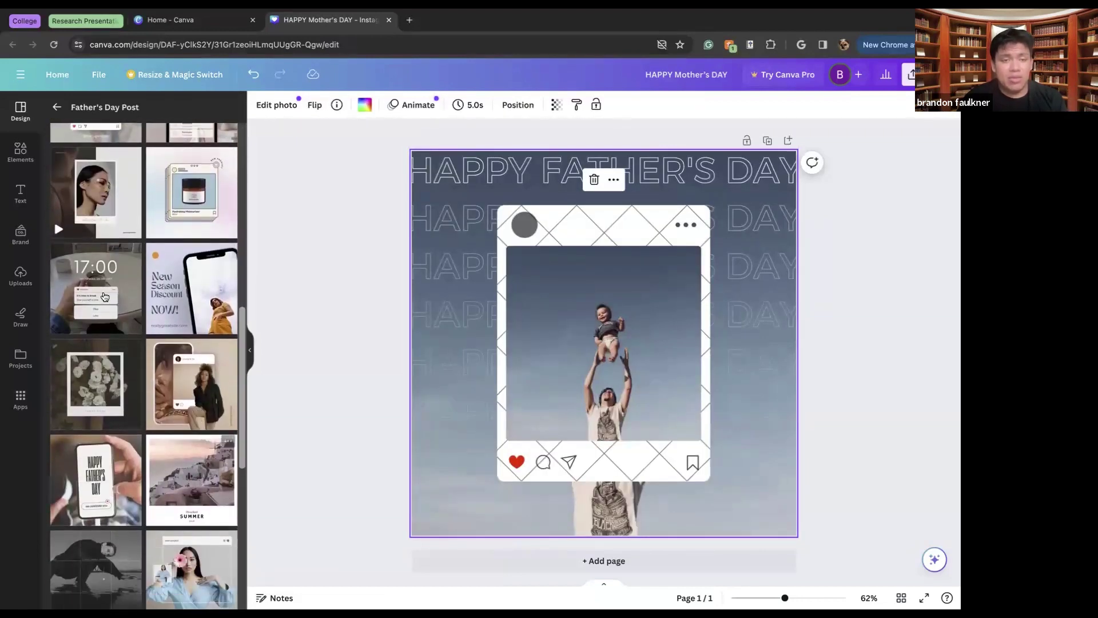
left_click(105, 296)
left_click(556, 323)
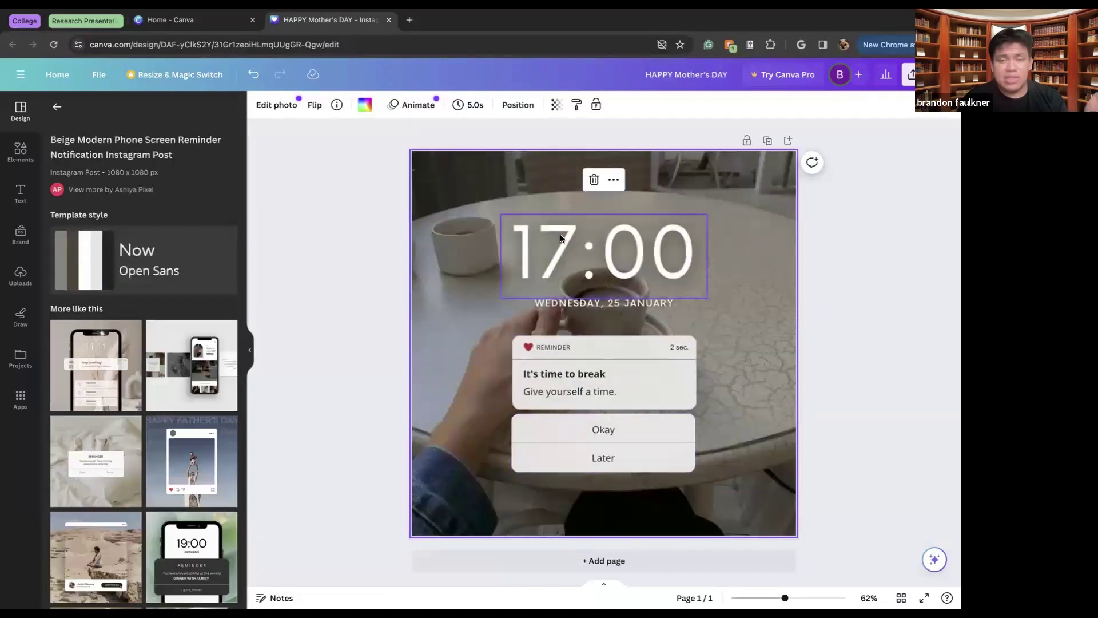
scroll(128, 413, "down", 4)
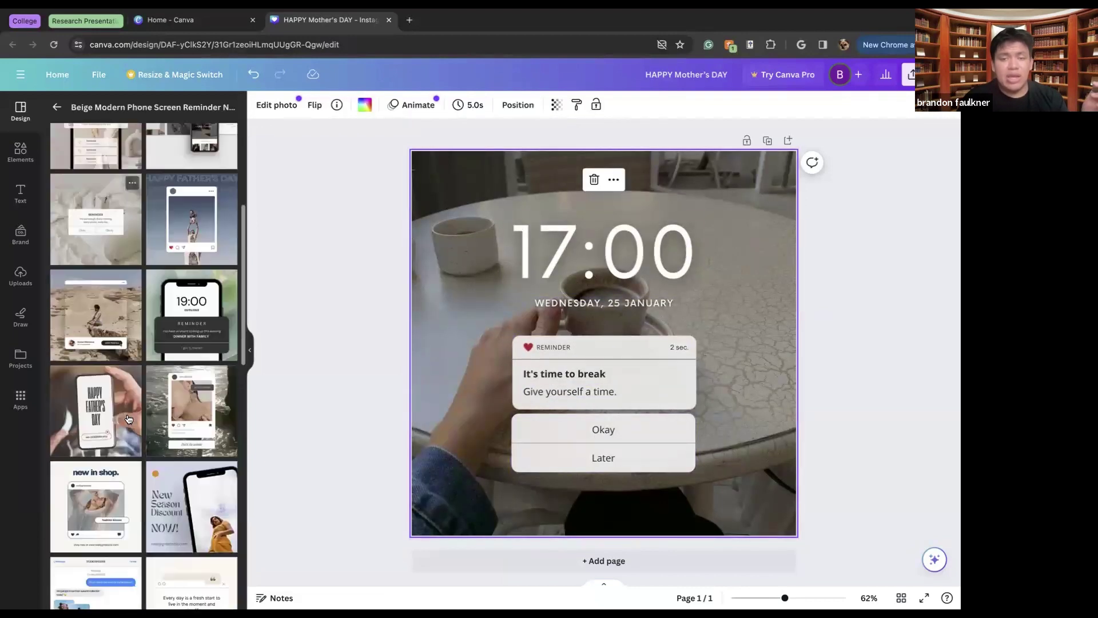
scroll(128, 419, "down", 7)
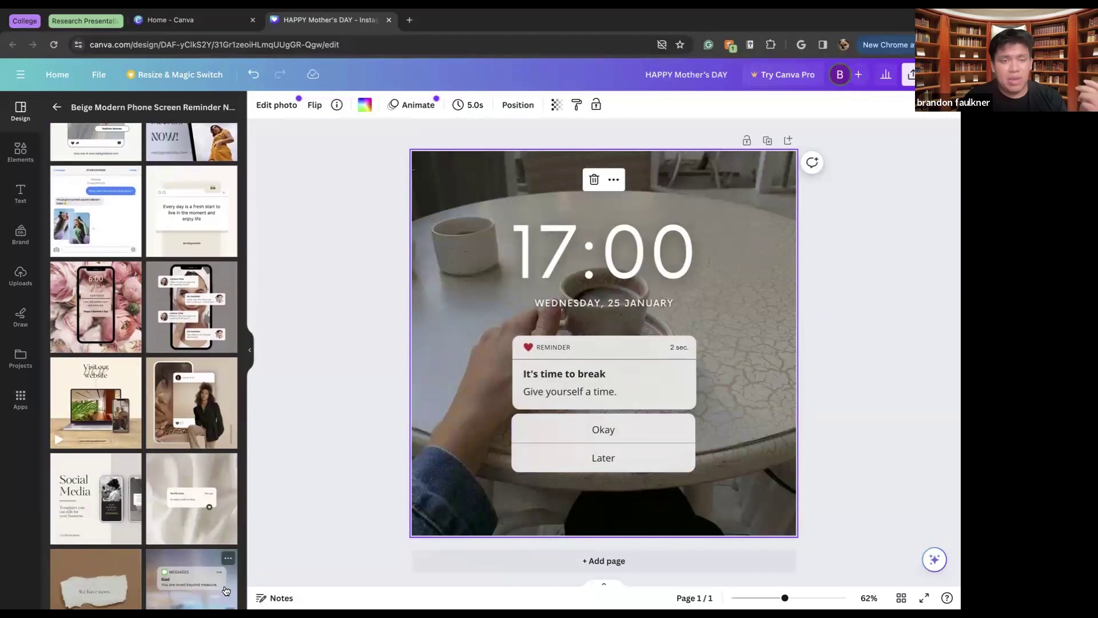
scroll(226, 590, "up", 1)
left_click(96, 443)
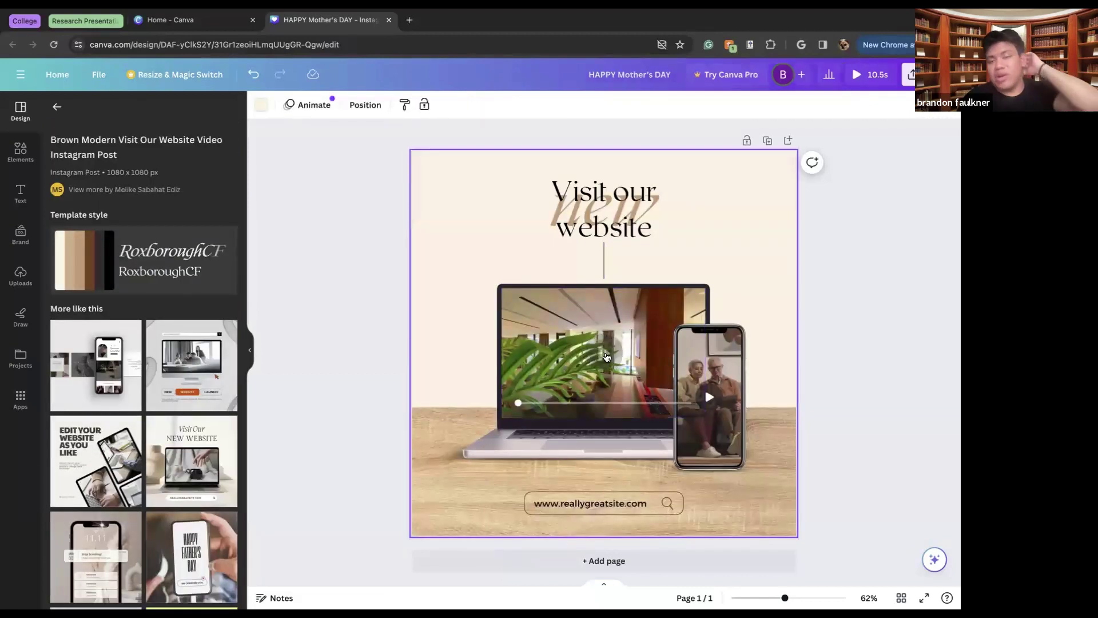
Play the laptop video, browse the Elements library, then bring up the Share panel
left_click(607, 358)
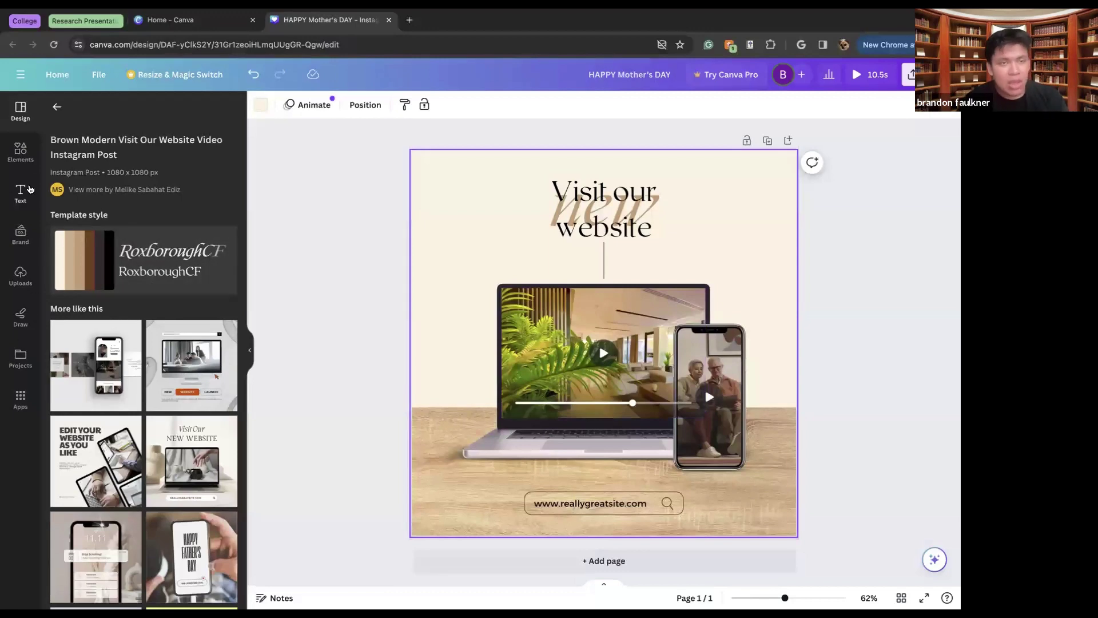
left_click(21, 151)
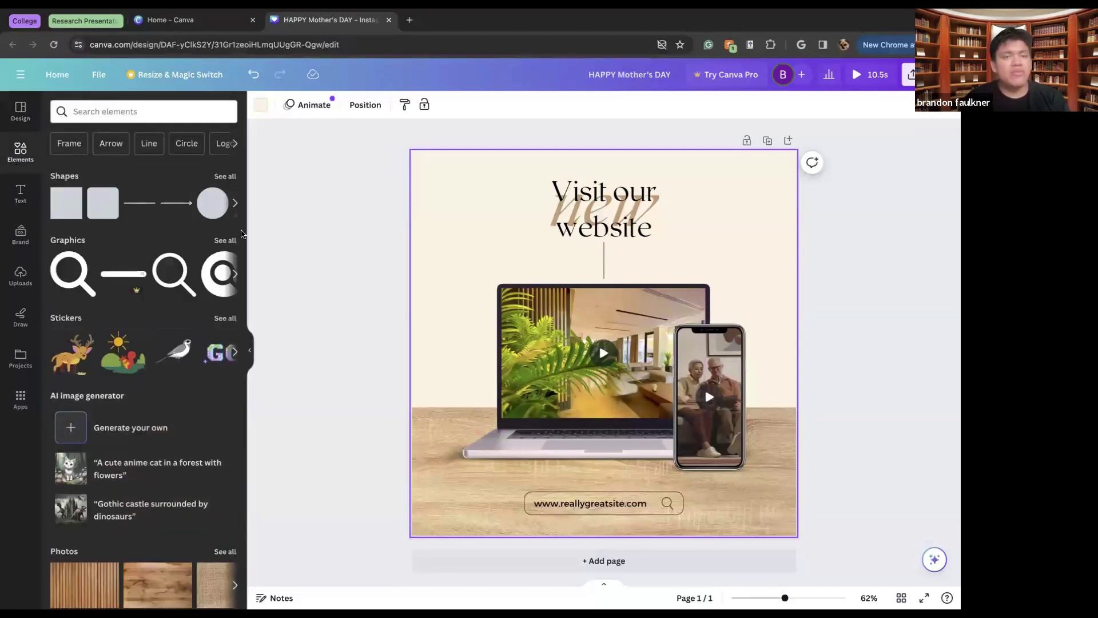
left_click(278, 250)
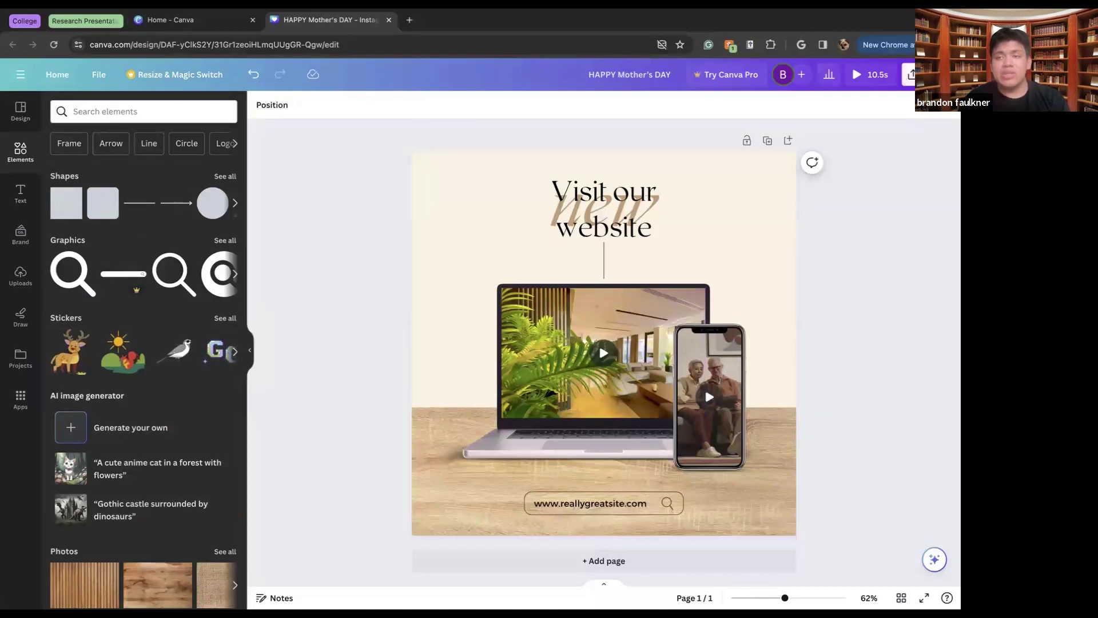
left_click(911, 74)
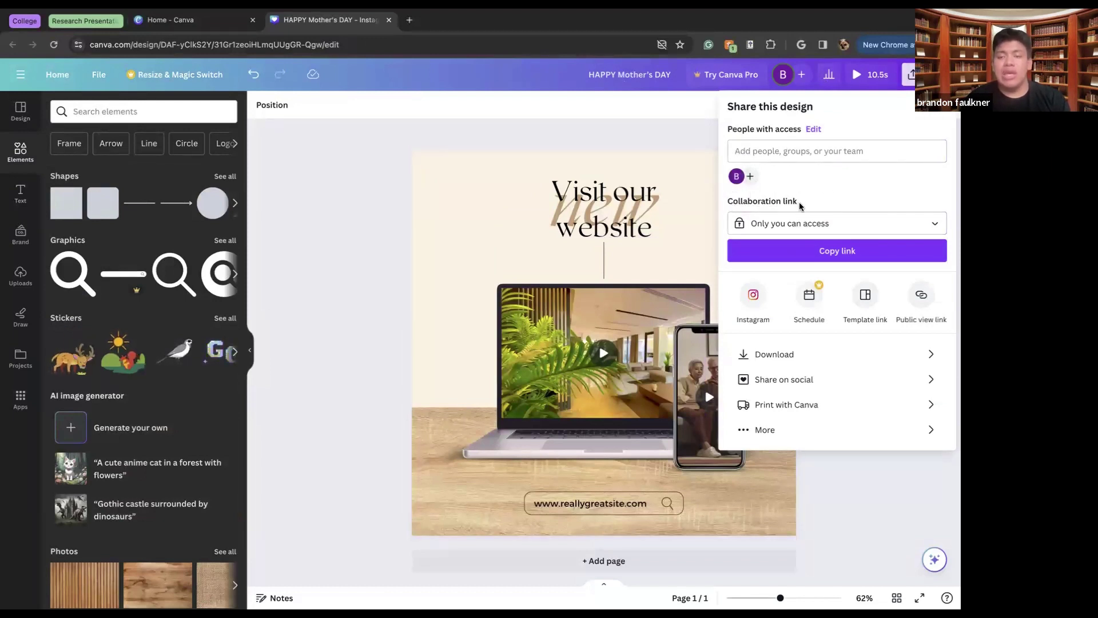
Leave the collaboration link on 'Only you can access' and expand to all sharing options
left_click(795, 224)
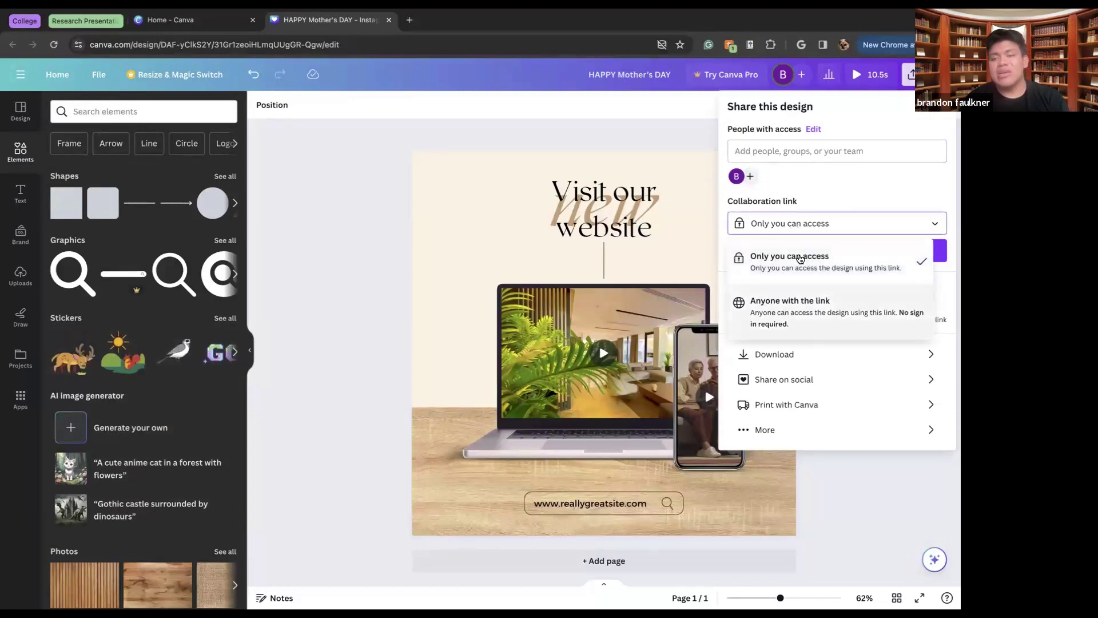
left_click(845, 200)
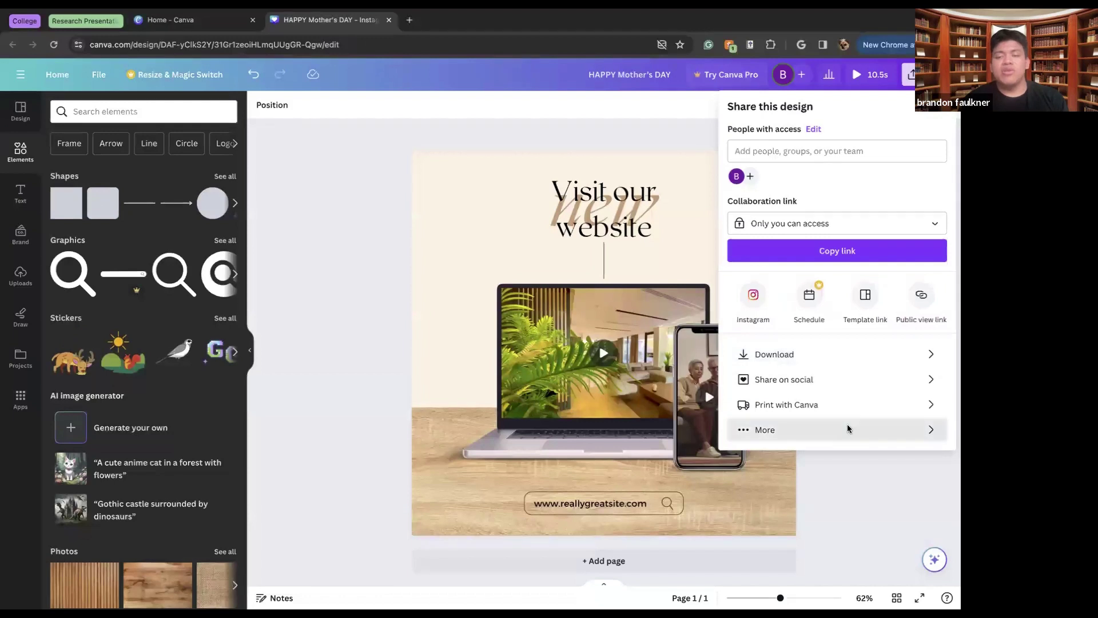
left_click(849, 429)
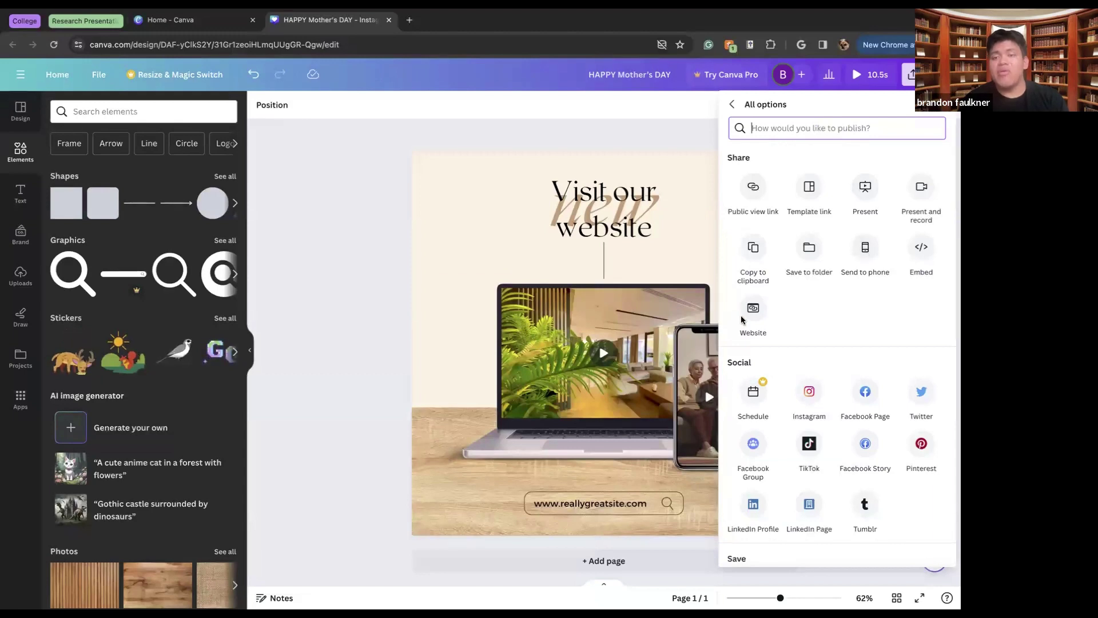
Scroll through the All options sharing list, then dismiss the panel
scroll(824, 450, "down", 10)
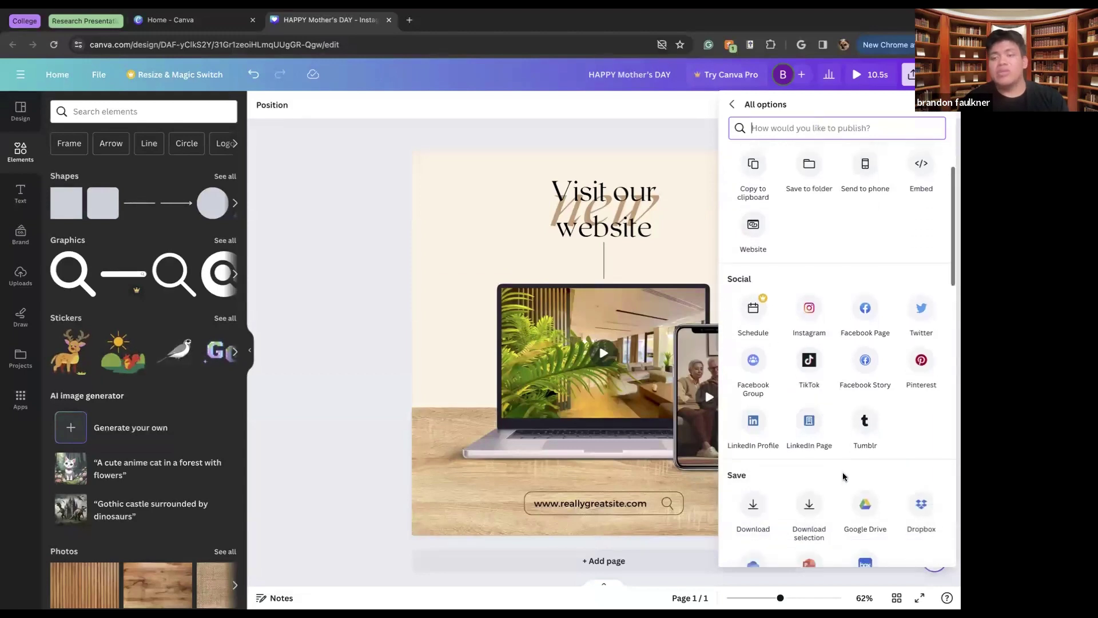
scroll(844, 475, "up", 3)
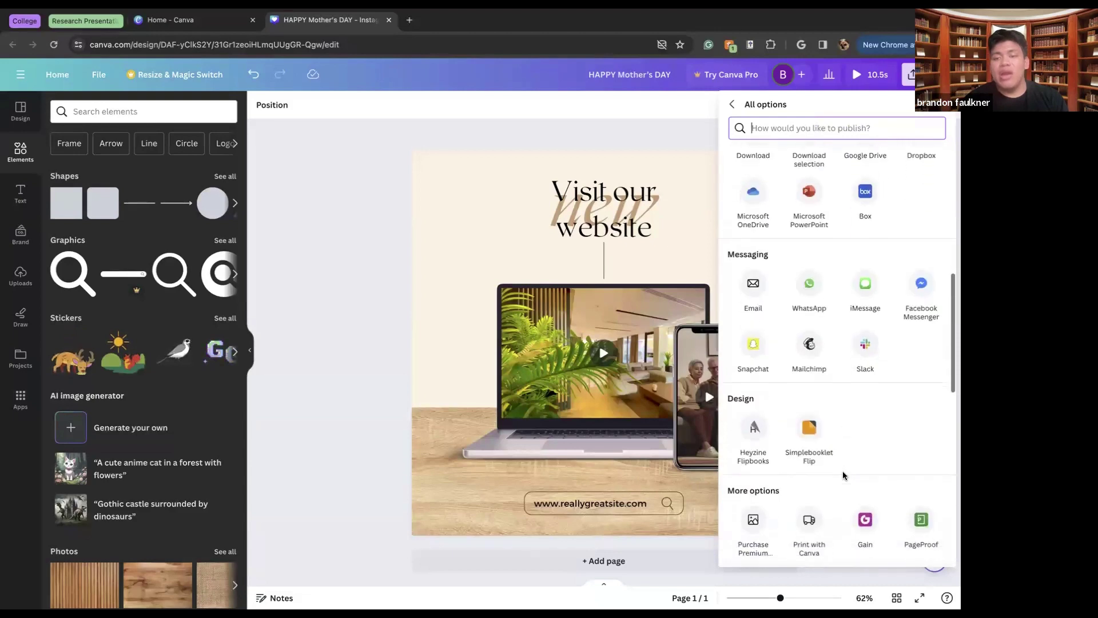
scroll(847, 474, "down", 2)
scroll(849, 475, "up", 1)
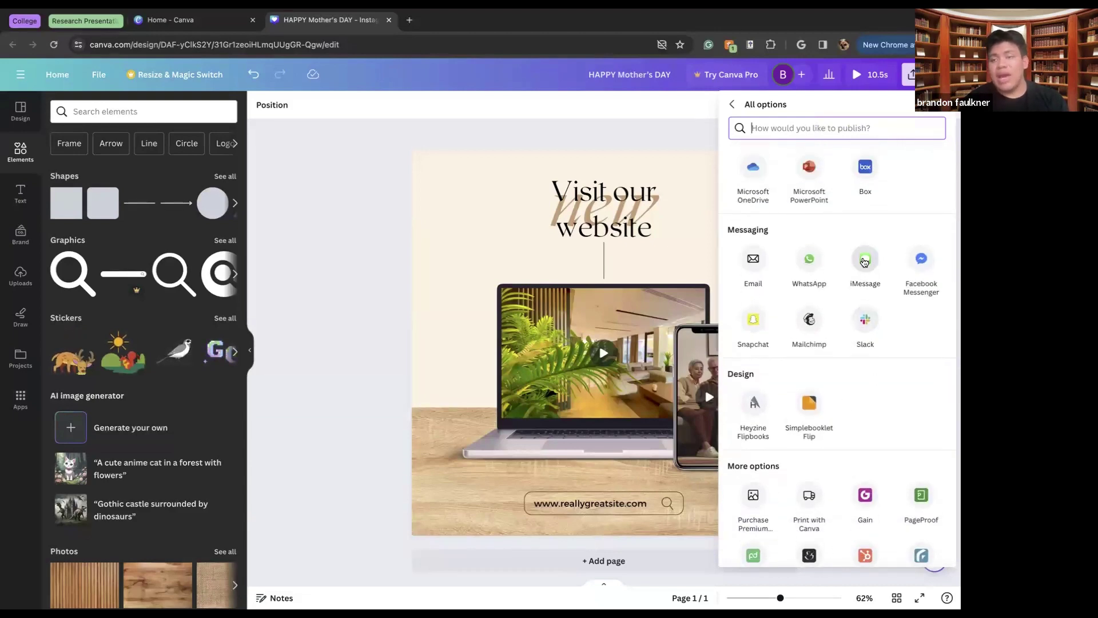
scroll(914, 452, "down", 6)
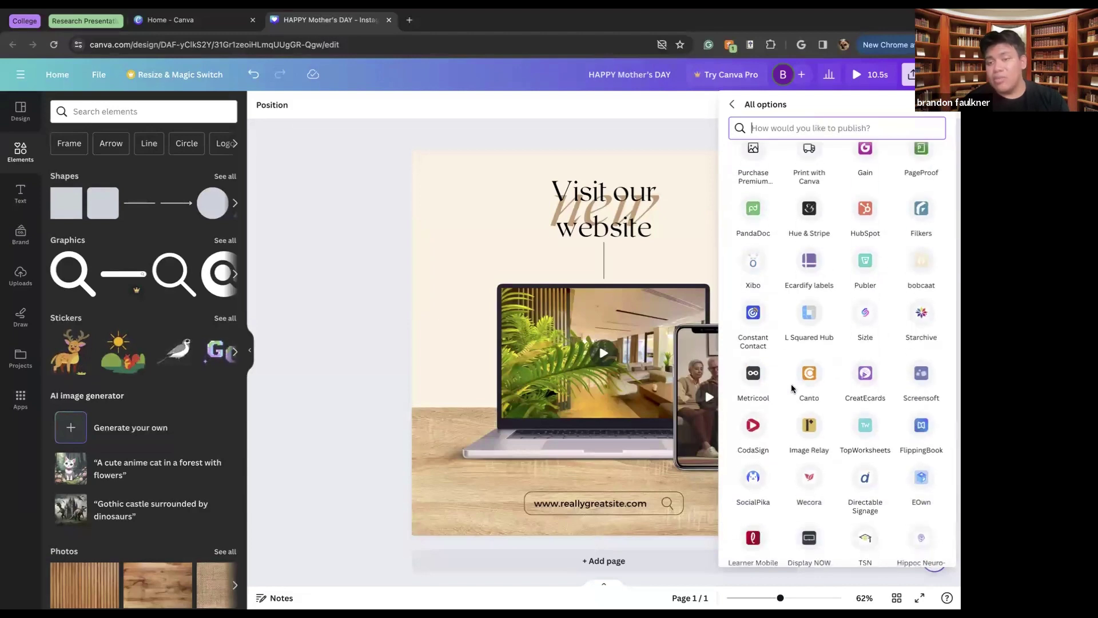
scroll(796, 389, "down", 4)
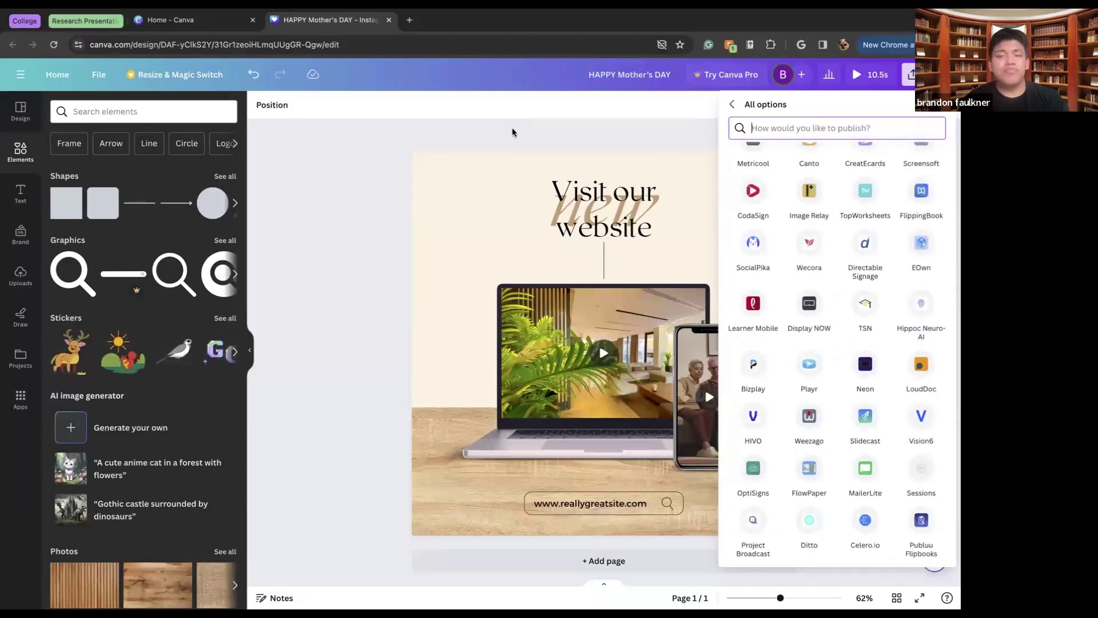
left_click(490, 136)
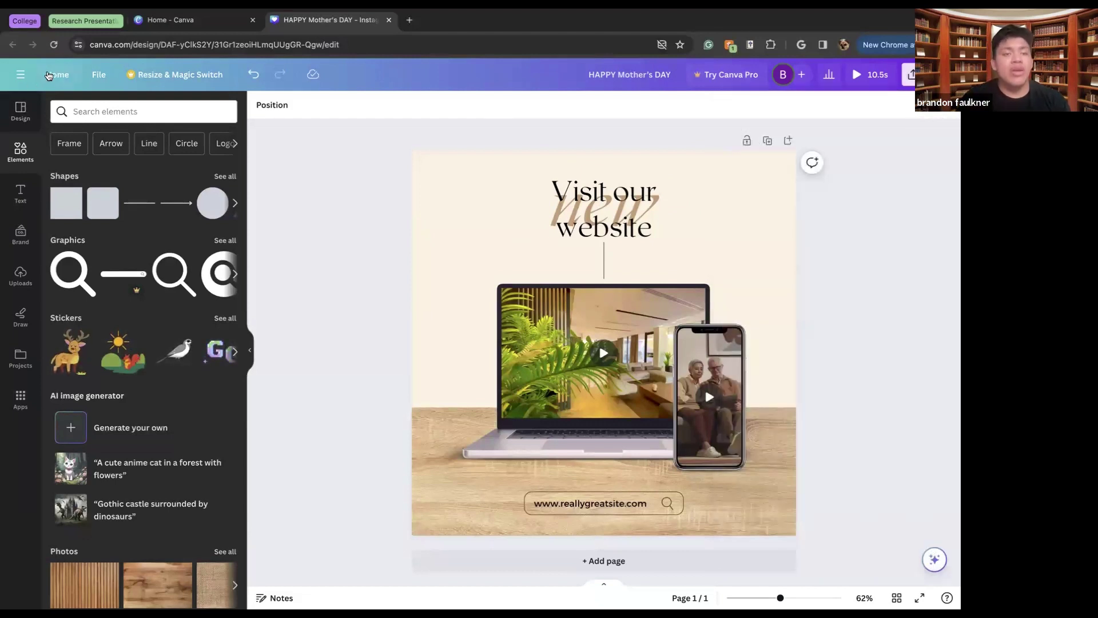
From the Canva home page, check Custom size, then create a new blank Doc
left_click(49, 75)
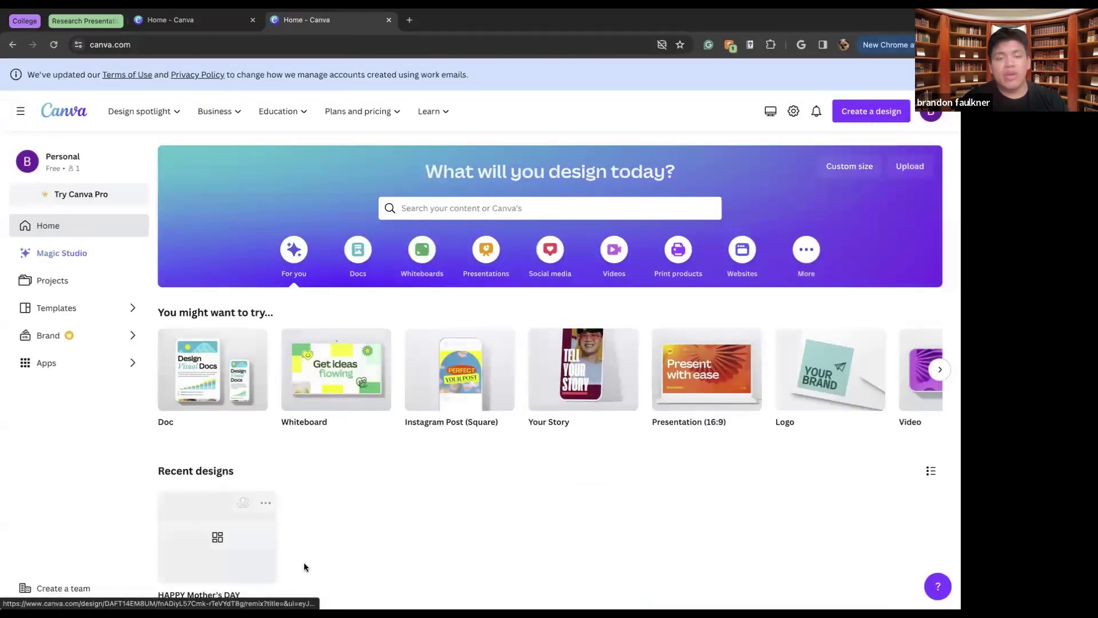
scroll(304, 561, "down", 2)
scroll(303, 561, "up", 2)
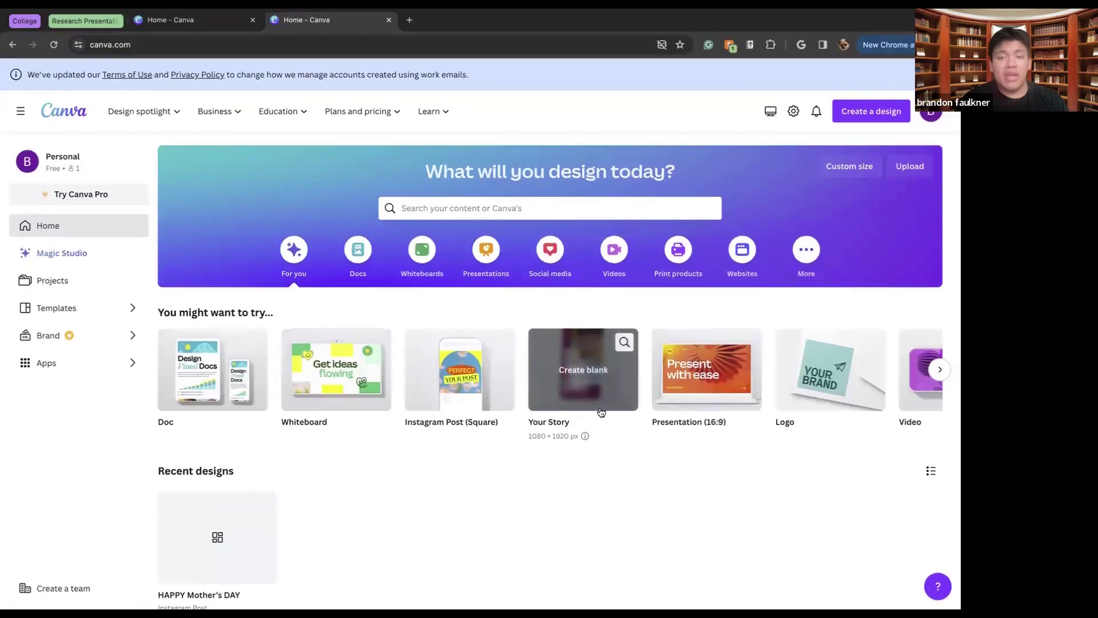
left_click(842, 167)
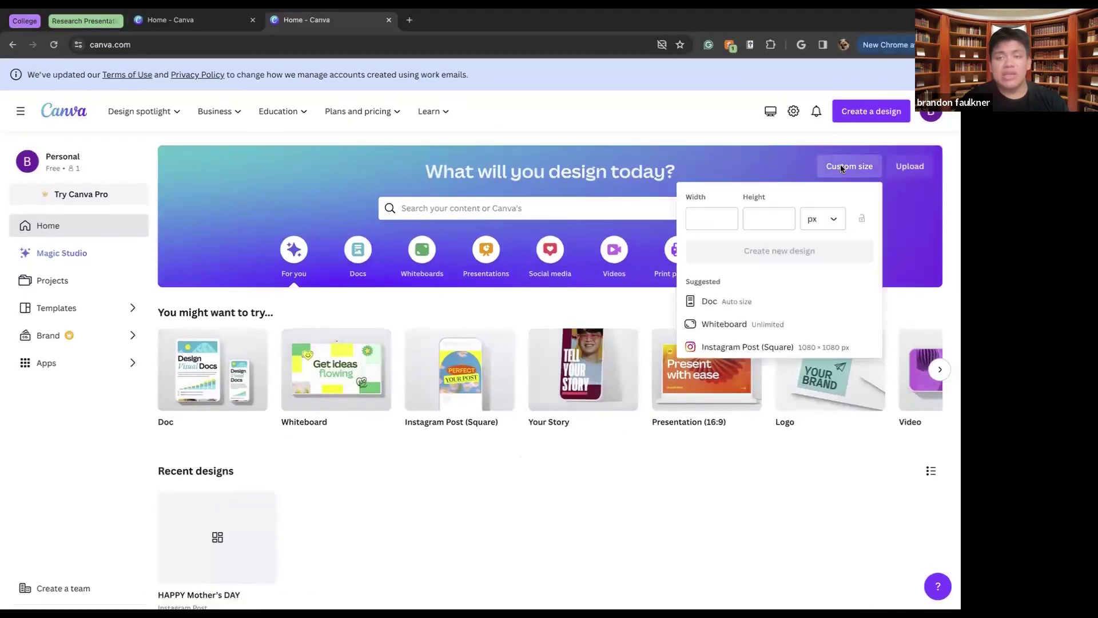
left_click(718, 218)
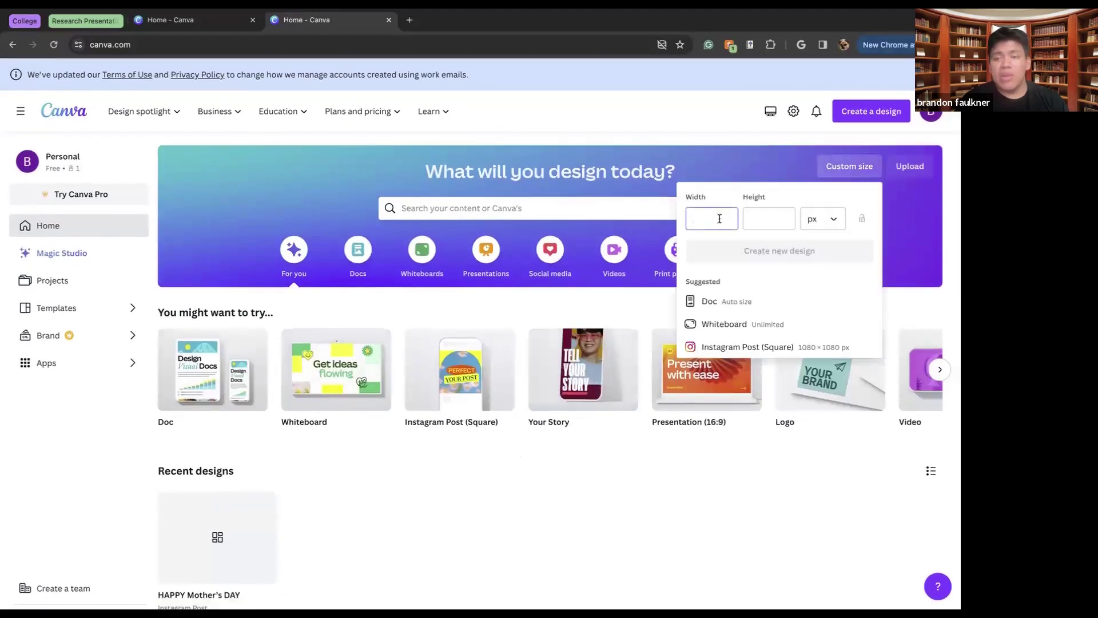
left_click(912, 200)
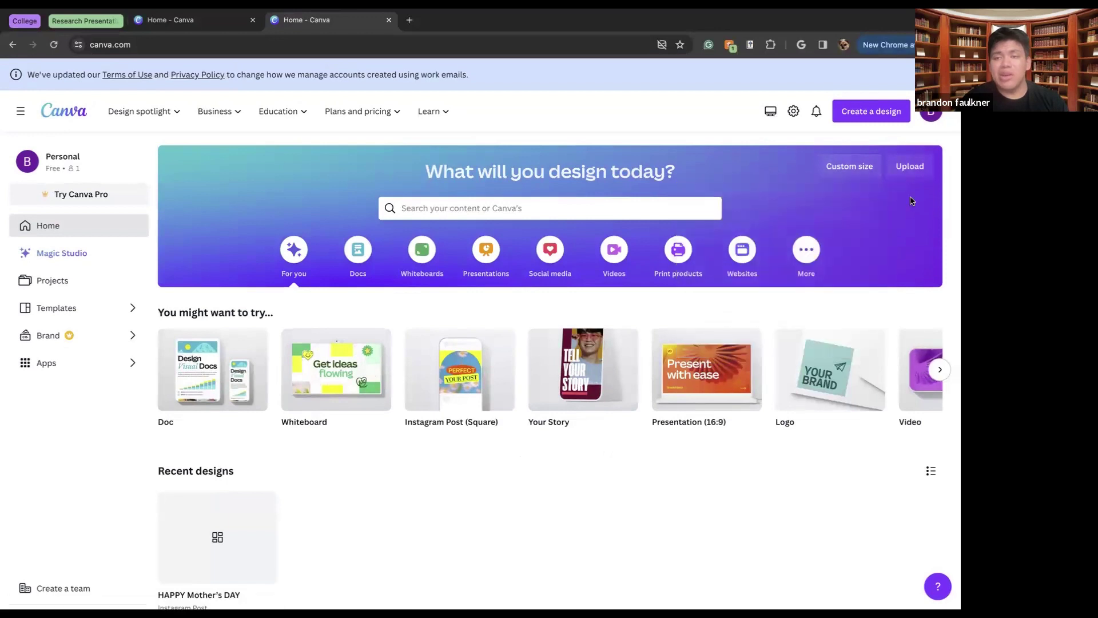
left_click(861, 119)
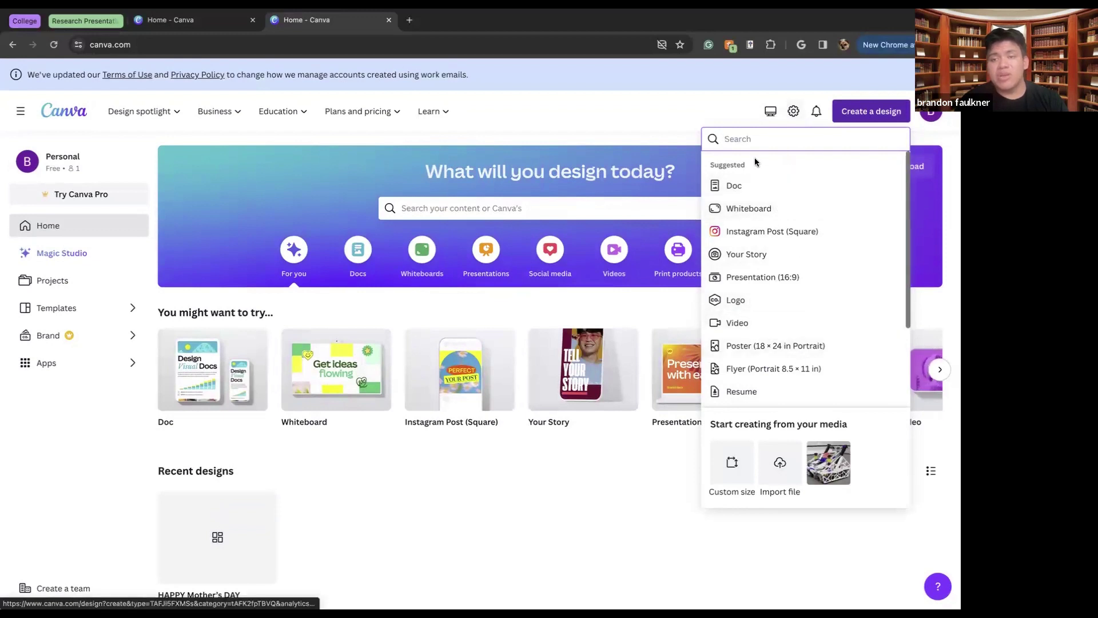
left_click(747, 186)
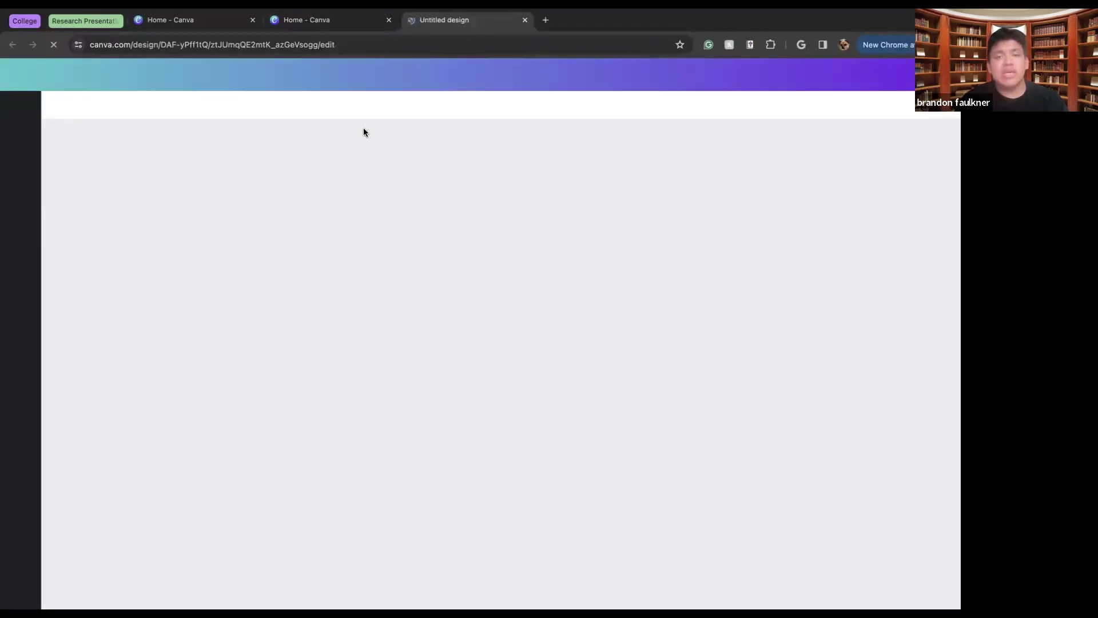
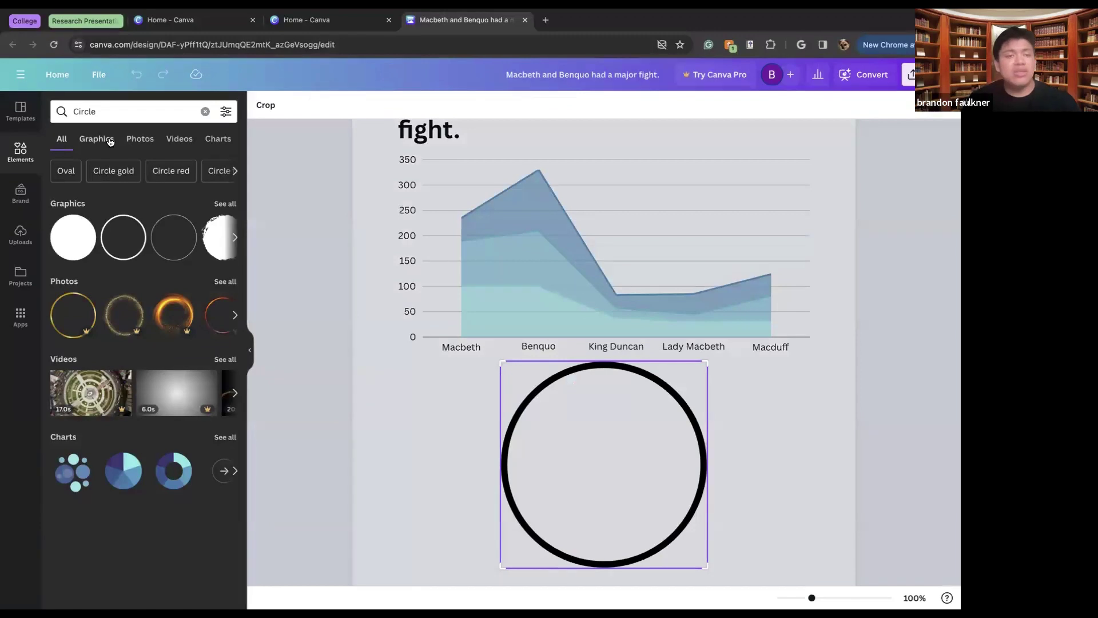
Place the black outline circle below the chart and view the Brand kit options
left_click_drag(657, 469, 657, 468)
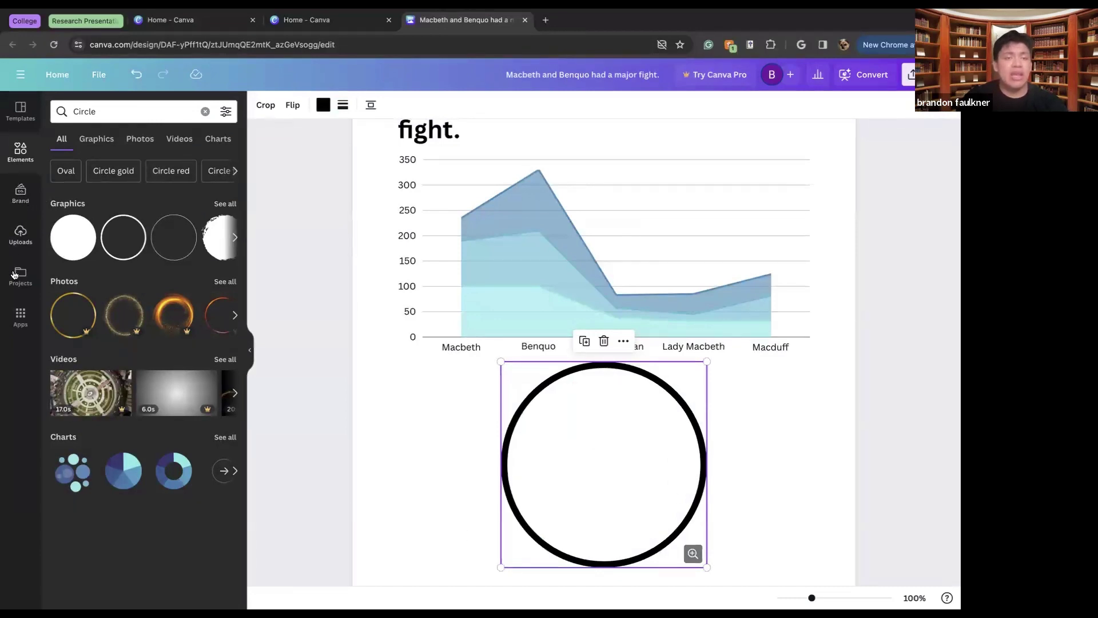
left_click(22, 195)
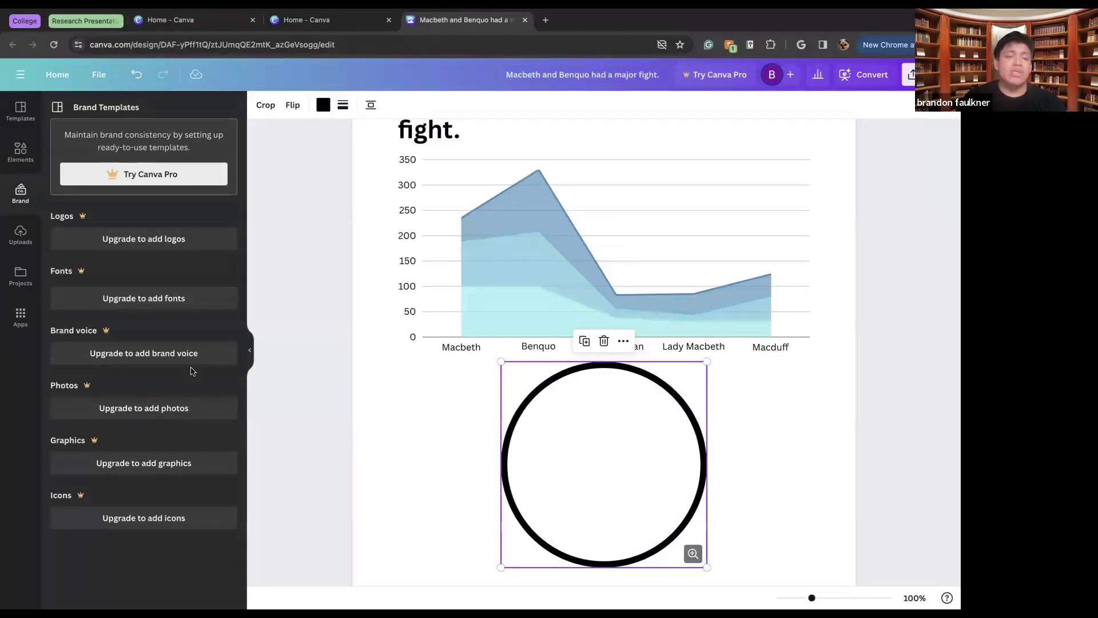
Drop the robot photo from Uploads into the circle, then remove it again
left_click(25, 239)
left_click_drag(111, 359, 543, 393)
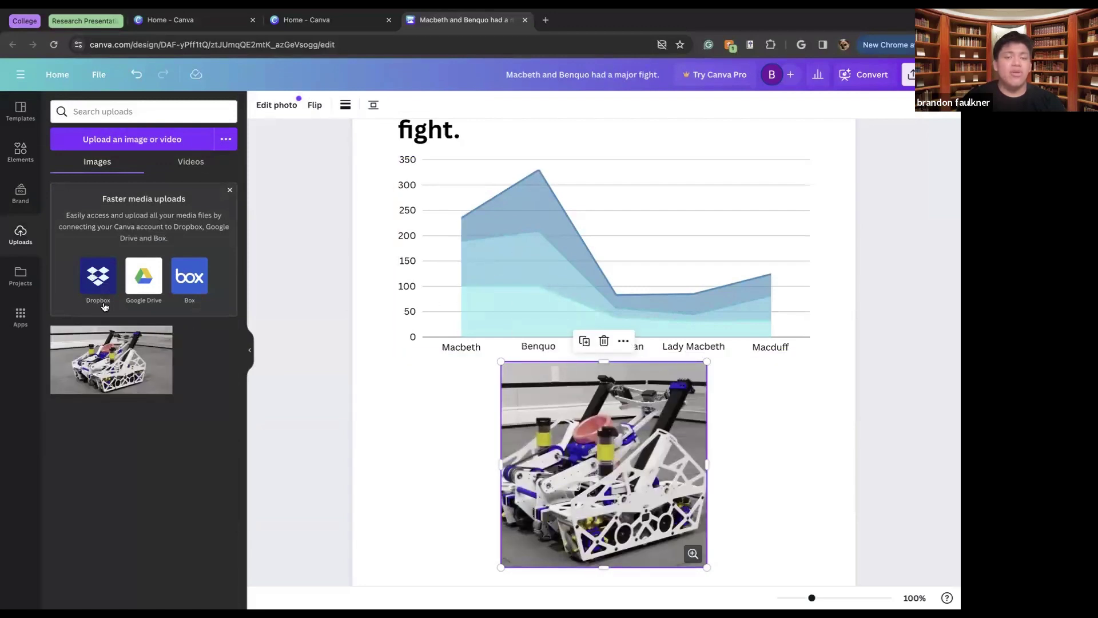
left_click(604, 341)
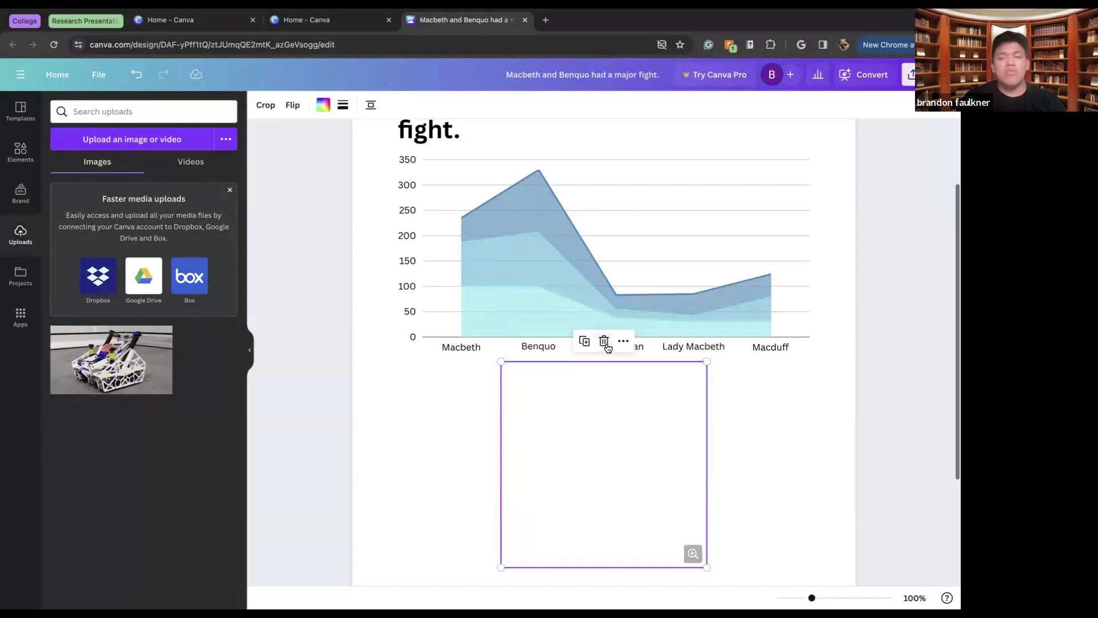
Insert the HAPPY Mother's DAY design from Projects, delete it, and restore the empty frame
left_click(26, 277)
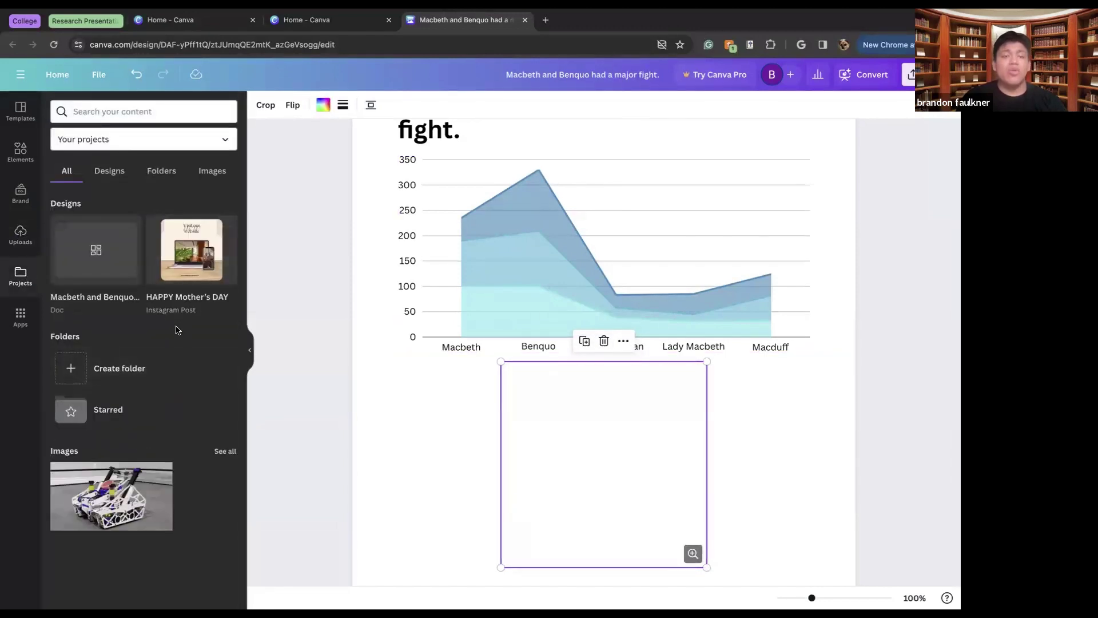
left_click(191, 273)
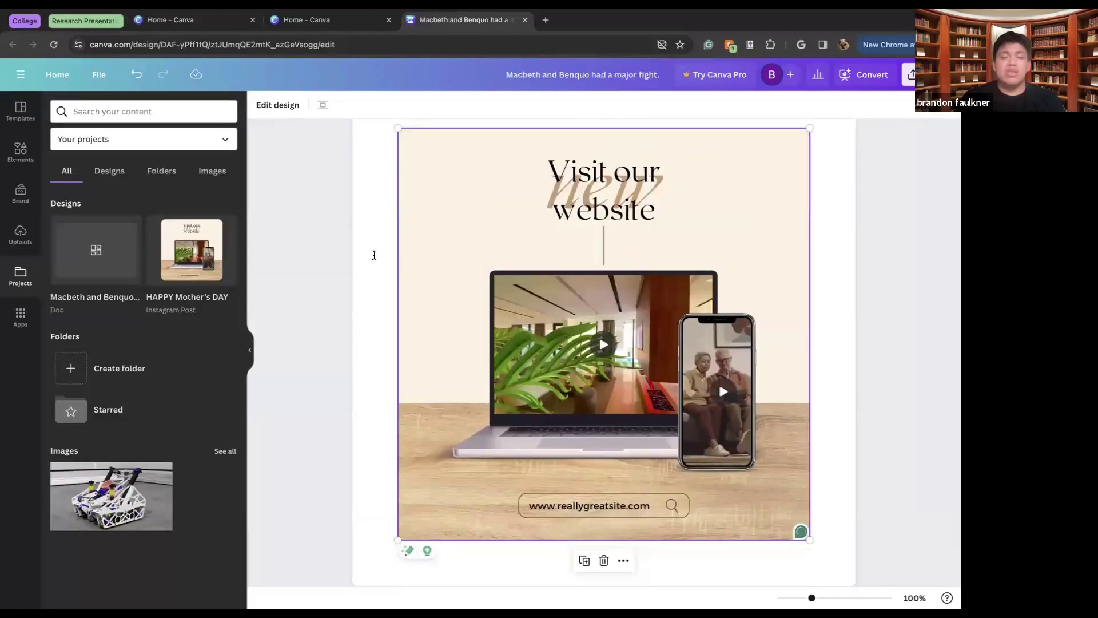
left_click(607, 565)
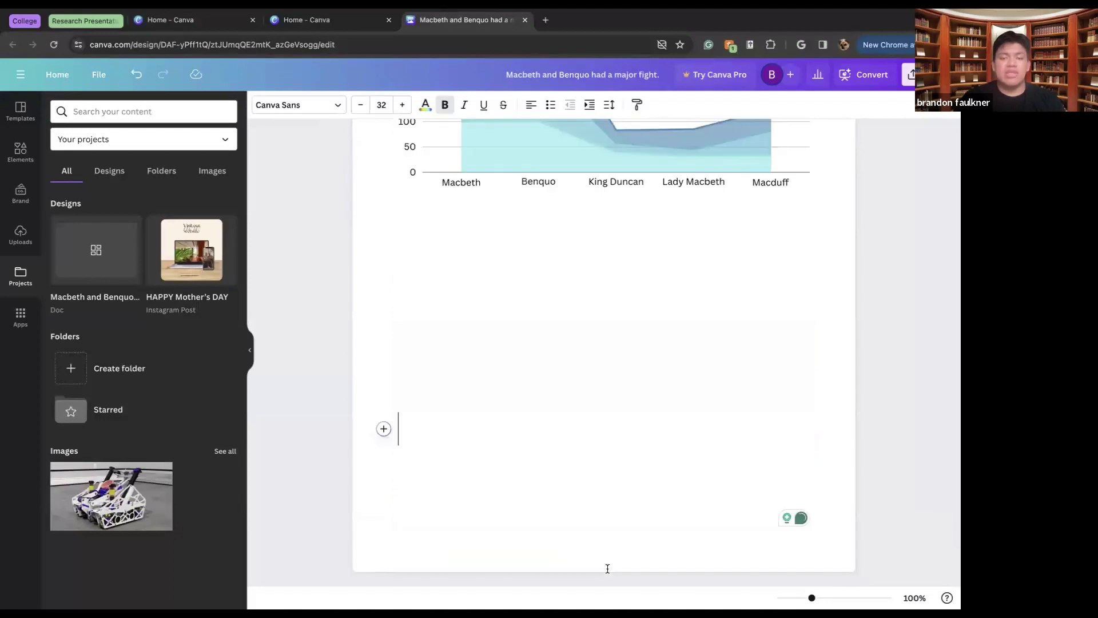
key("ctrl+z")
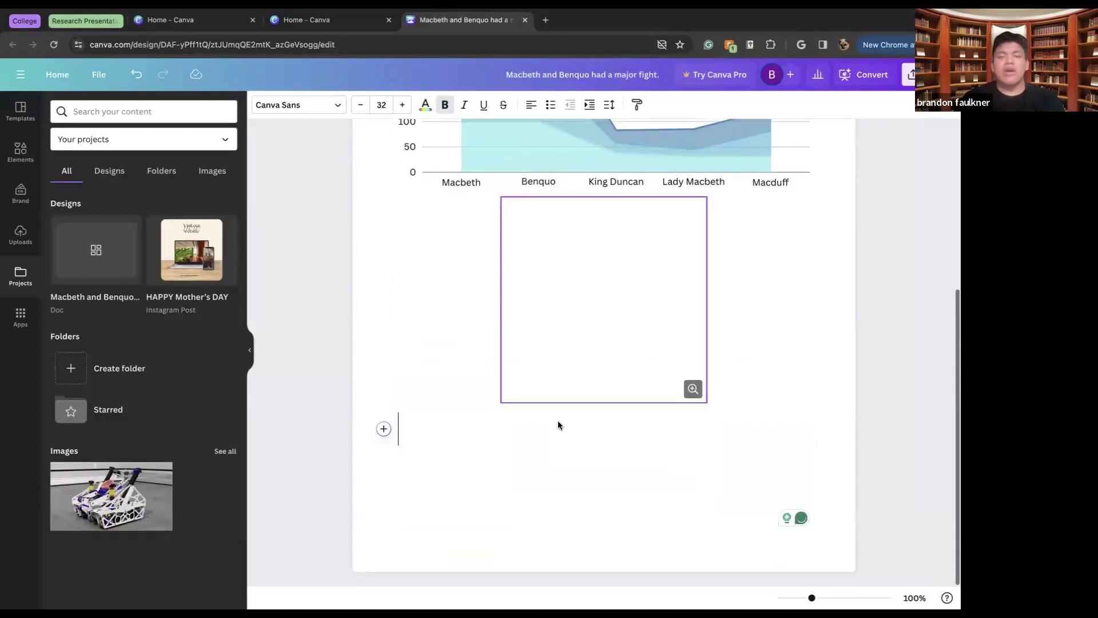
scroll(560, 423, "up", 5)
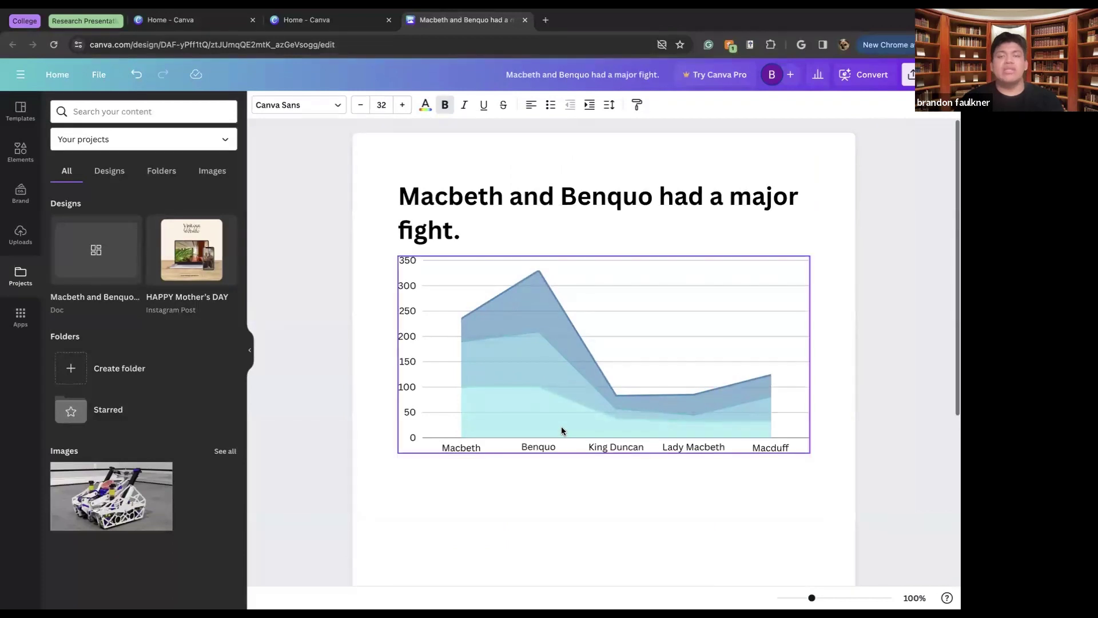
scroll(561, 427, "down", 4)
scroll(561, 427, "up", 4)
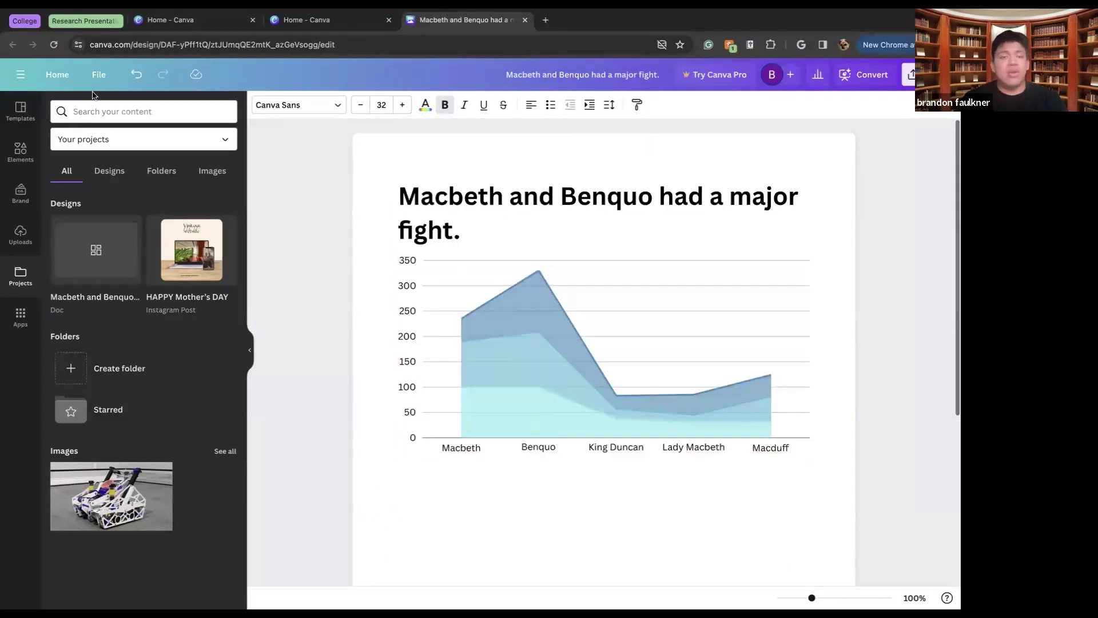
Create a blank US Letter resume and apply the Black White Minimalist CV Resume template
left_click(59, 74)
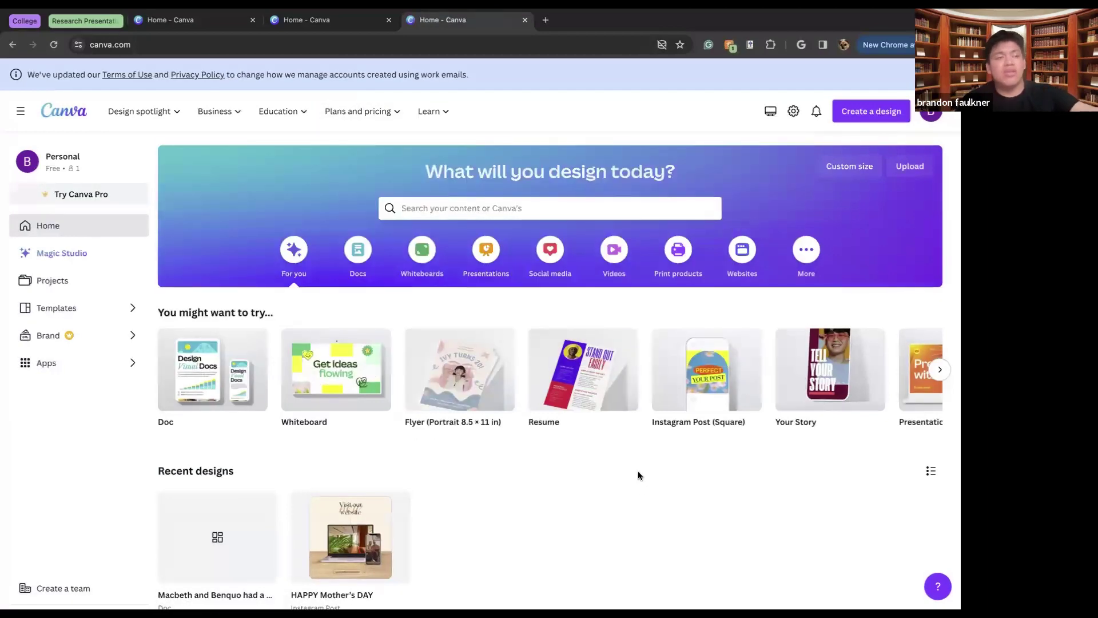
mouse_move(588, 388)
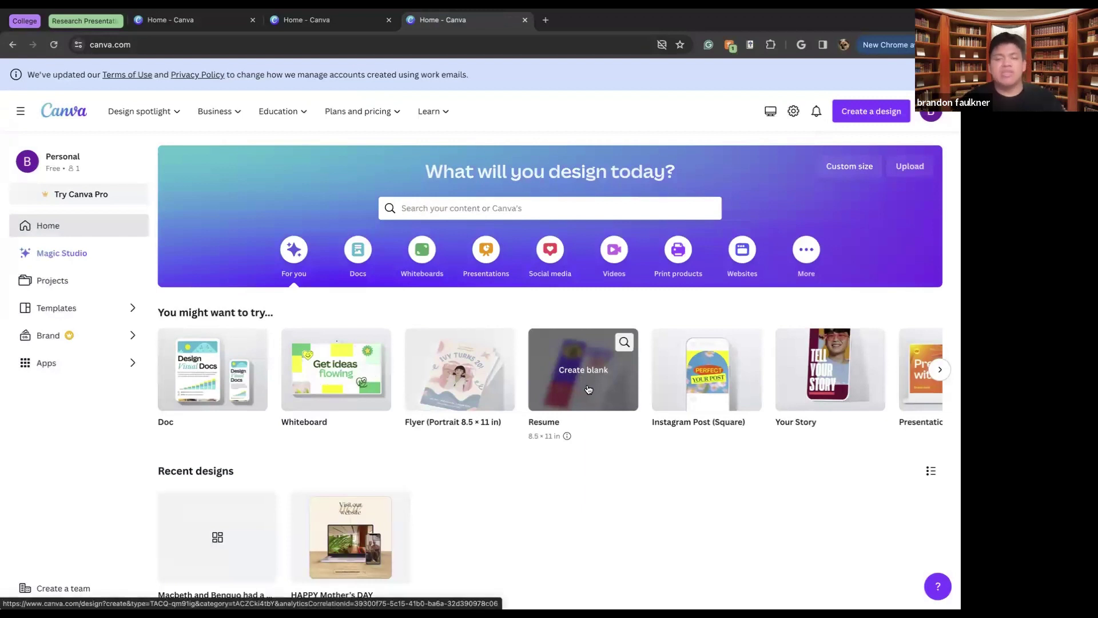
left_click(587, 388)
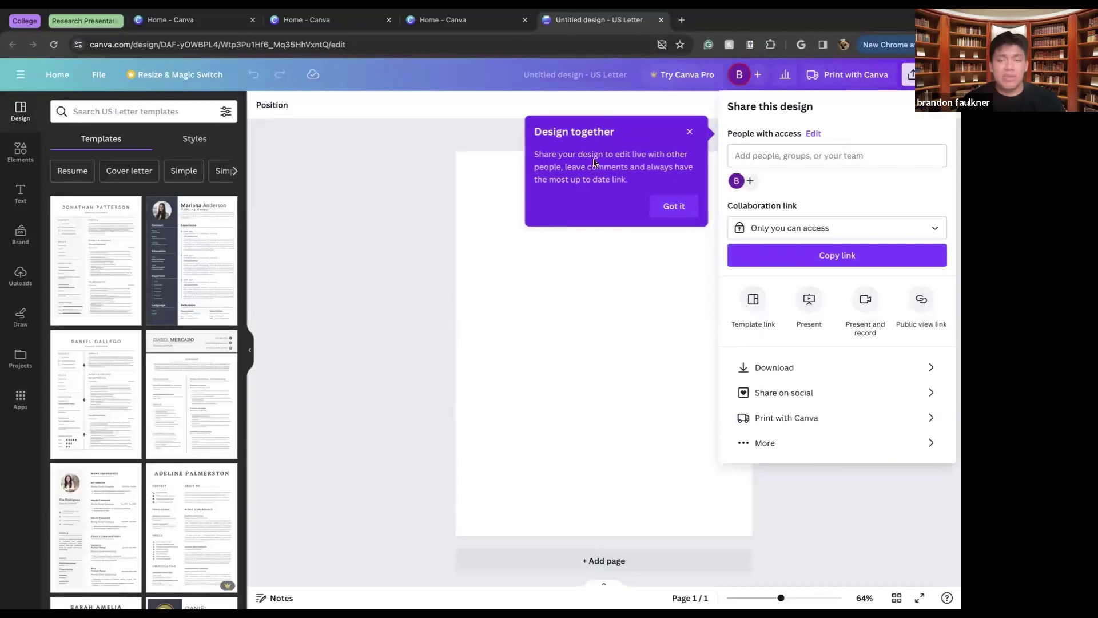
left_click(674, 206)
left_click(173, 223)
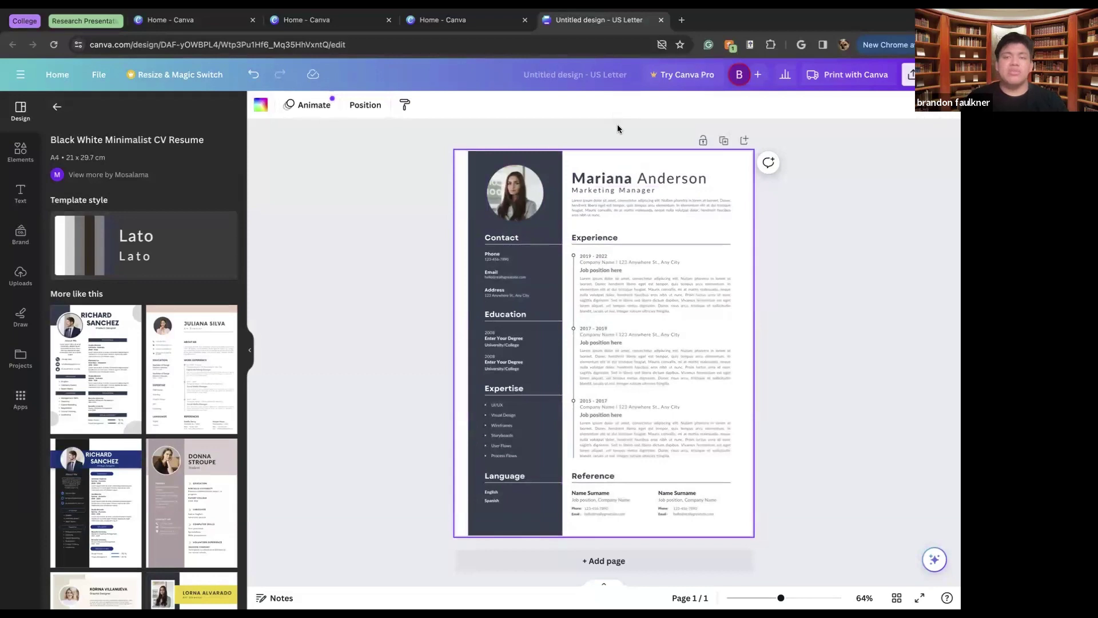
At 100% zoom, replace the sample name heading with the applicant's full name
left_click(635, 132)
key("super+0")
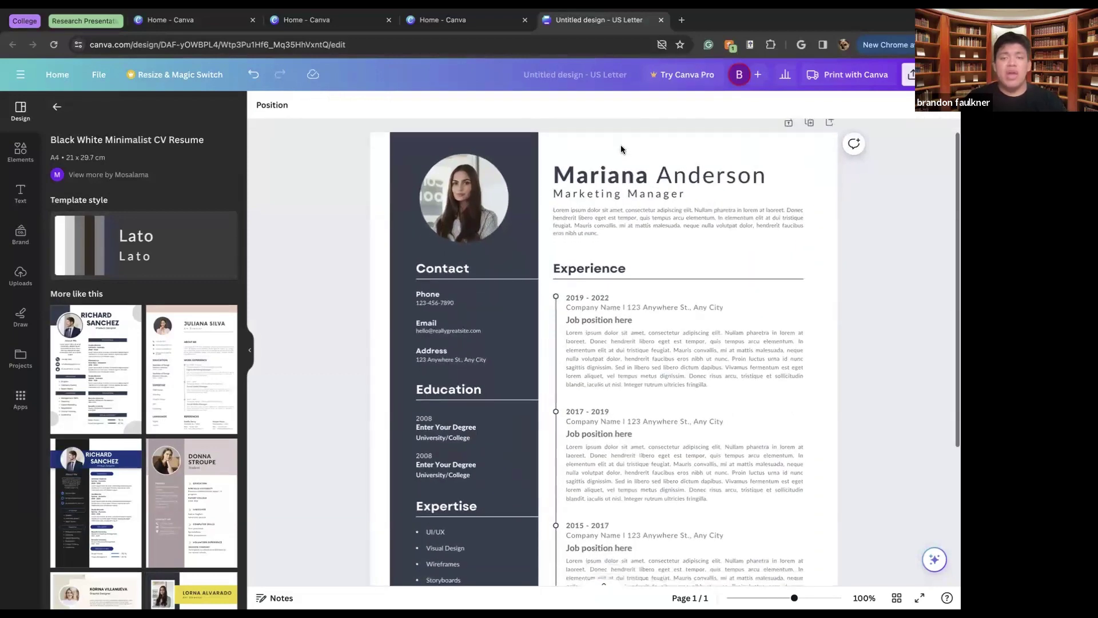
double_click(620, 178)
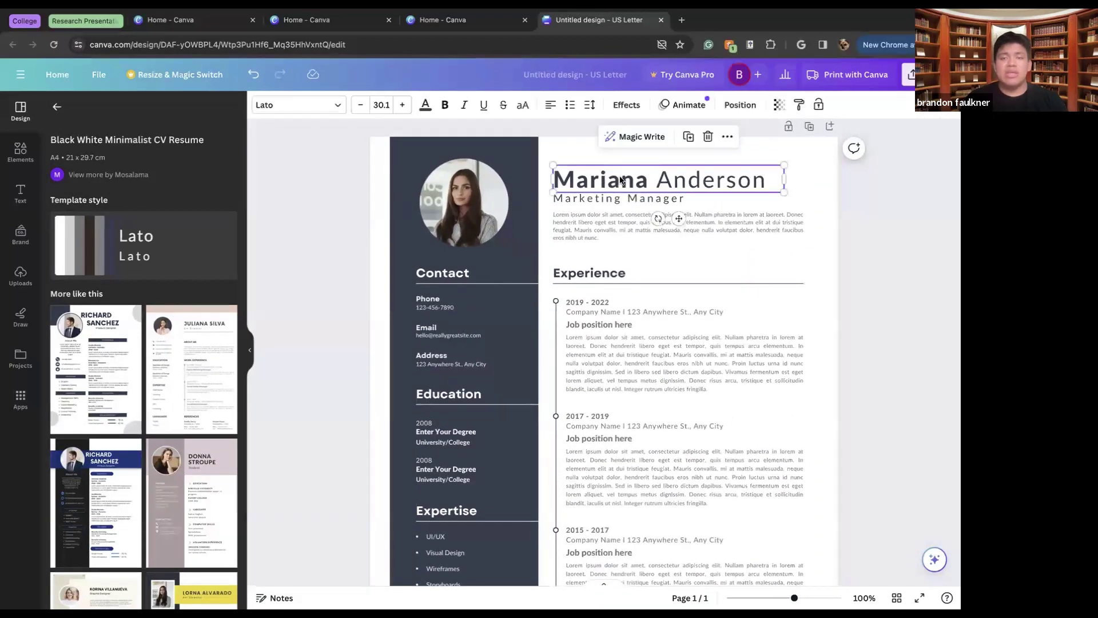
key("BackSpace")
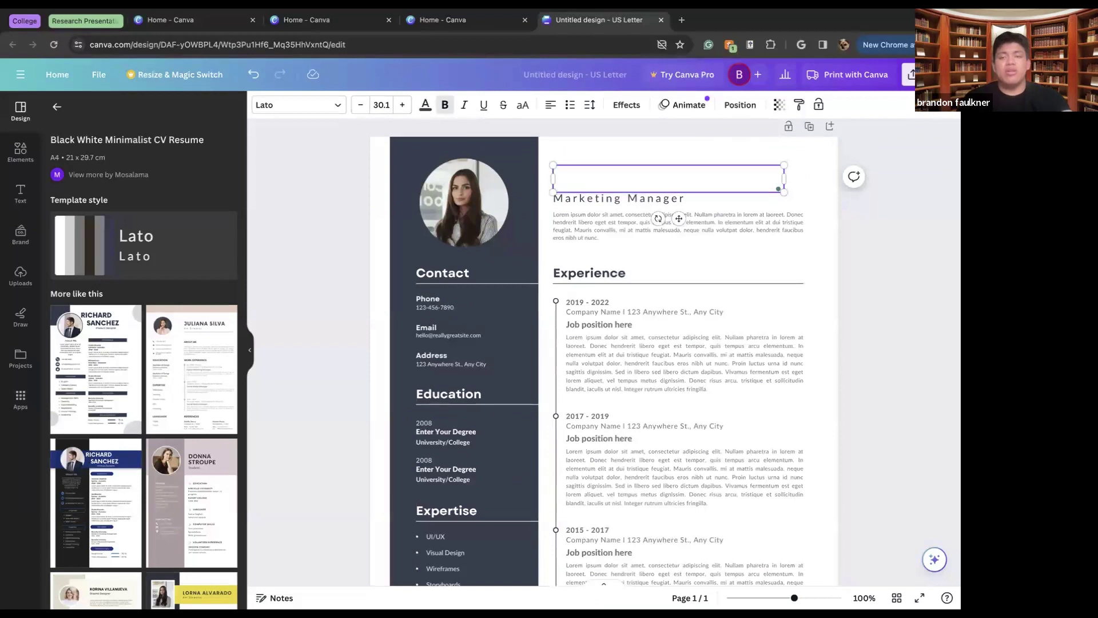
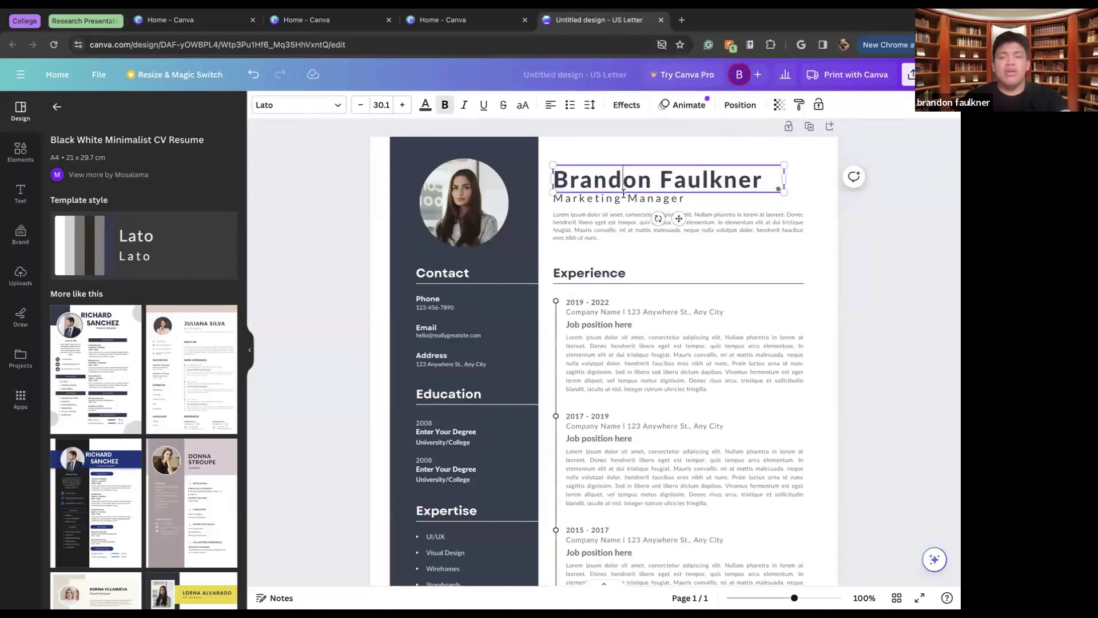
Replace the Marketing Manager job title with Media Relations Intern
left_click(624, 193)
key("ctrl+a")
key("BackSpace")
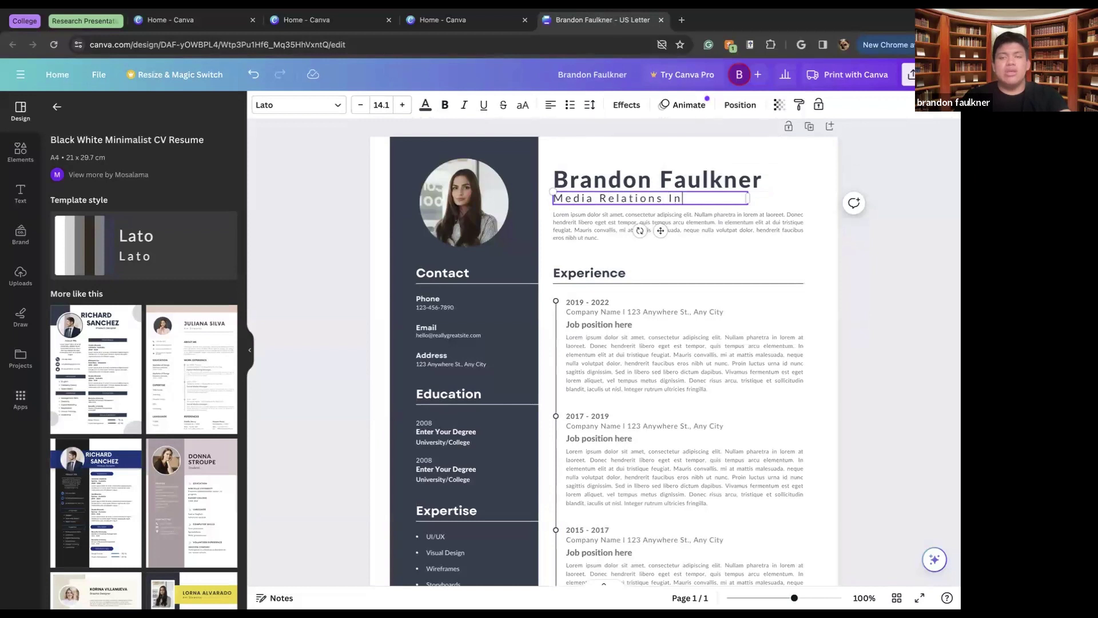
Select the summary paragraph text, then the profile photo and dark left sidebar
left_click(598, 214)
left_click(599, 214)
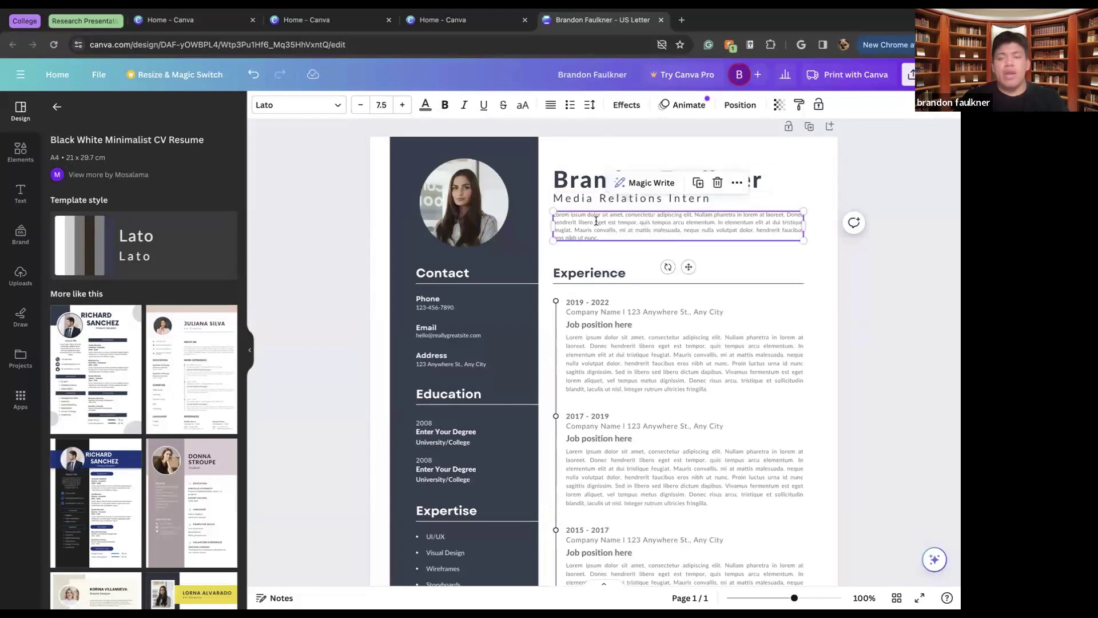
key("ctrl+a")
left_click(466, 212)
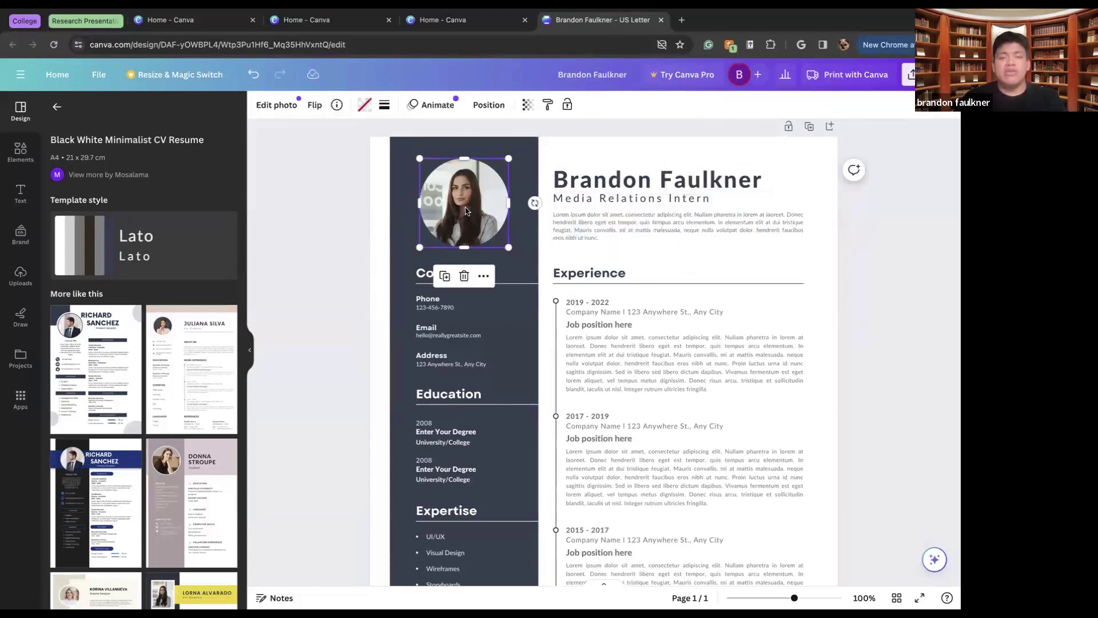
left_click(511, 231)
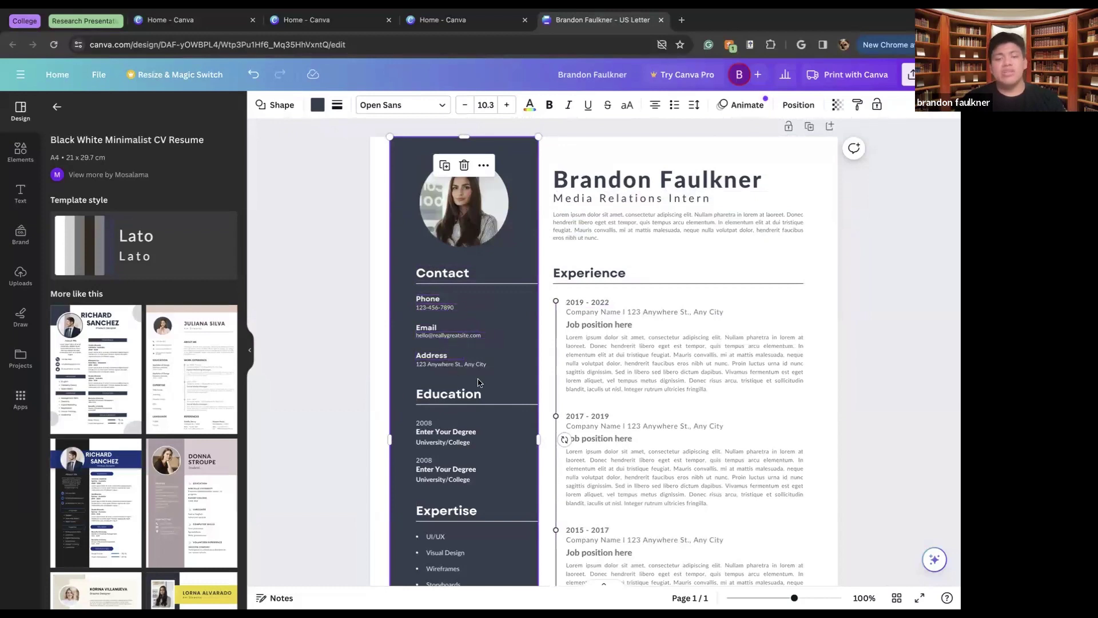
Change the first Experience entry's dates from 2019 - 2022 to 2023-Present
scroll(480, 376, "down", 2)
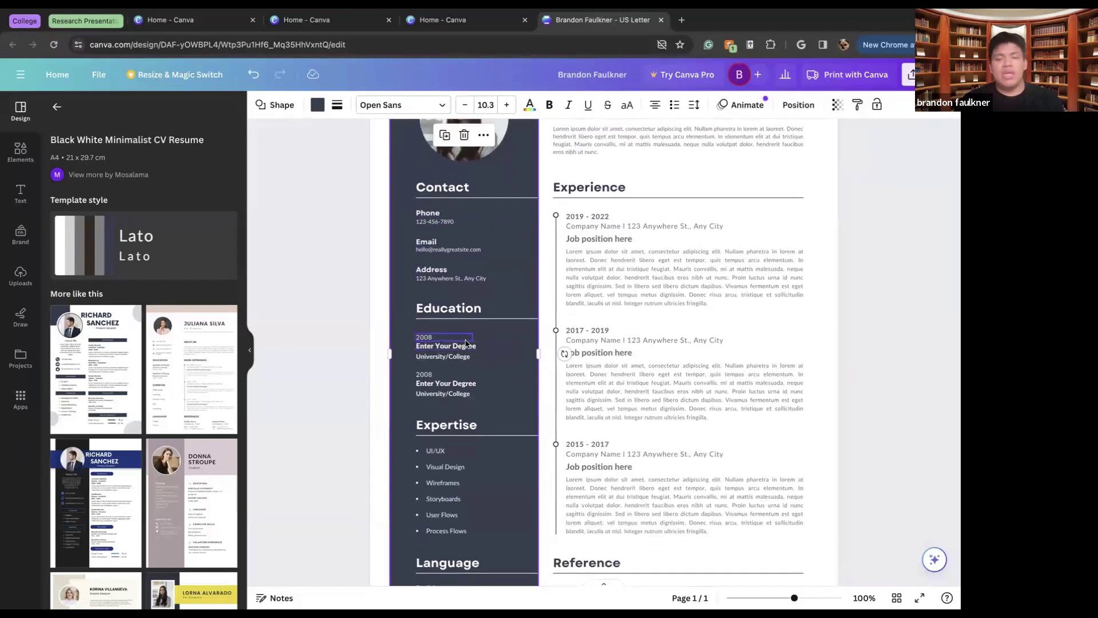
scroll(465, 395, "down", 2)
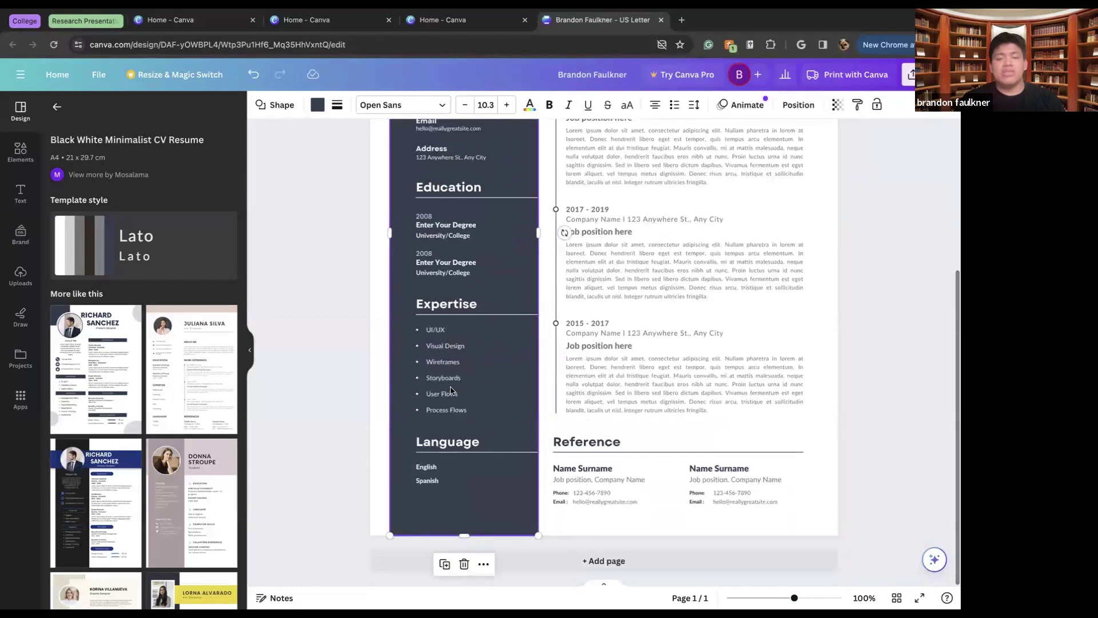
scroll(572, 223, "up", 4)
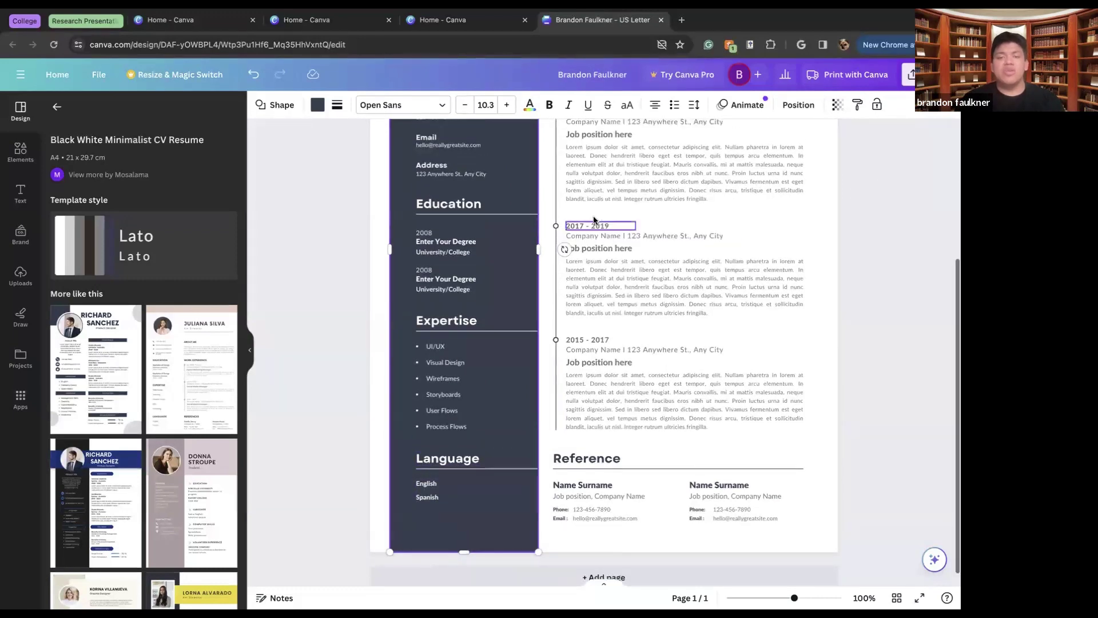
scroll(661, 234, "down", 1)
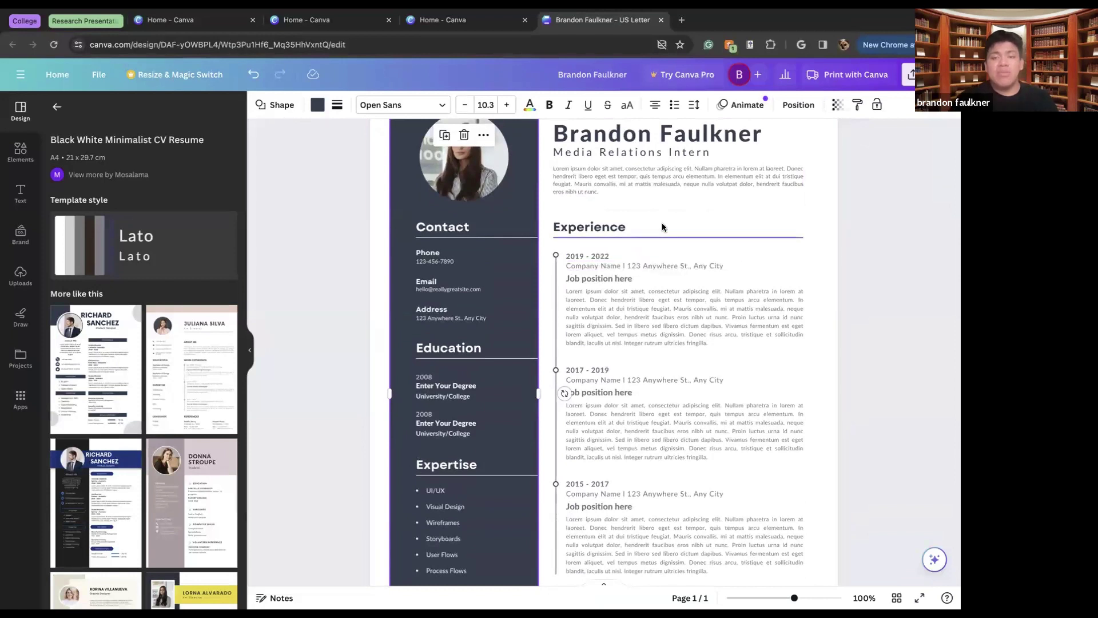
left_click(706, 265)
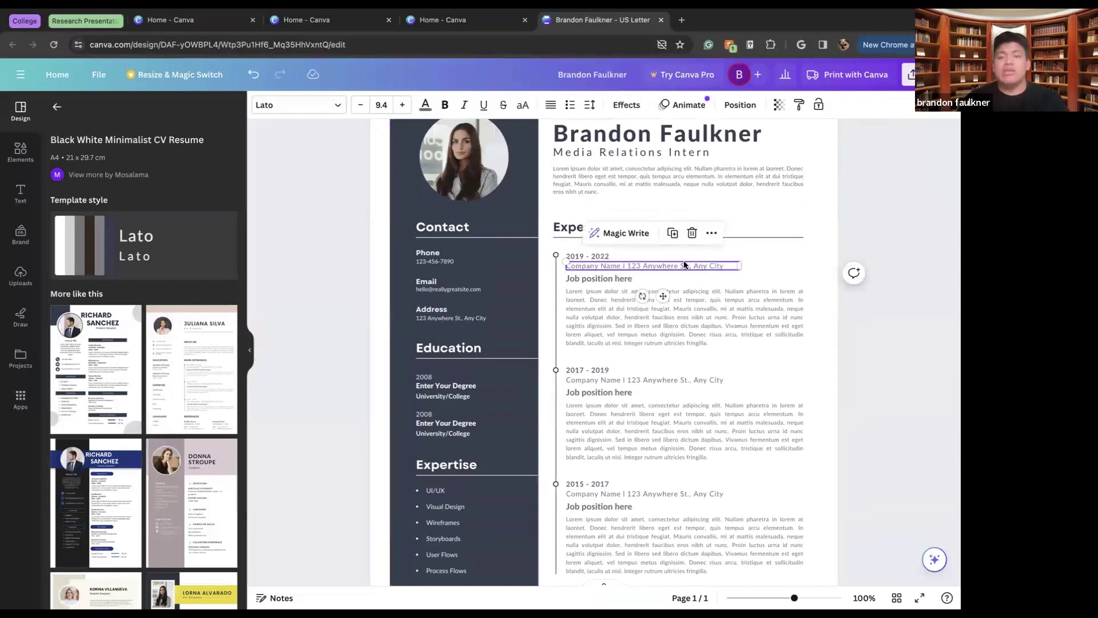
left_click(591, 257)
left_click(591, 257)
key("BackSpace")
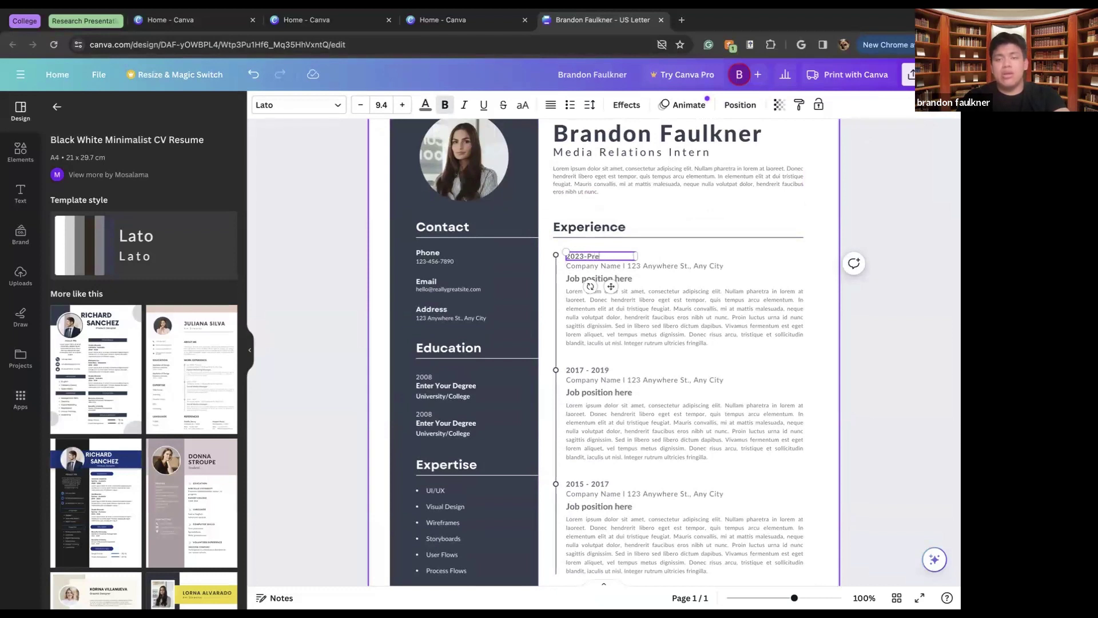
Replace the placeholder company name and address line with VillageCore
left_click(685, 266)
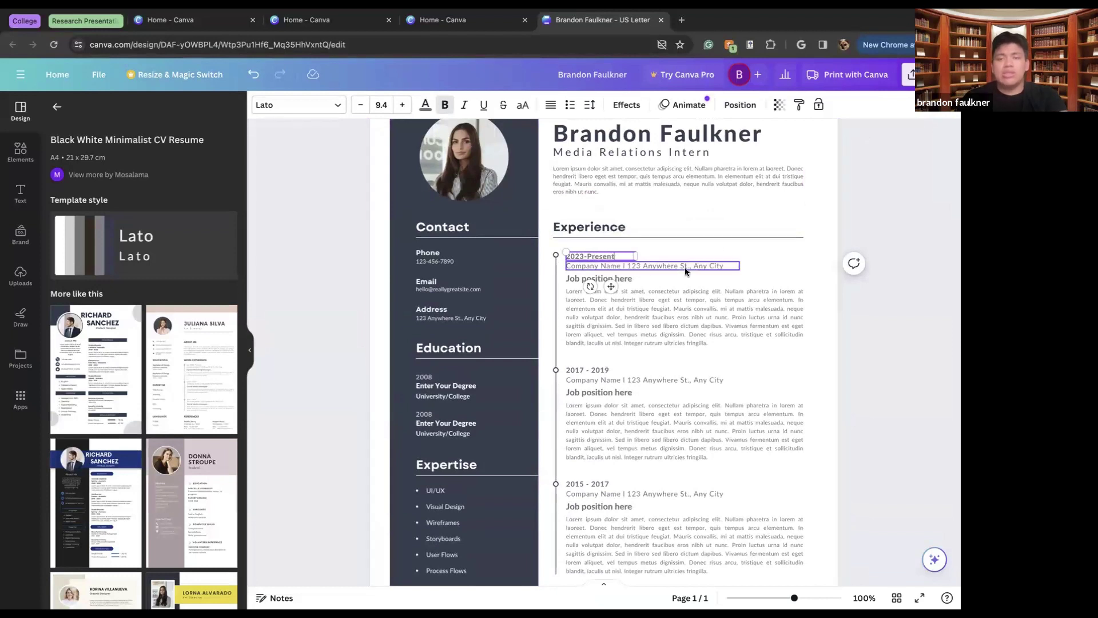
double_click(616, 266)
key("BackSpace")
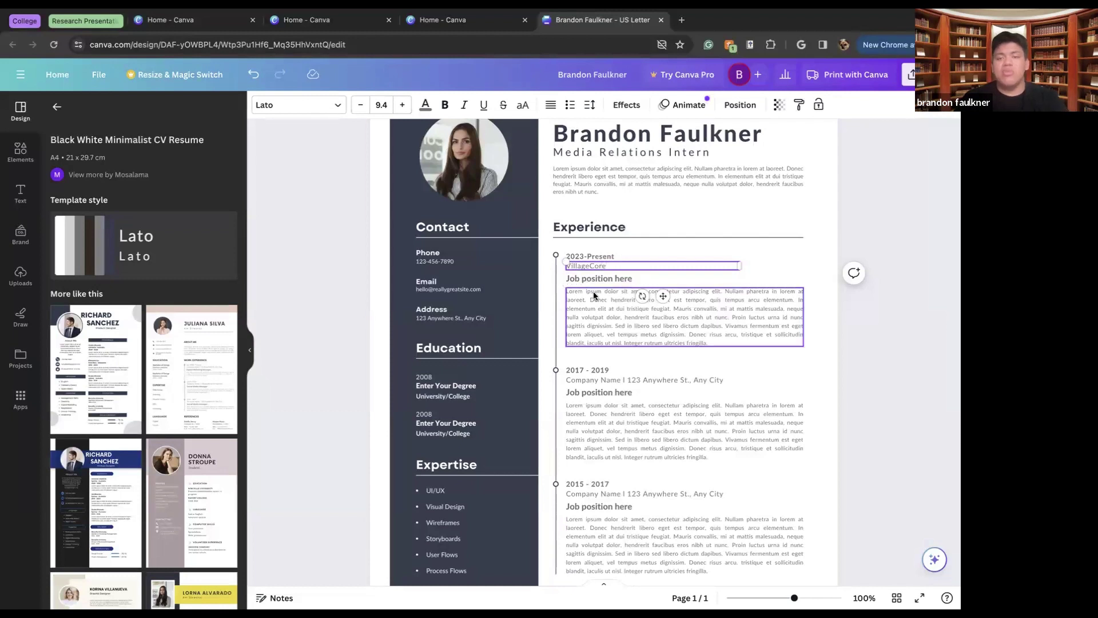
scroll(593, 291, "down", 1)
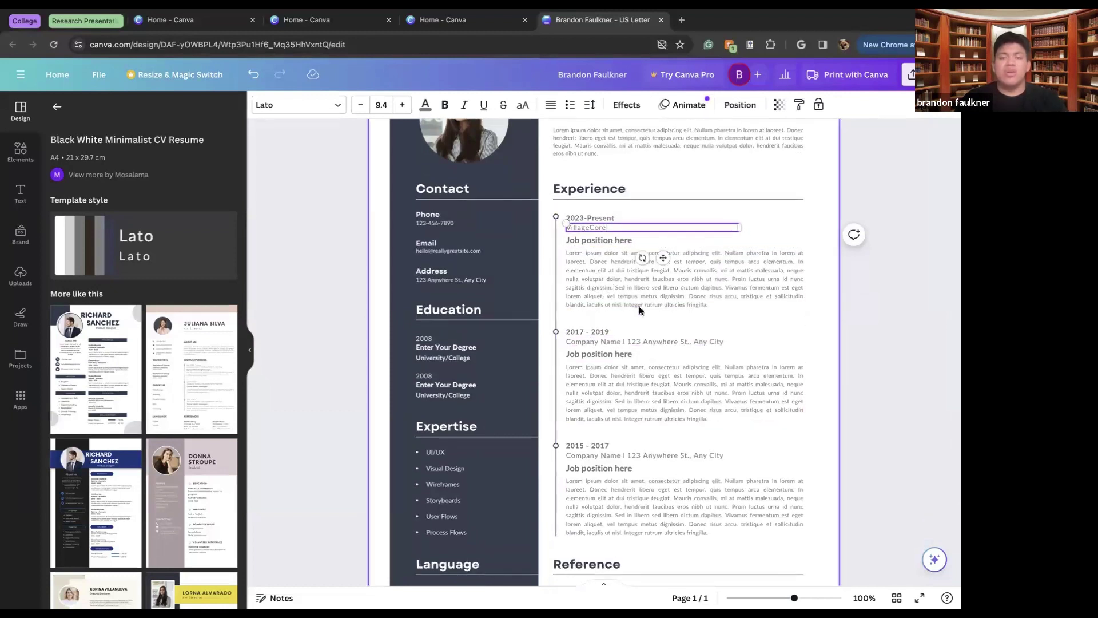
scroll(621, 326, "down", 3)
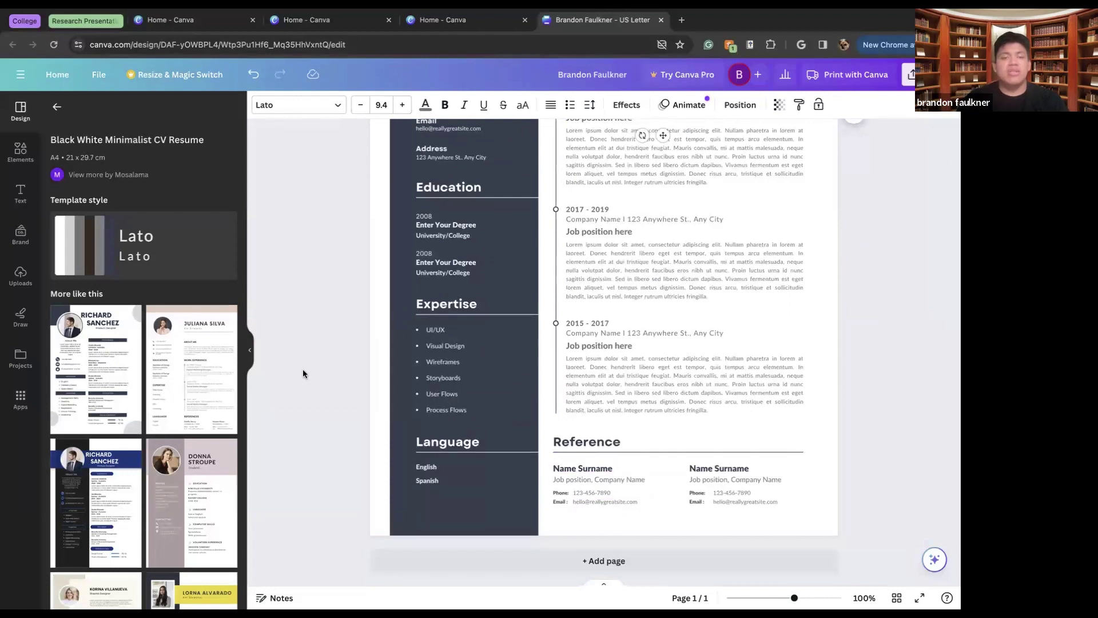
scroll(507, 259, "up", 5)
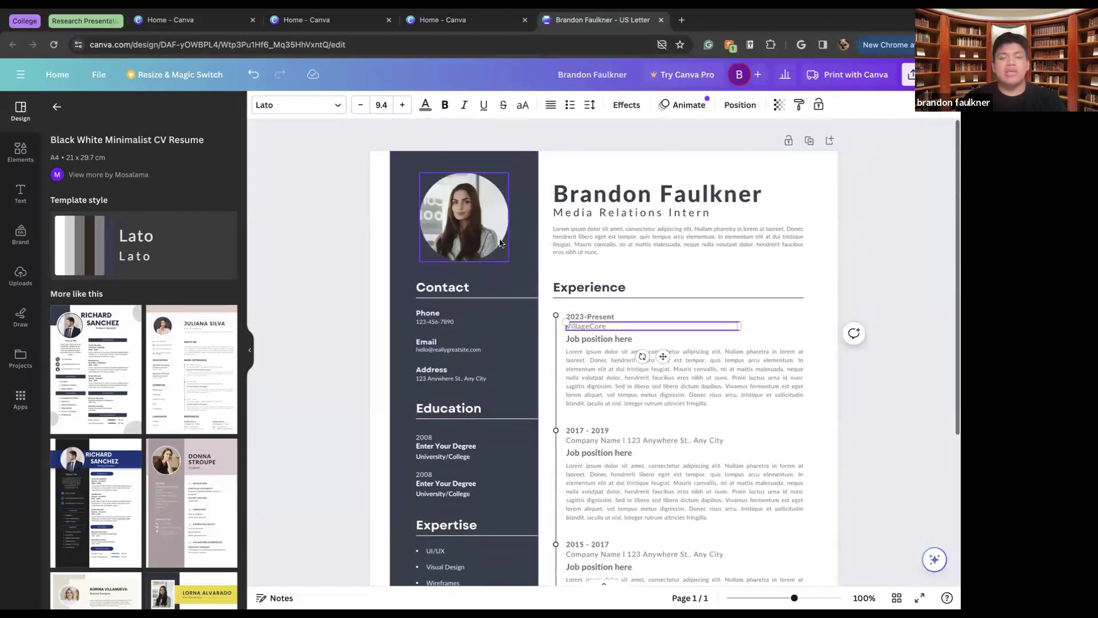
scroll(494, 231, "down", 5)
Add a second page using the yellow-and-black photographer résumé template
left_click(95, 490)
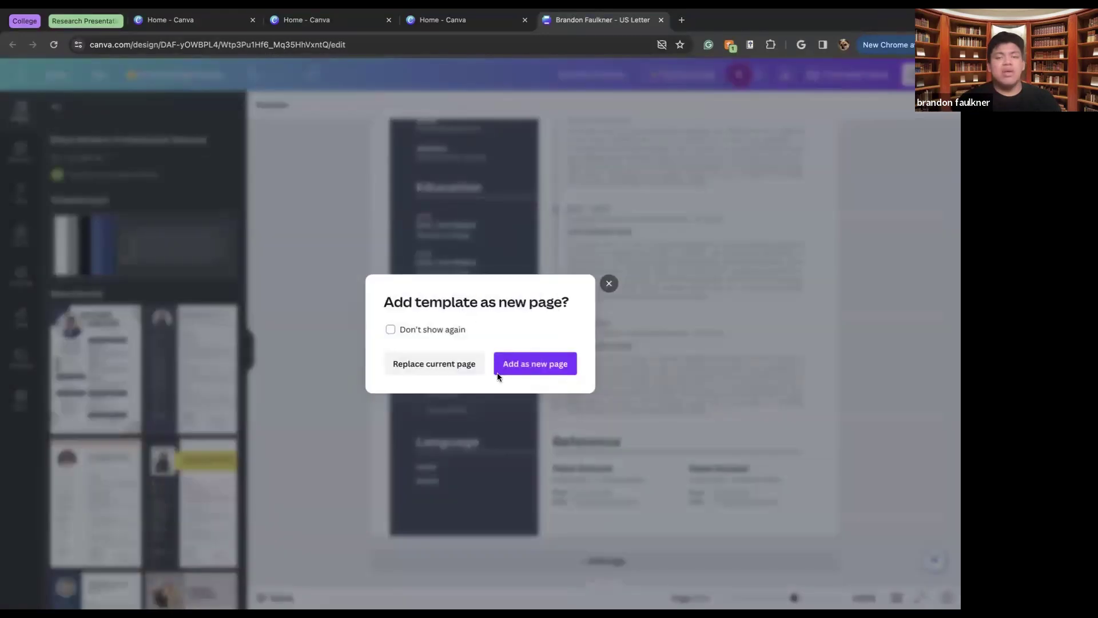
left_click(523, 364)
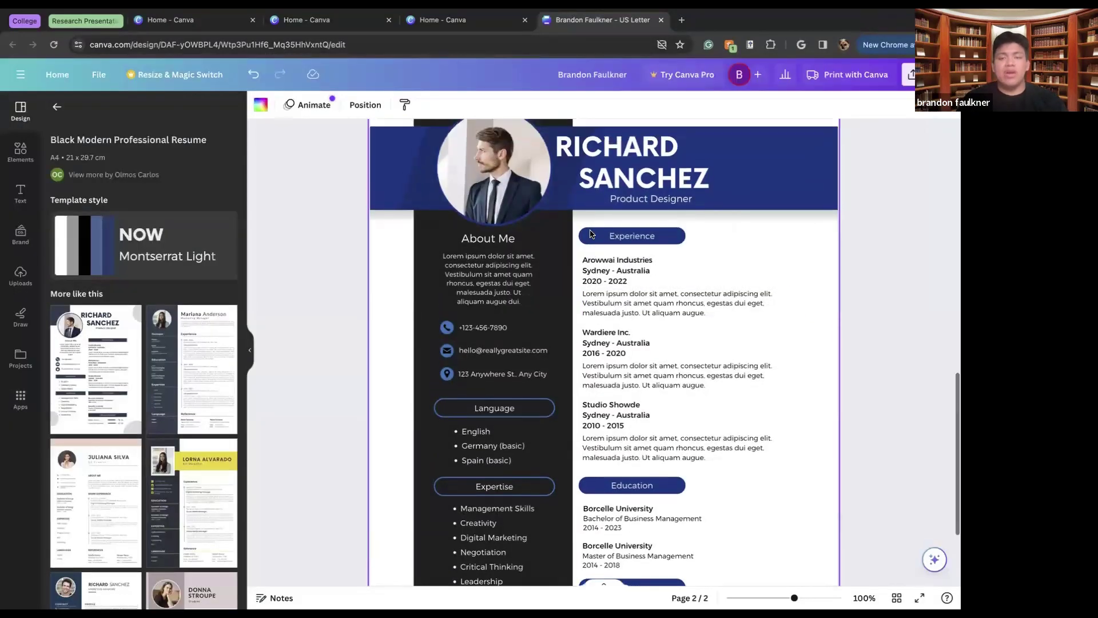
scroll(590, 232, "down", 5)
scroll(591, 234, "up", 2)
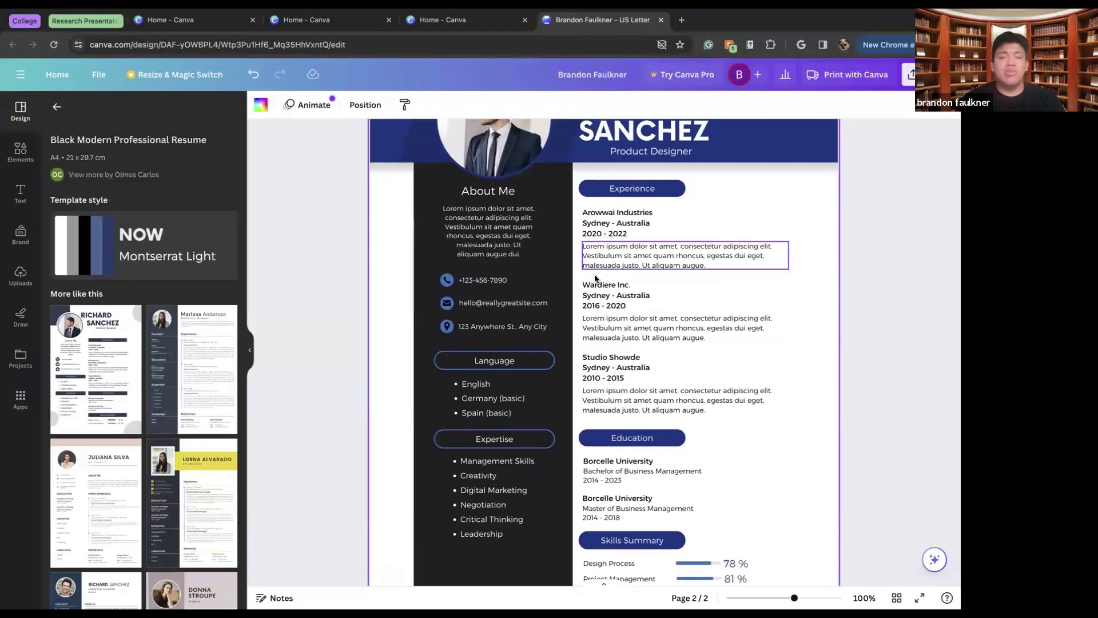
scroll(212, 452, "down", 2)
scroll(212, 452, "down", 8)
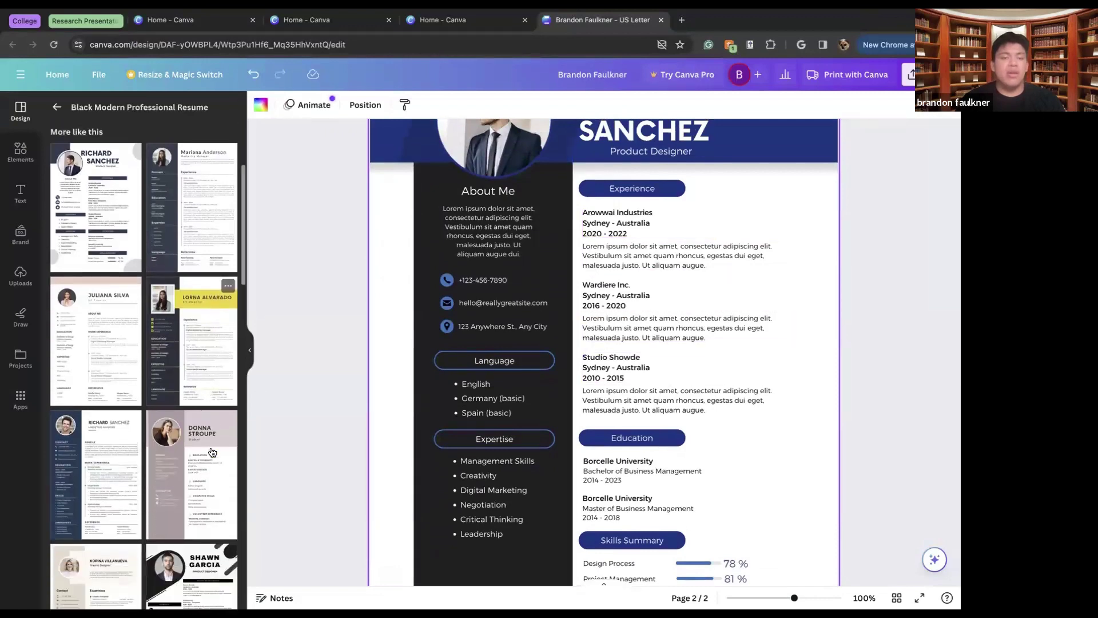
scroll(212, 447, "down", 8)
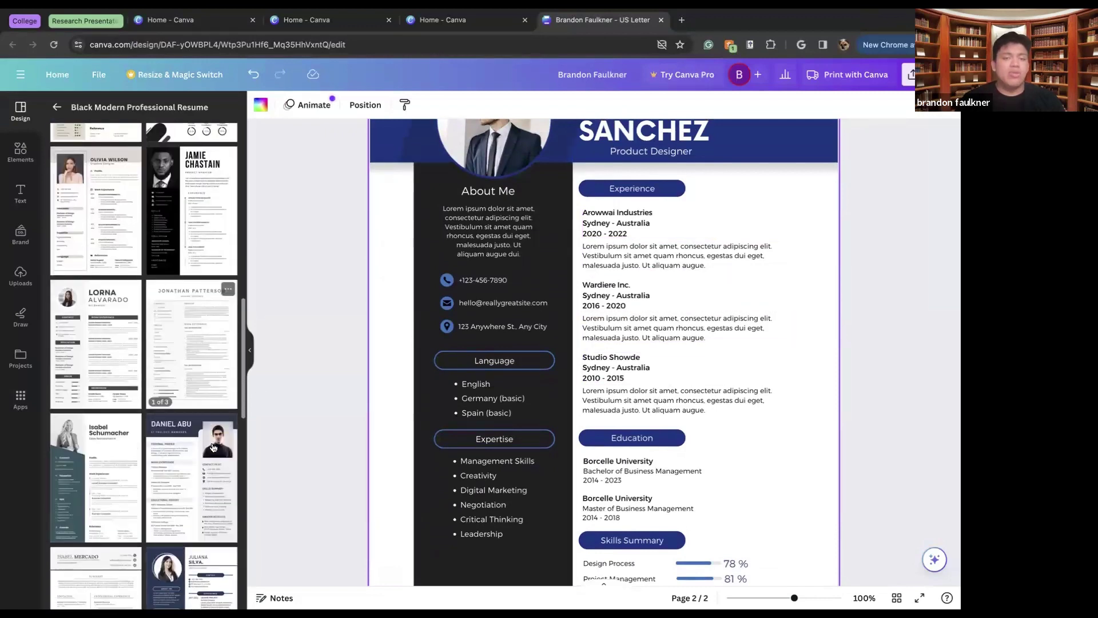
scroll(216, 430, "down", 5)
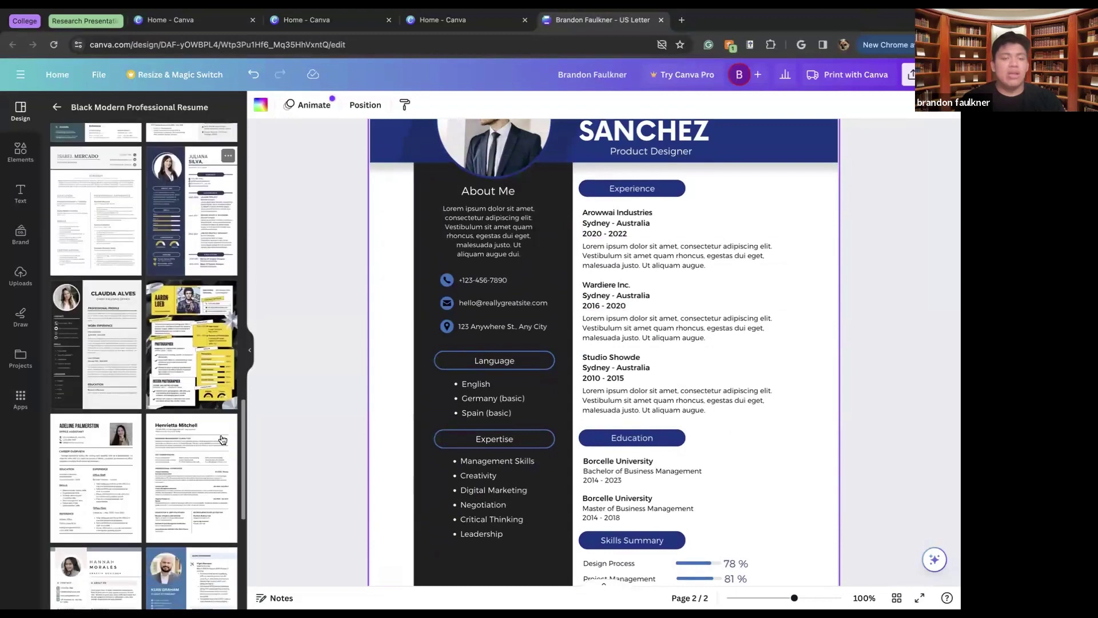
left_click(201, 363)
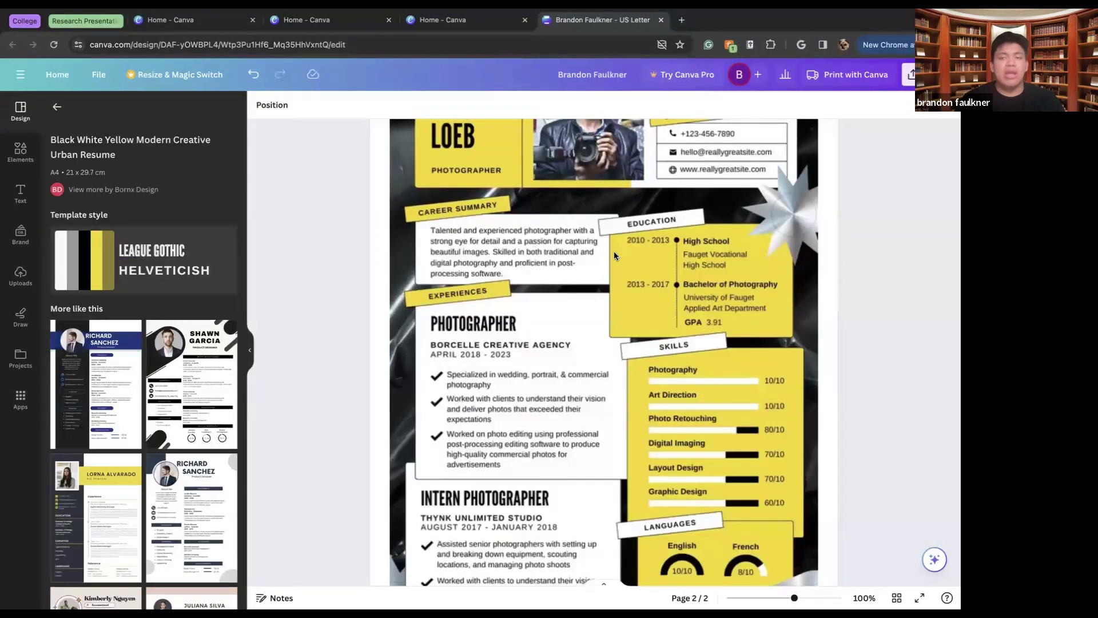
Select the photographer's photo, then switch to the Canva home tab and show more design types
left_click(614, 251)
scroll(613, 252, "up", 3)
left_click(615, 254)
scroll(615, 254, "down", 5)
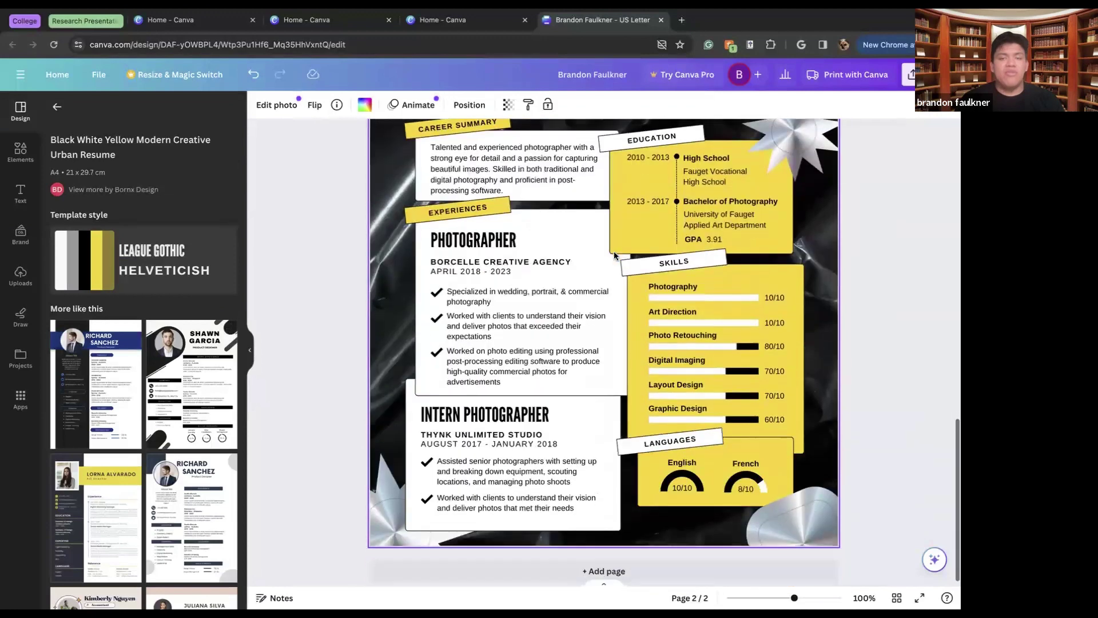
scroll(615, 255, "up", 3)
scroll(615, 255, "up", 1)
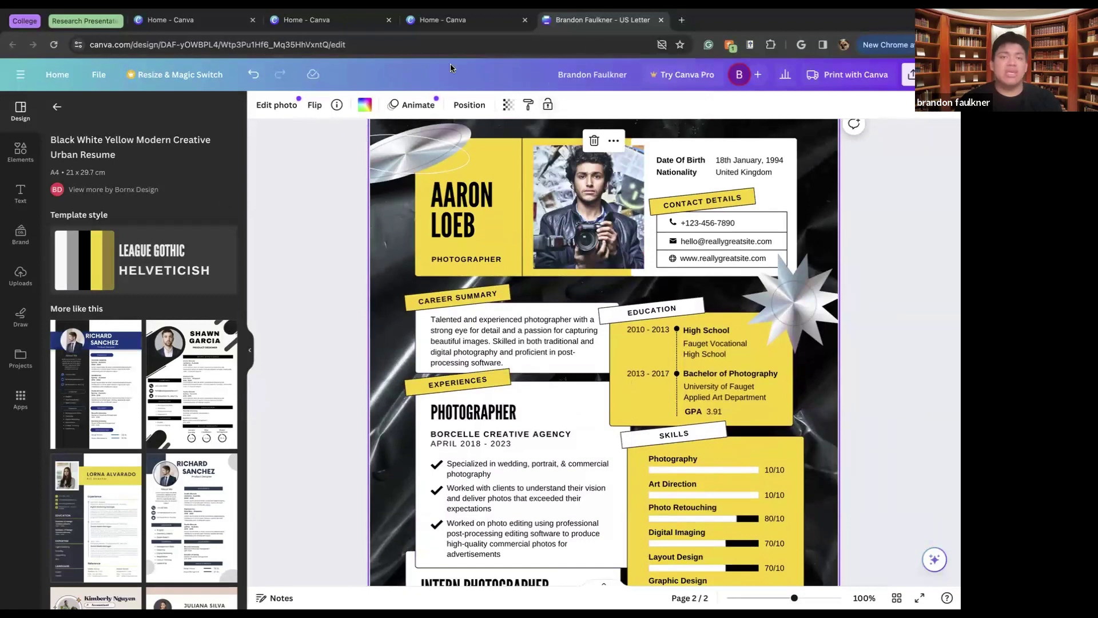
left_click(443, 19)
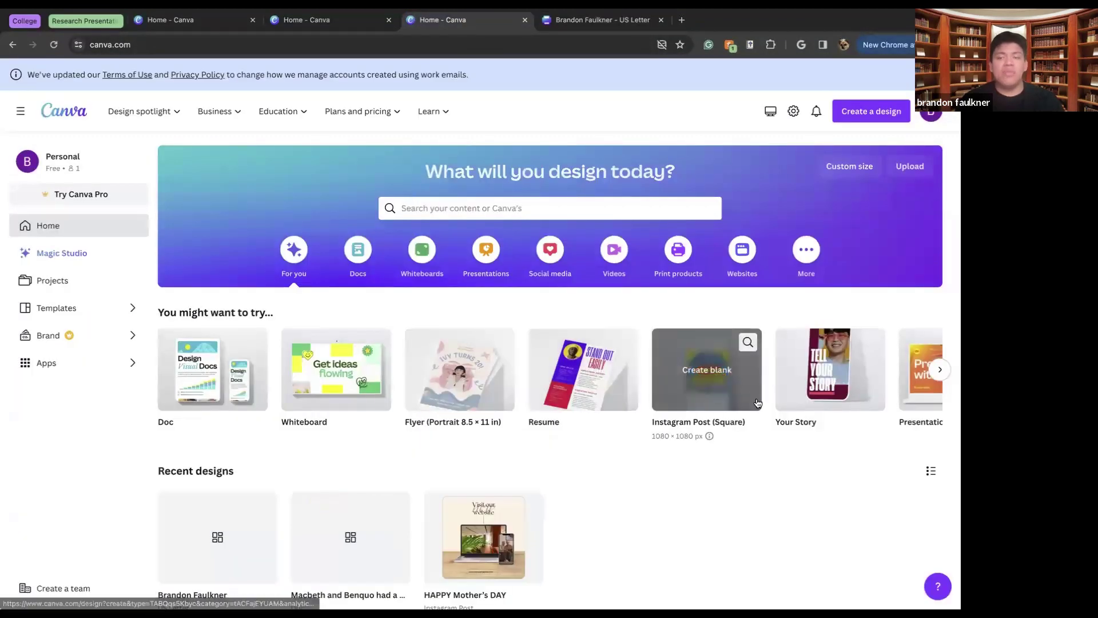
left_click(941, 369)
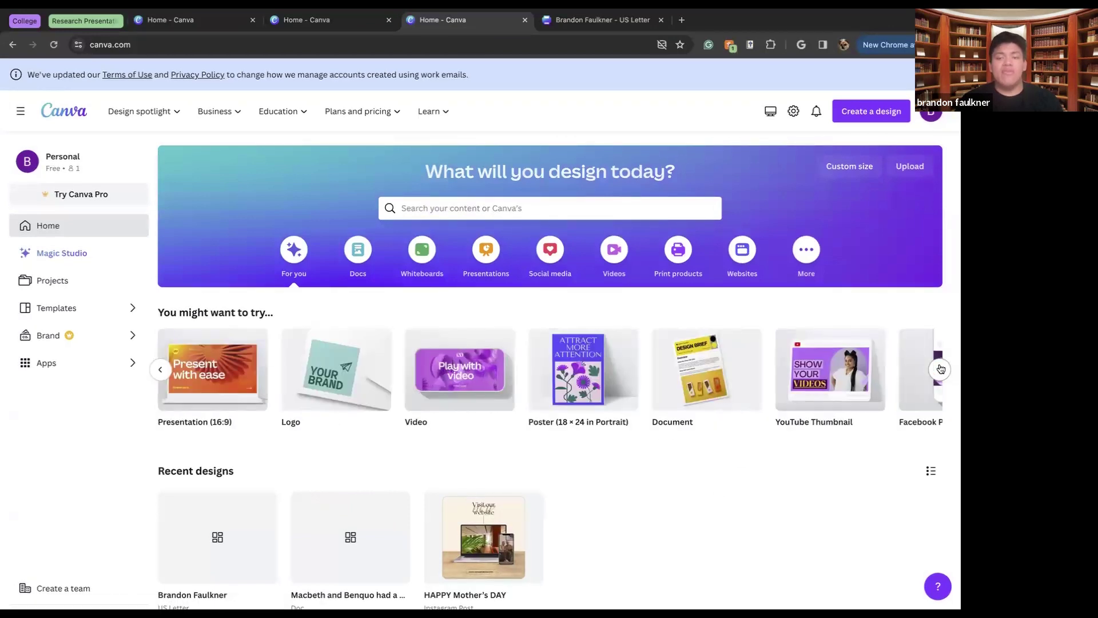